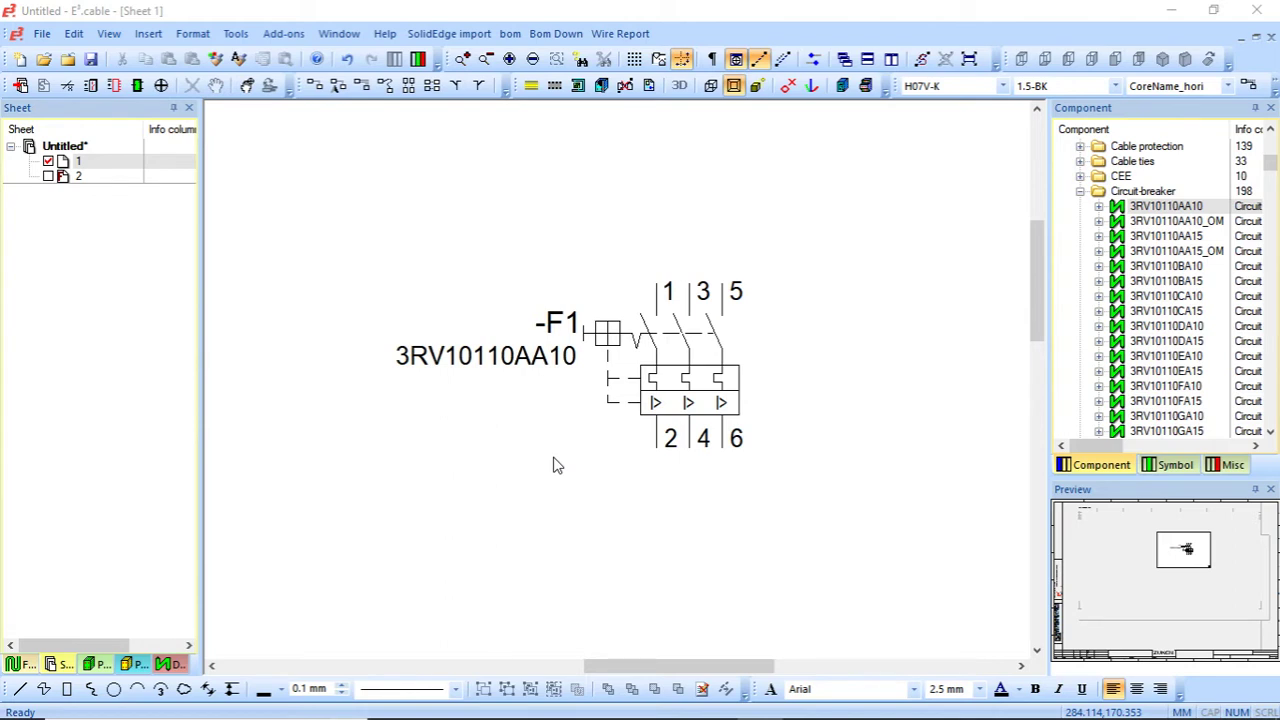
# - Open the device properties of circuit breaker -F1 and check which attributes are available on the device
pyautogui.click(534, 385)
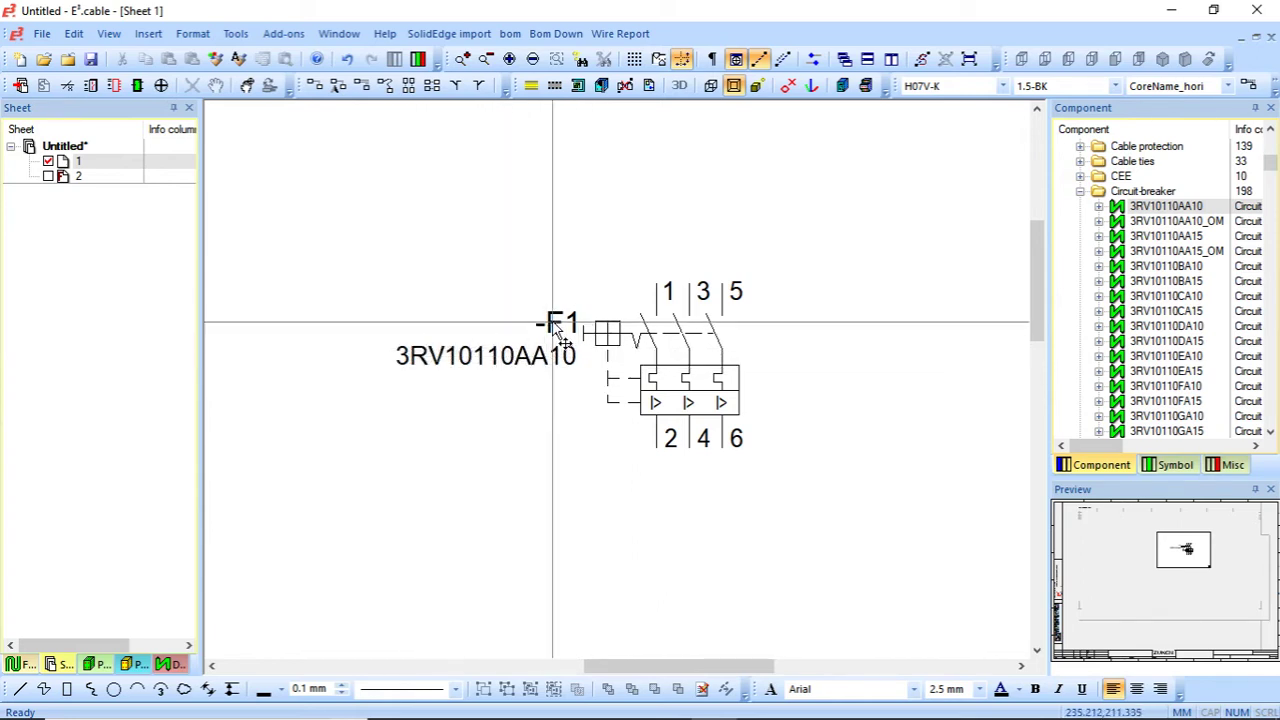
pyautogui.rightClick(665, 425)
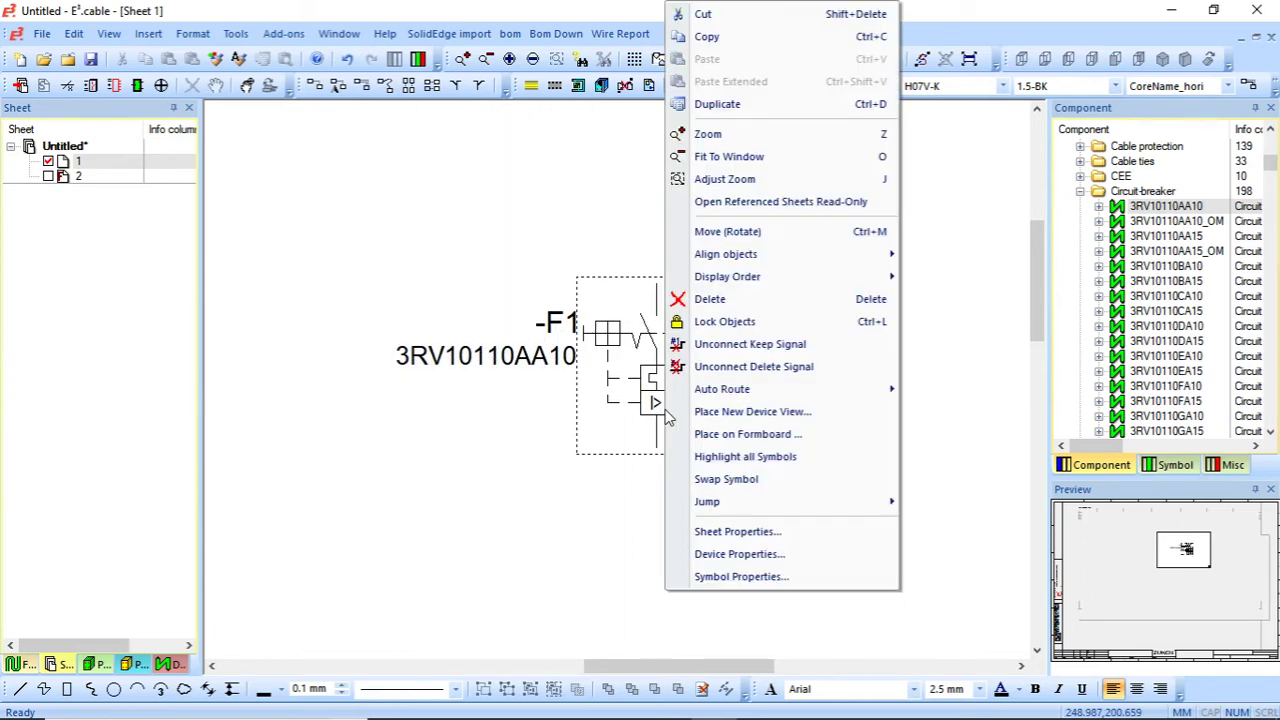
pyautogui.click(762, 555)
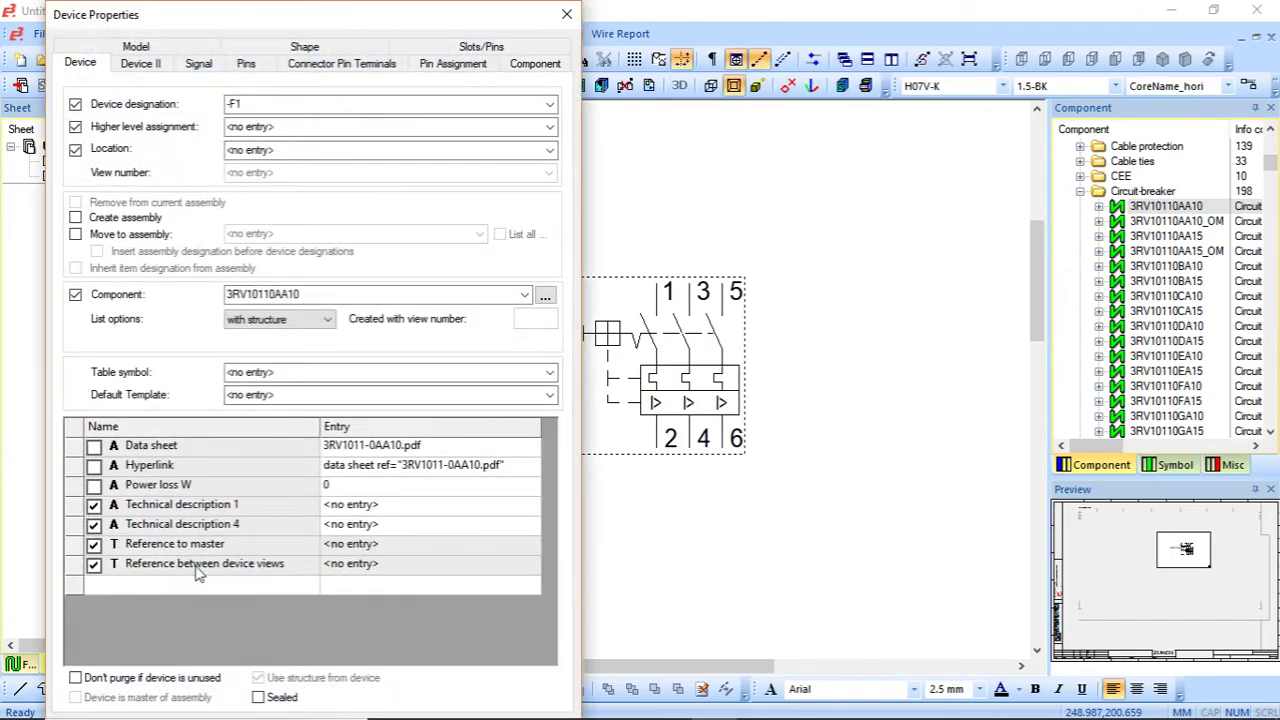
pyautogui.click(220, 586)
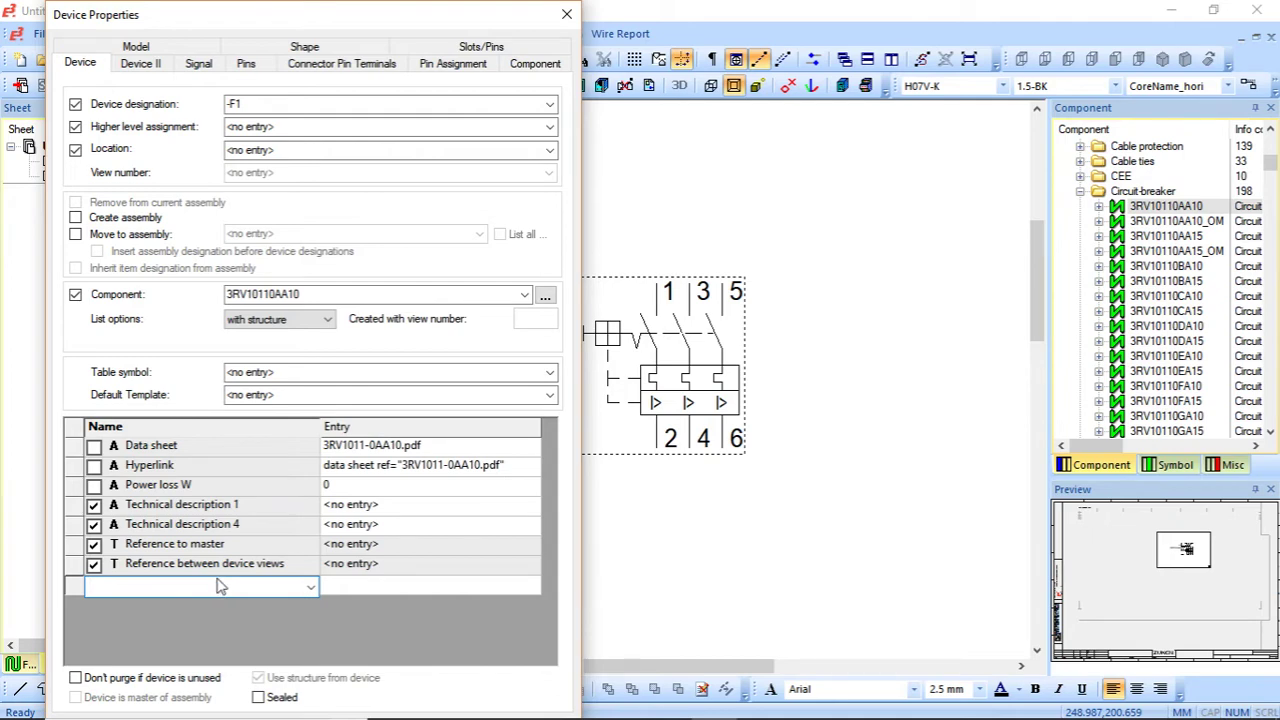
# - Examine the component data of -F1 for its article number attribute and close the device properties
pyautogui.click(533, 65)
pyautogui.moveTo(152, 308); pyautogui.dragTo(184, 308)
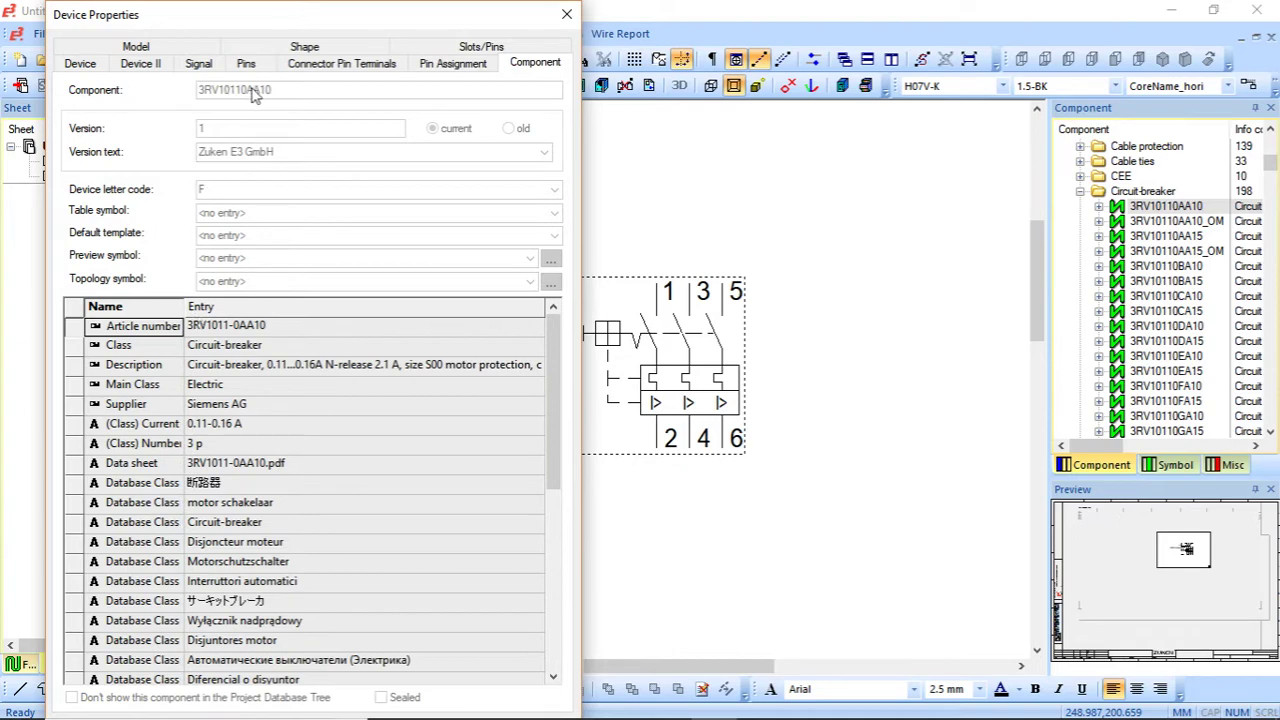
pyautogui.click(262, 328)
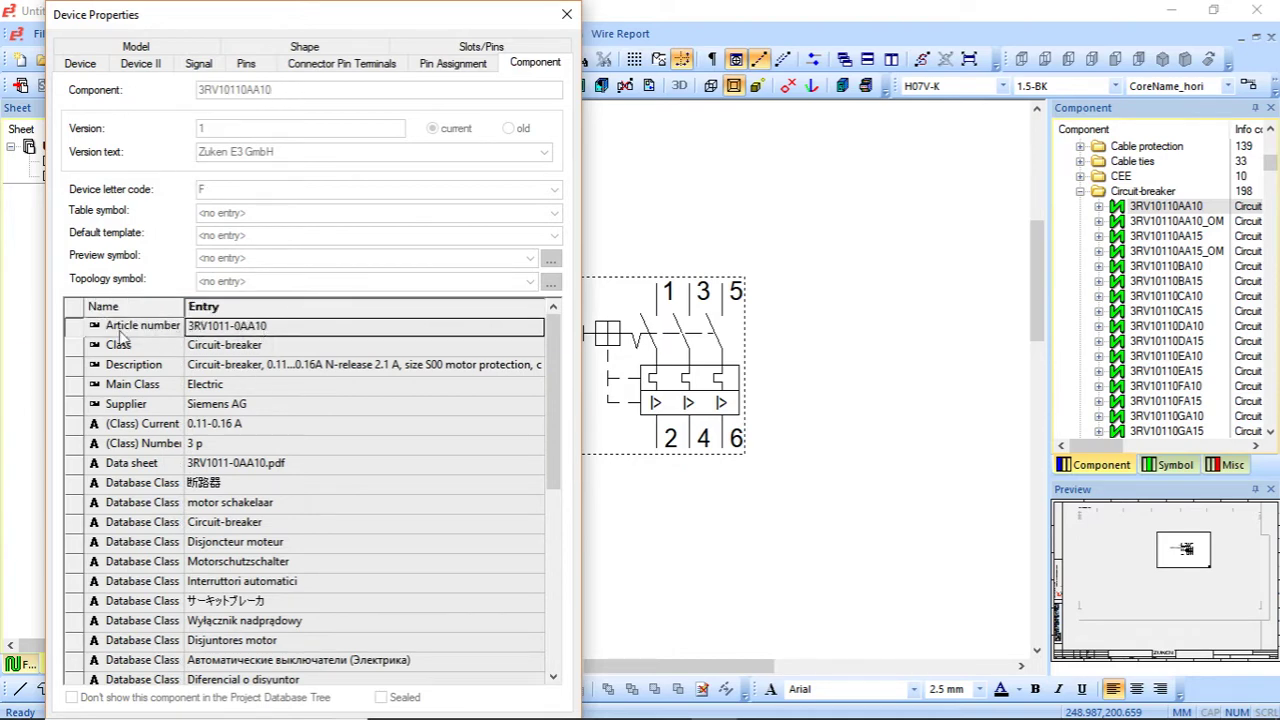
pyautogui.click(94, 330)
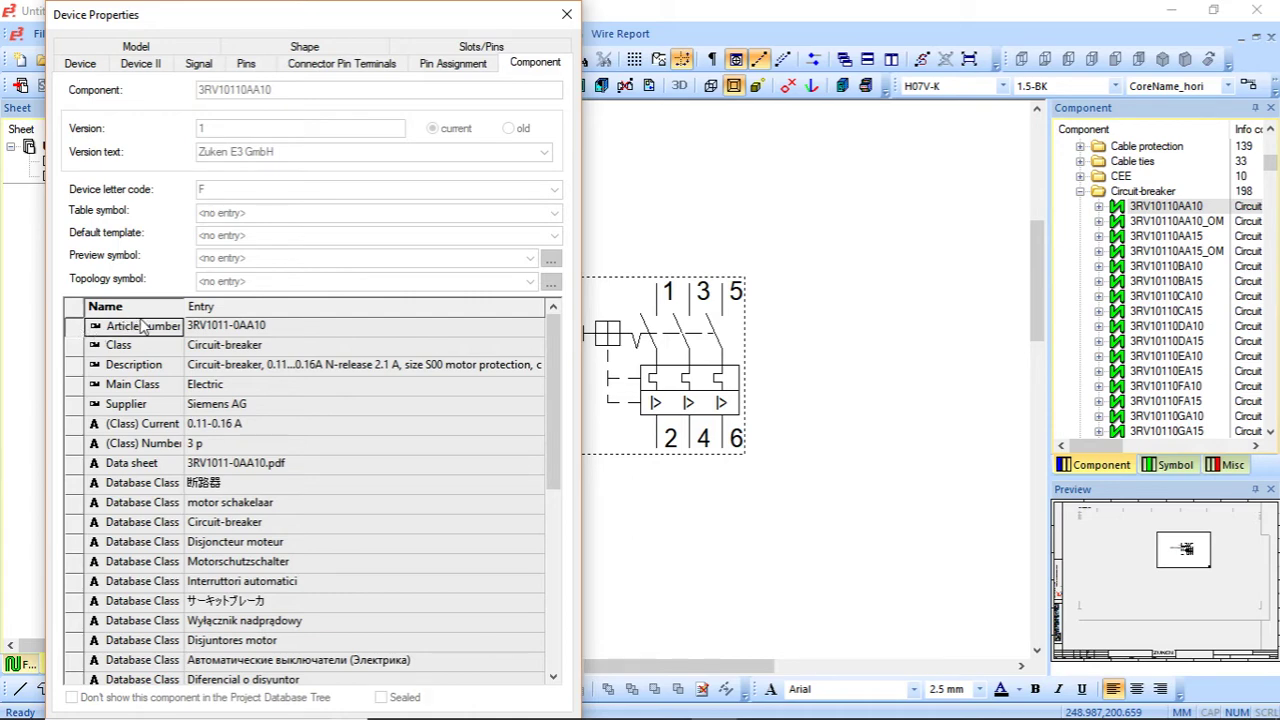
pyautogui.click(252, 329)
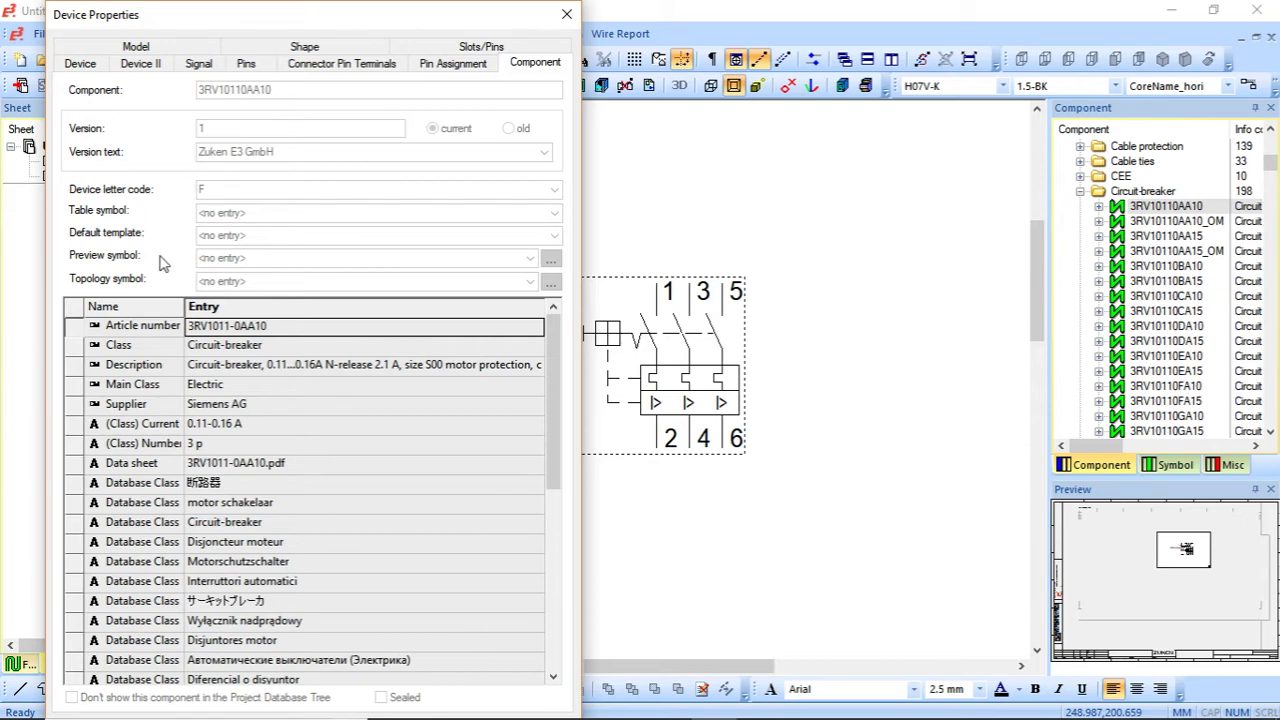
pyautogui.click(565, 15)
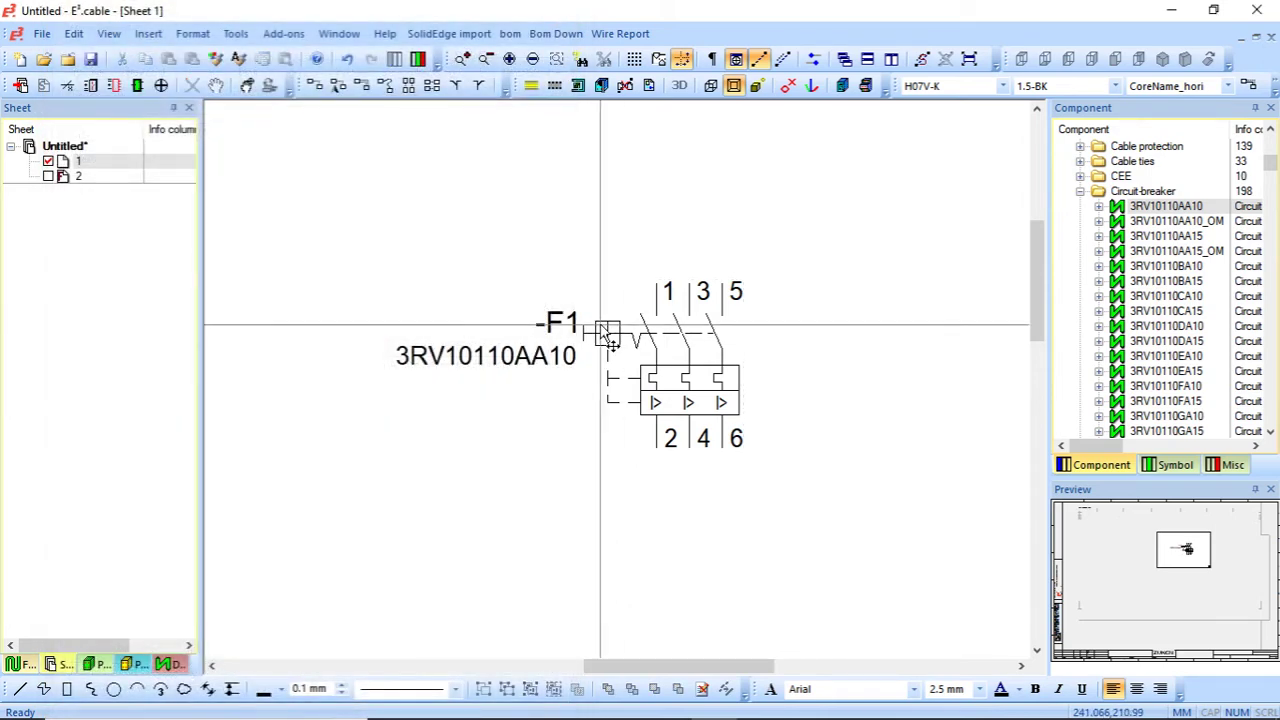
# - Open symbol ZUK07-13-23 of circuit breaker component 3RV10110AA10 for editing in the database editor
pyautogui.click(1186, 207)
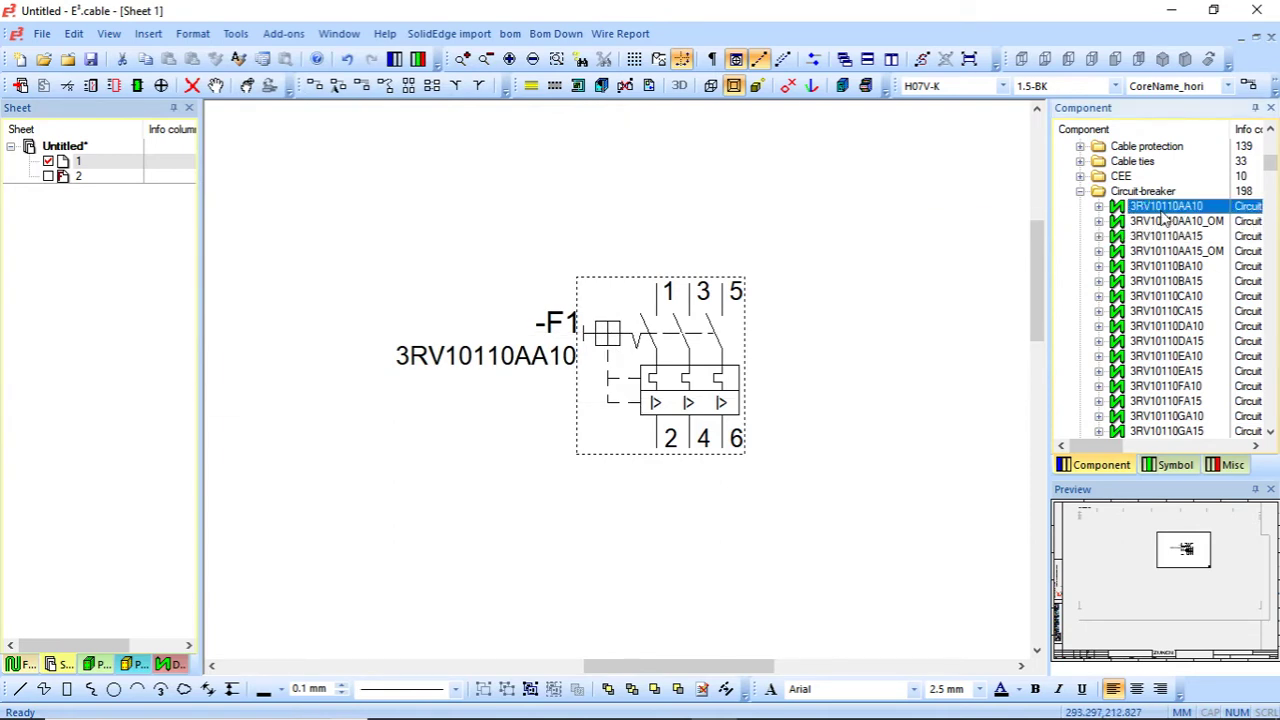
pyautogui.click(1099, 206)
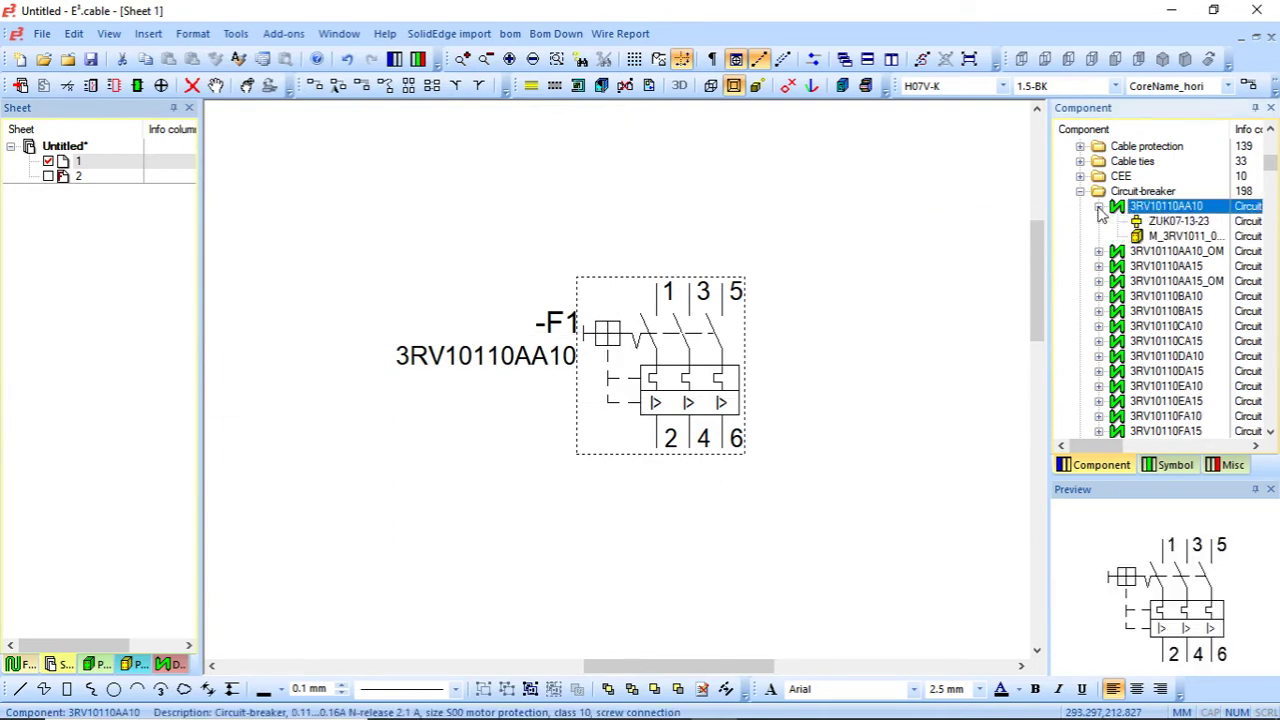
pyautogui.click(1162, 221)
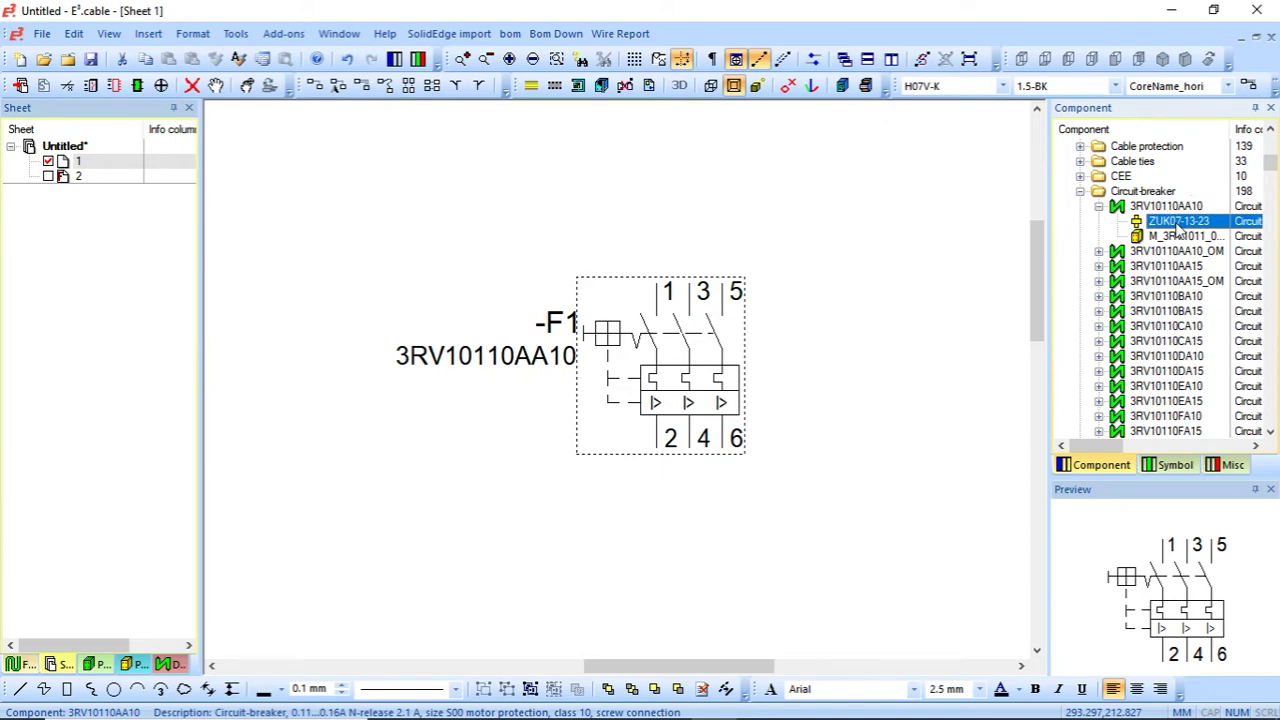
pyautogui.rightClick(1186, 229)
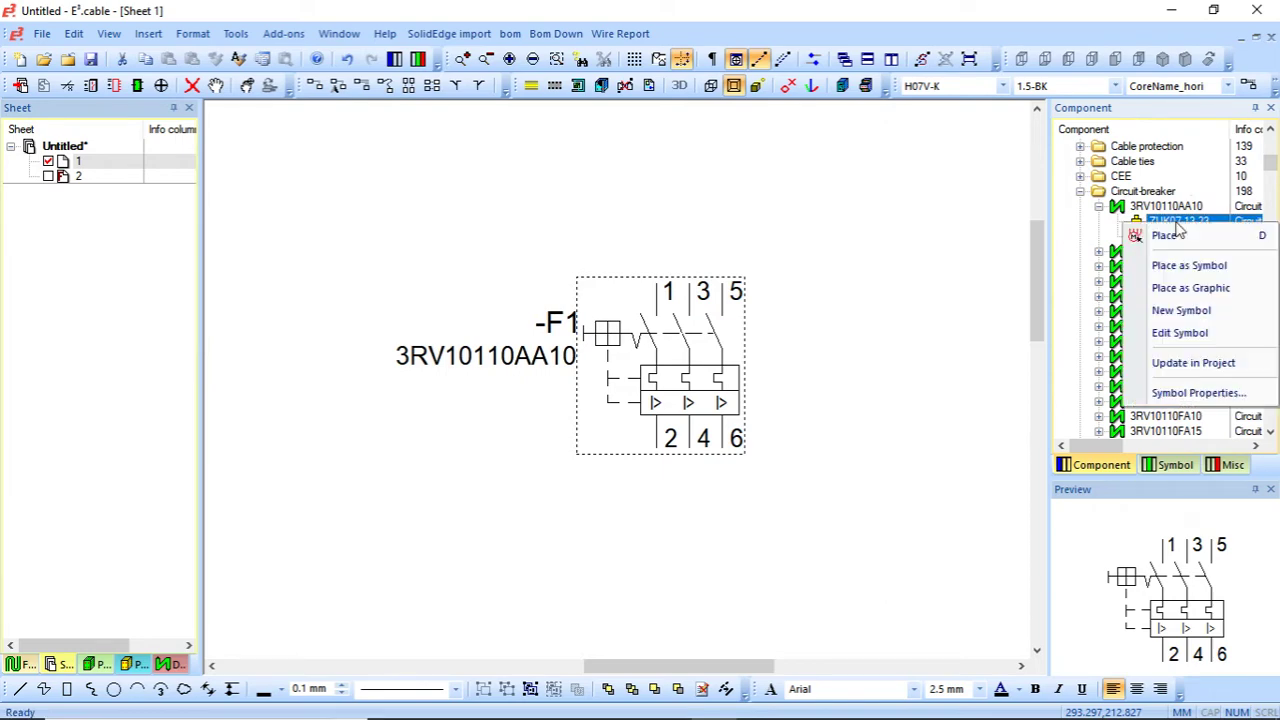
pyautogui.click(1206, 334)
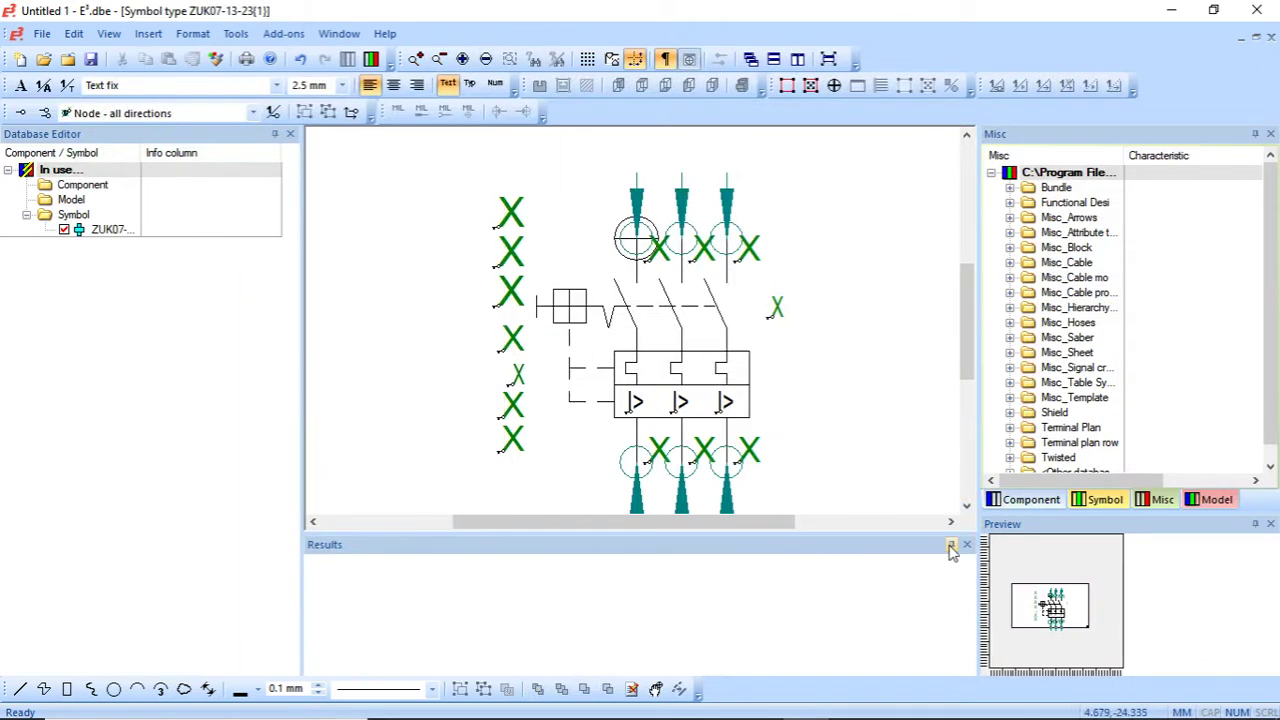
# - Auto-hide the Results pane and display the symbol's texts by their text type
pyautogui.click(951, 546)
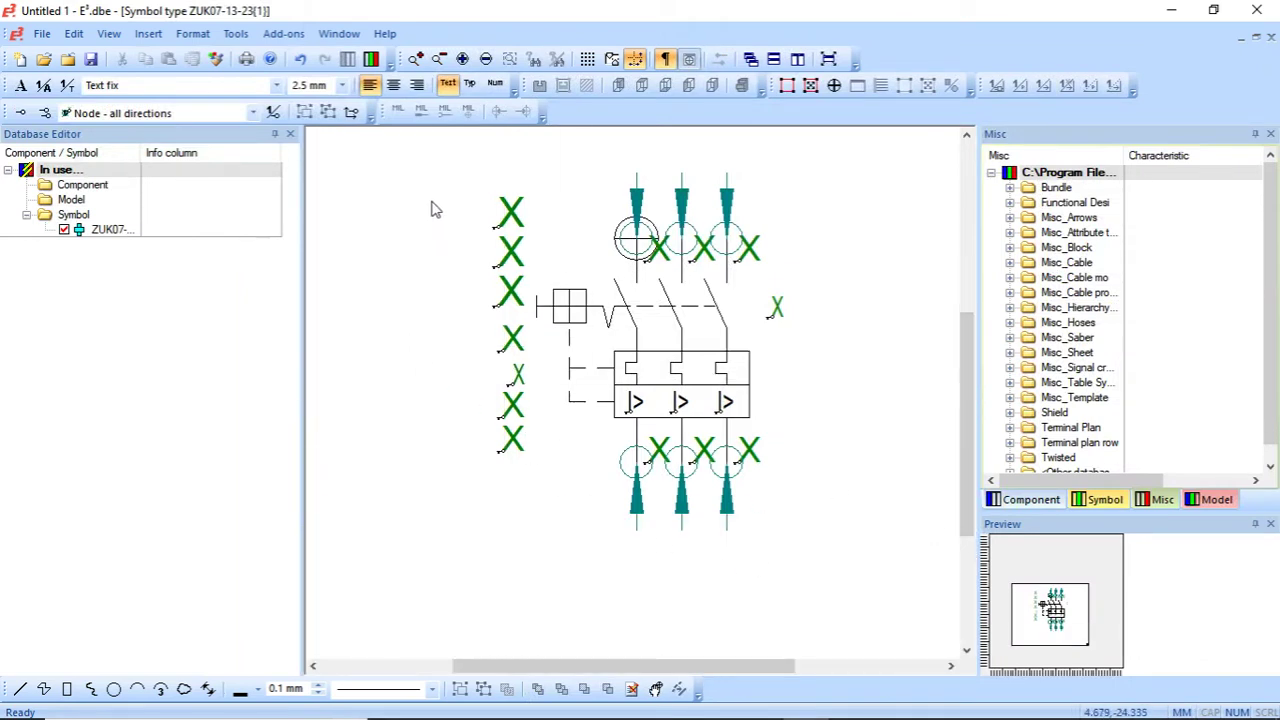
pyautogui.click(470, 86)
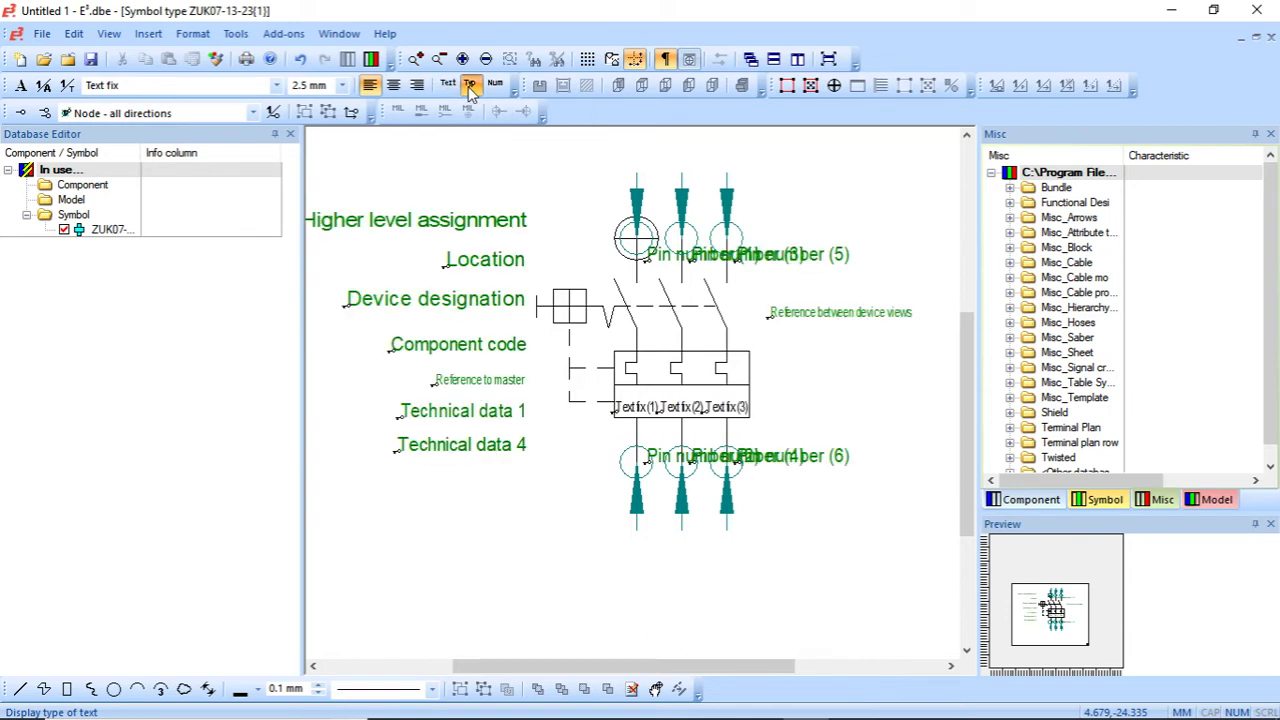
pyautogui.moveTo(572, 666); pyautogui.dragTo(537, 666)
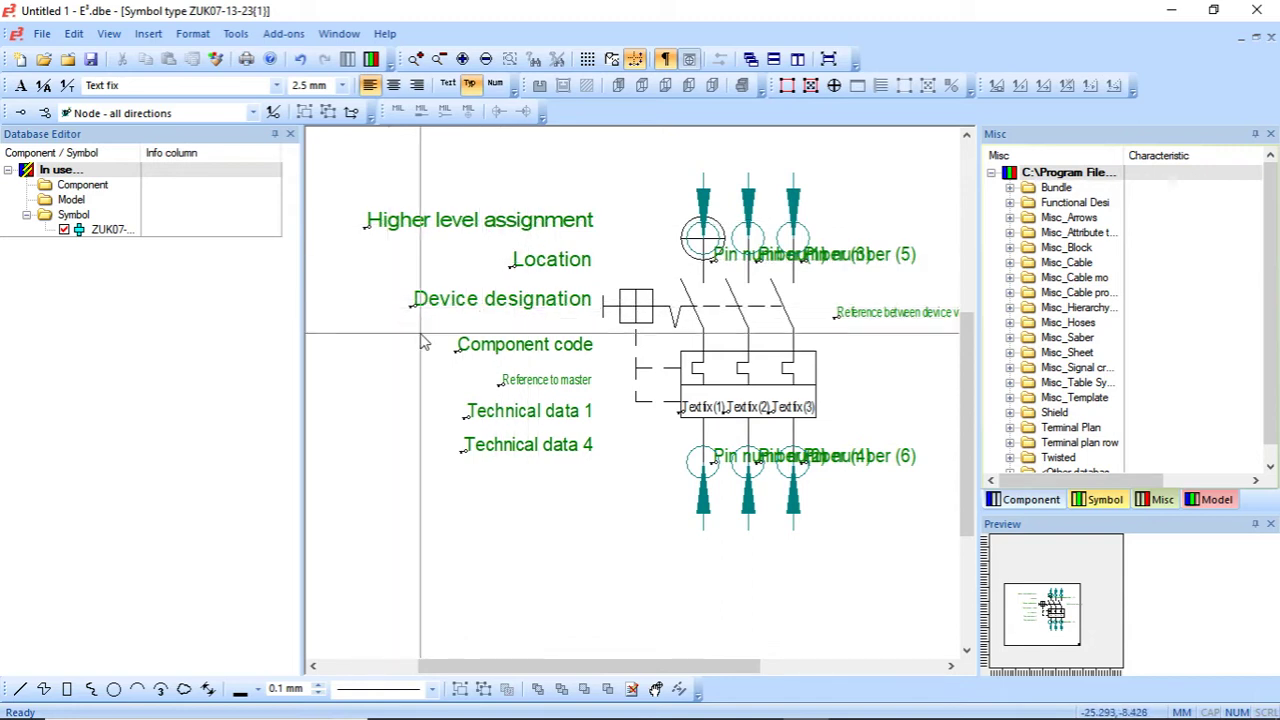
pyautogui.click(458, 346)
pyautogui.click(495, 364)
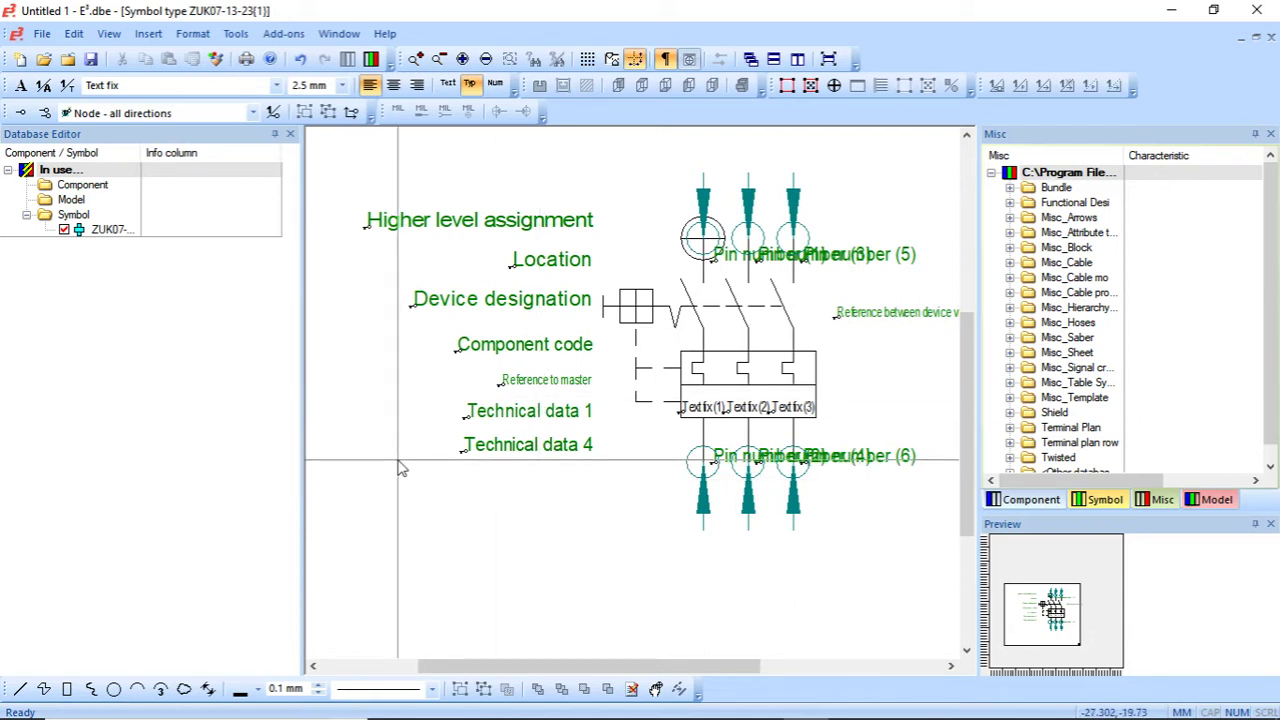
# - Check the list of available text types for an article number entry
pyautogui.click(275, 86)
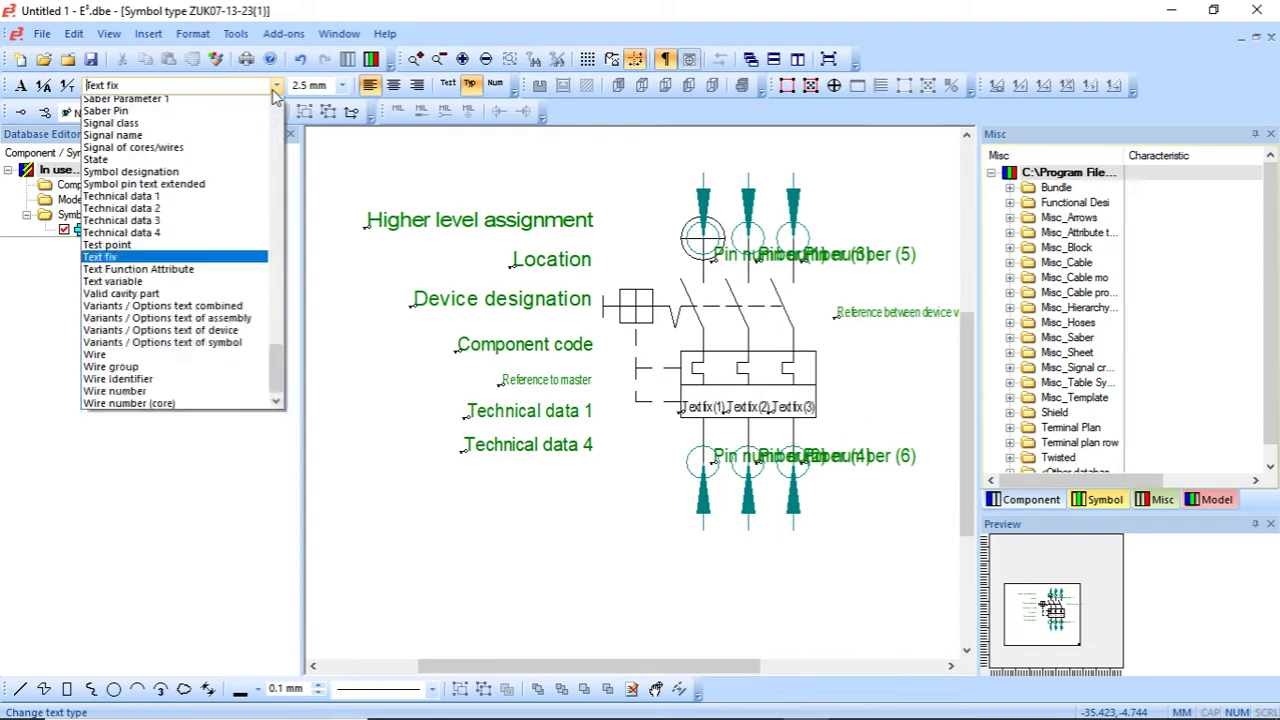
pyautogui.moveTo(275, 420); pyautogui.dragTo(268, 103)
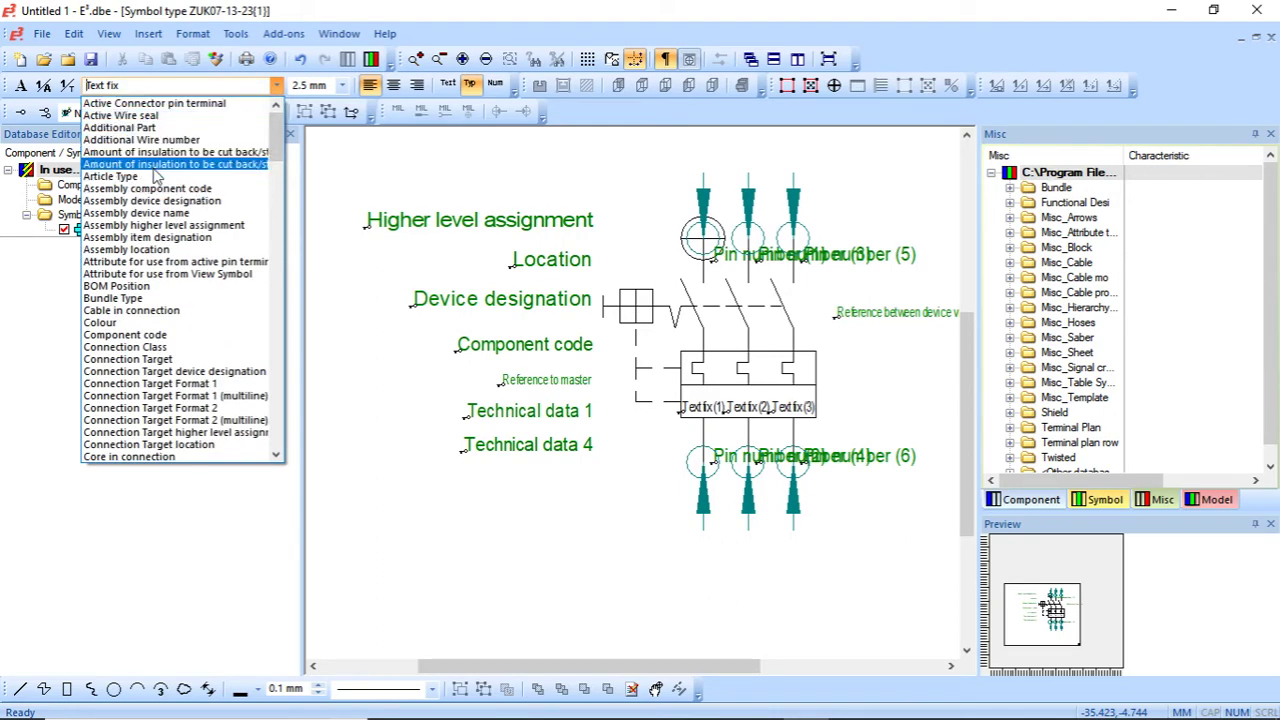
pyautogui.click(417, 477)
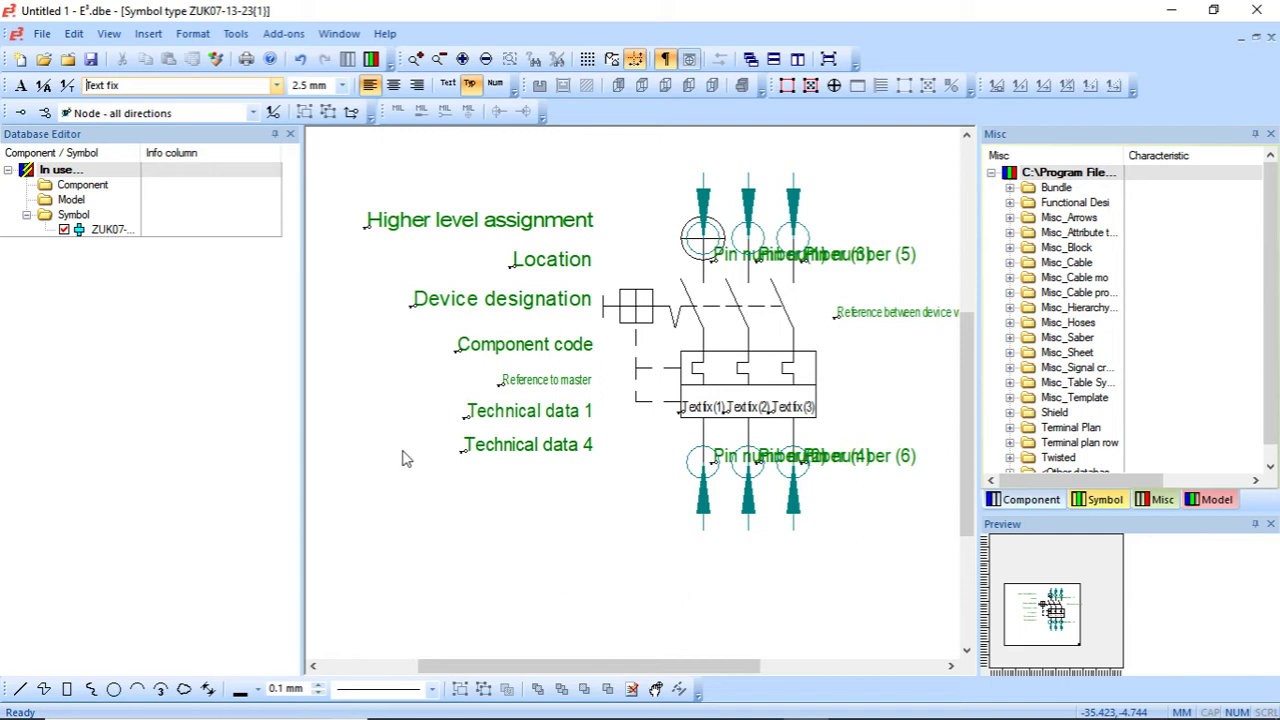
# - Add a new text type with number 491 and the name "Article number" to the database's text types
pyautogui.click(236, 34)
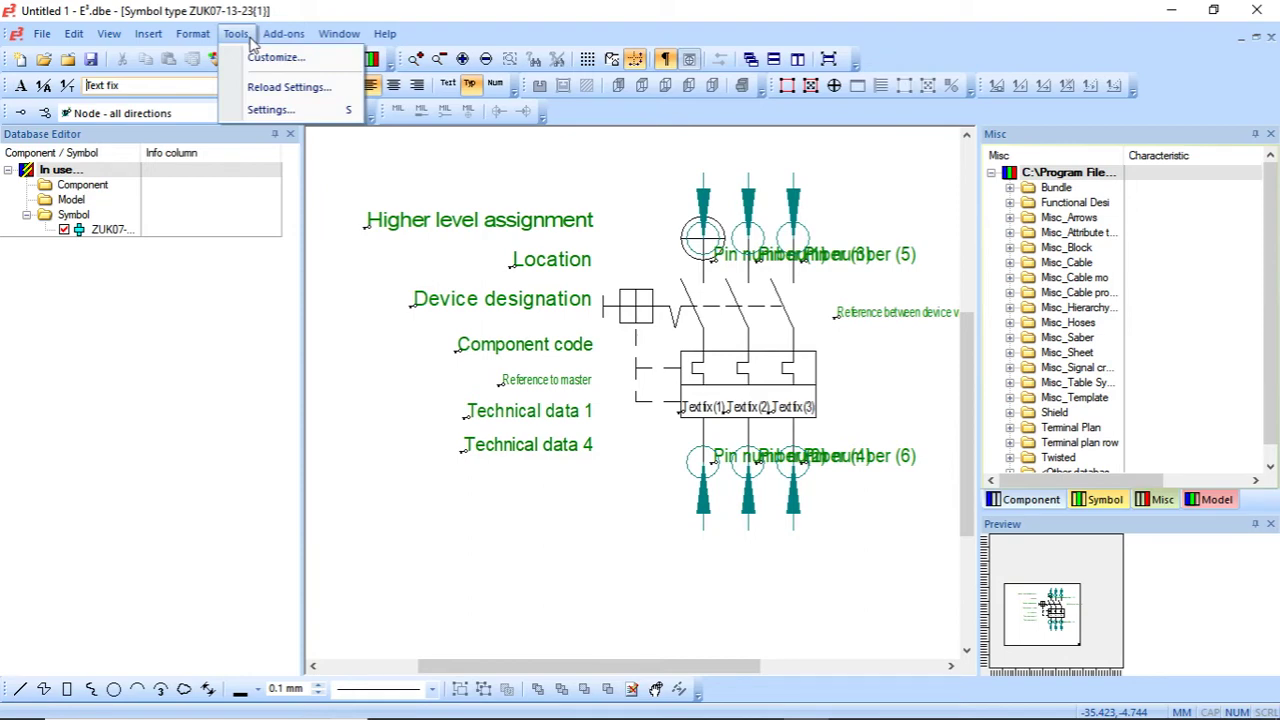
pyautogui.moveTo(197, 38)
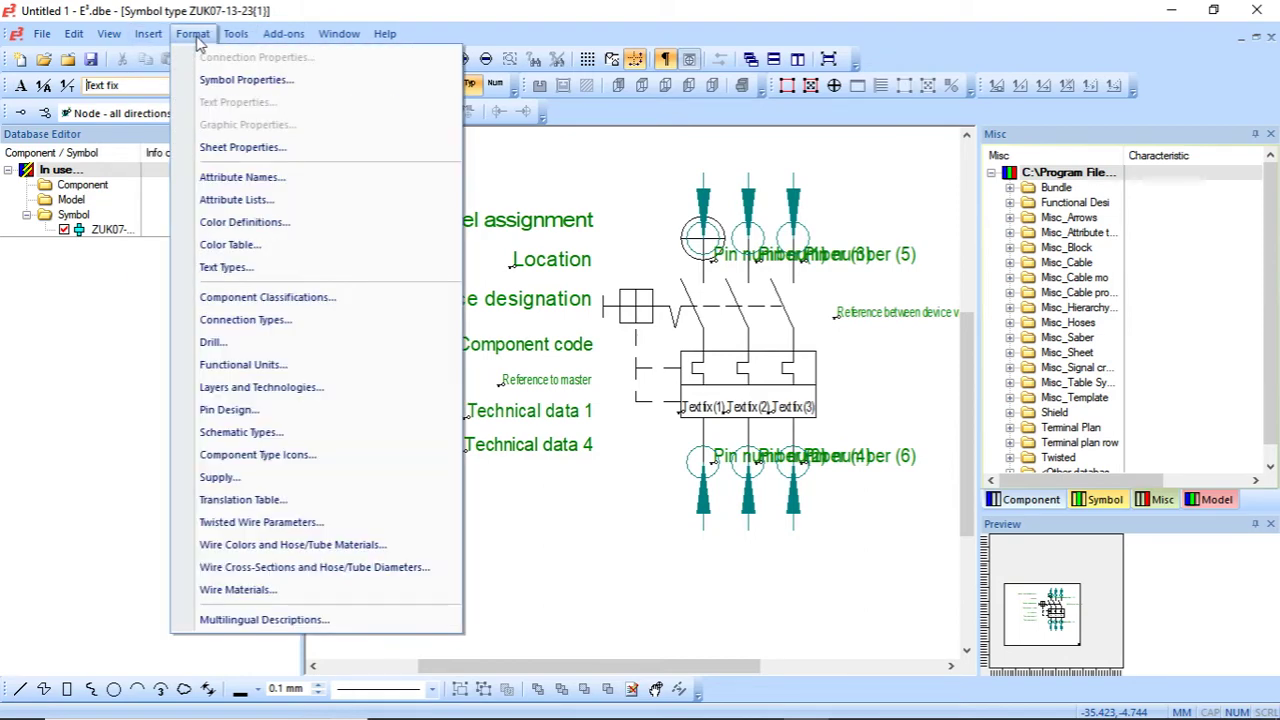
pyautogui.click(250, 267)
pyautogui.scroll(-20, 492, 316)
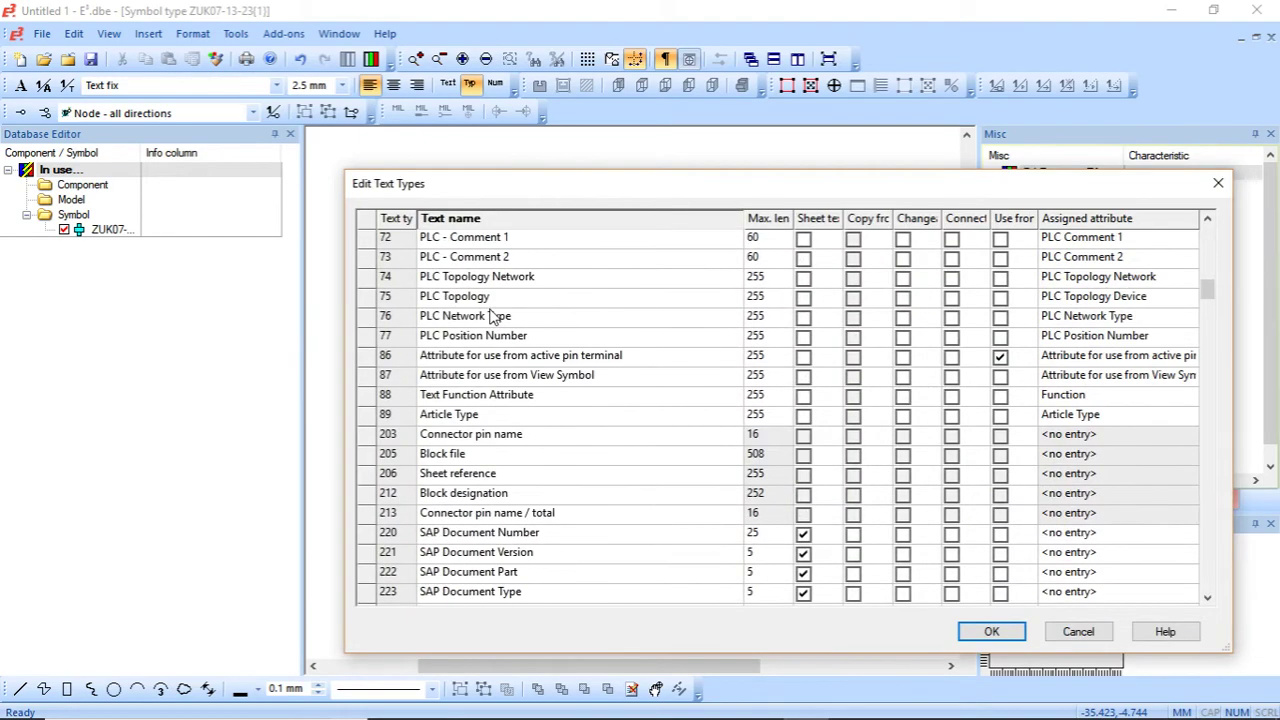
pyautogui.scroll(-20, 492, 316)
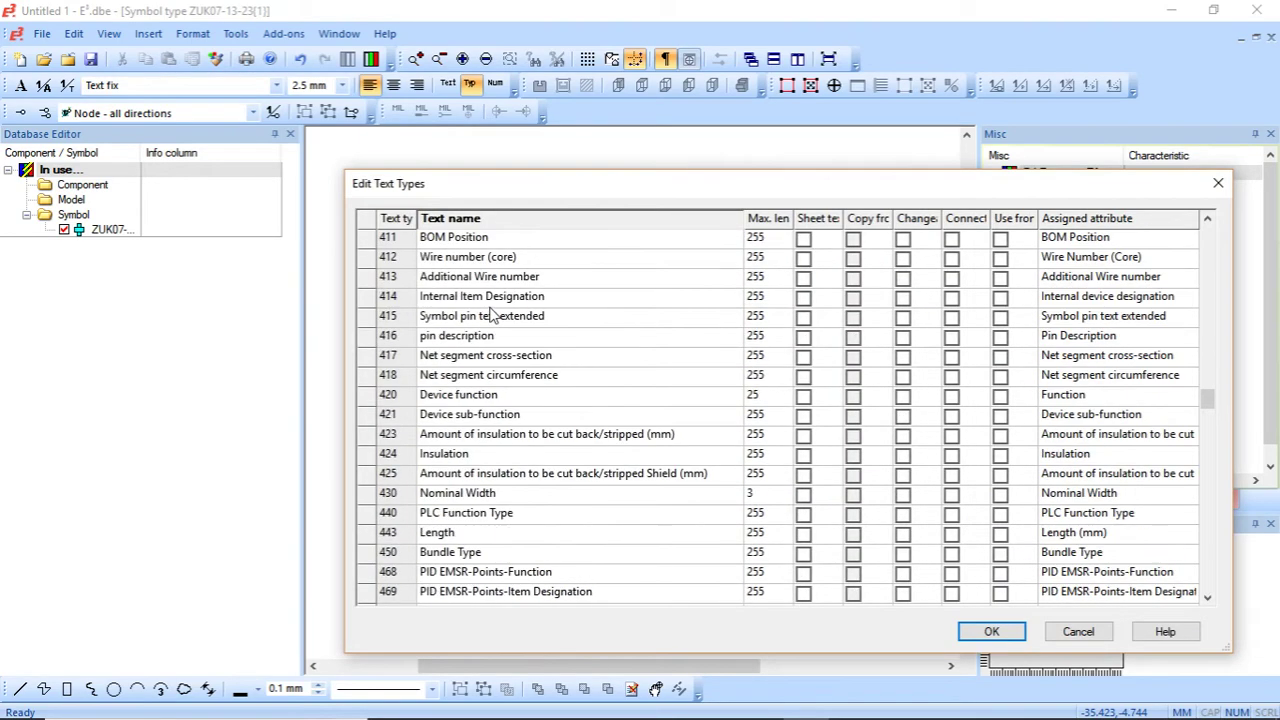
pyautogui.scroll(4, 492, 316)
pyautogui.scroll(-1, 491, 380)
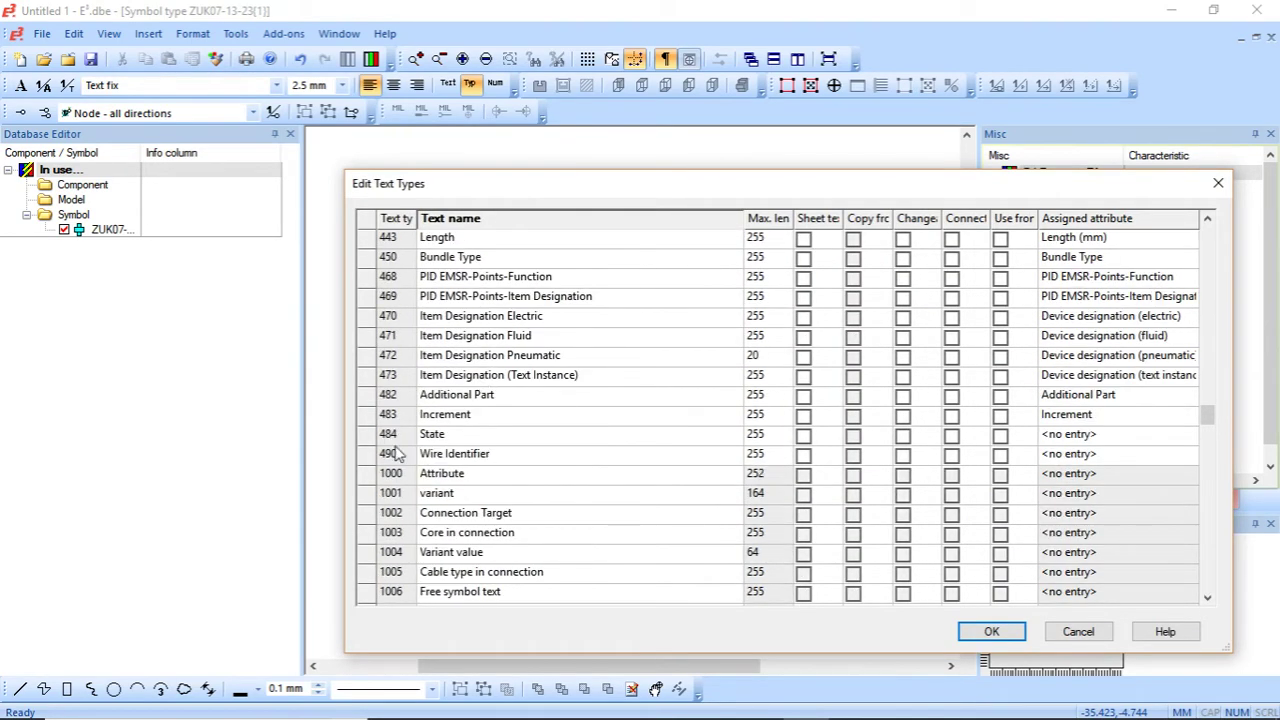
pyautogui.scroll(-3, 523, 420)
pyautogui.moveTo(1209, 428); pyautogui.dragTo(1220, 597)
pyautogui.click(410, 597)
pyautogui.write('491')
pyautogui.press('Tab')
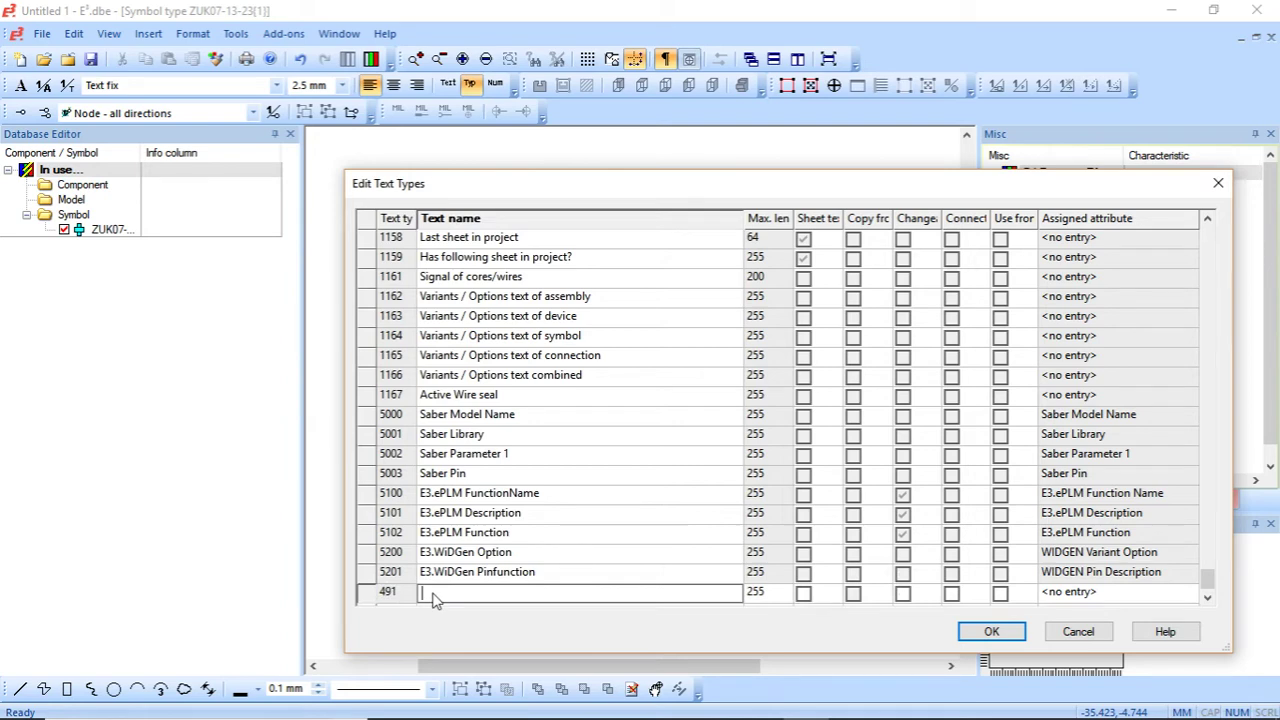
pyautogui.write('Article number')
# - Assign the Article number attribute to text type 491 and save the changes to the database
pyautogui.click(1143, 596)
pyautogui.click(1148, 597)
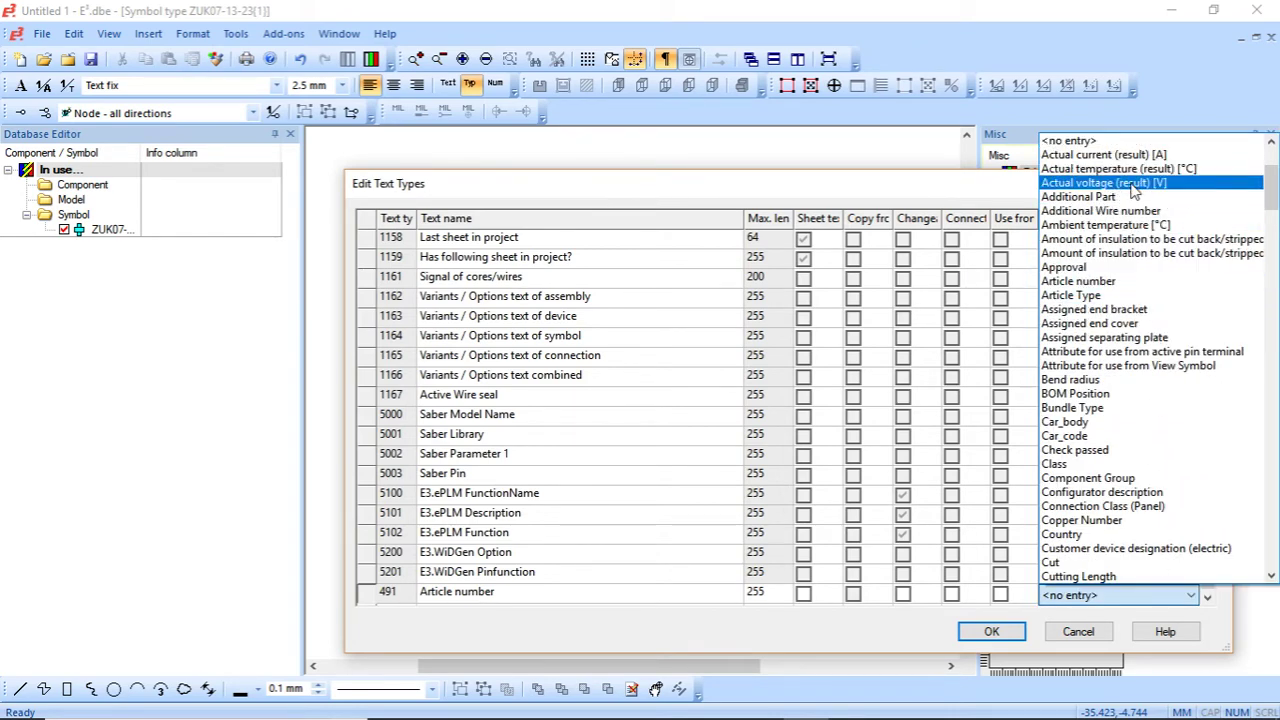
pyautogui.click(1117, 284)
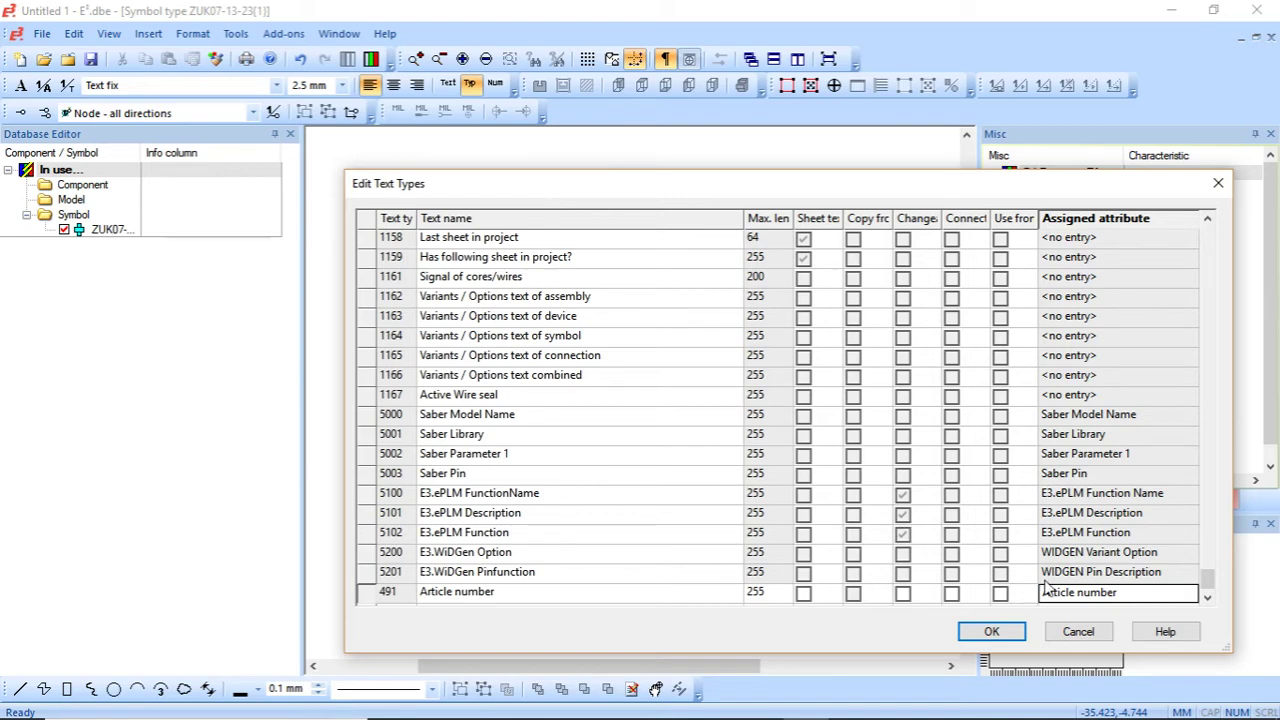
pyautogui.click(520, 598)
pyautogui.click(1072, 594)
pyautogui.click(985, 632)
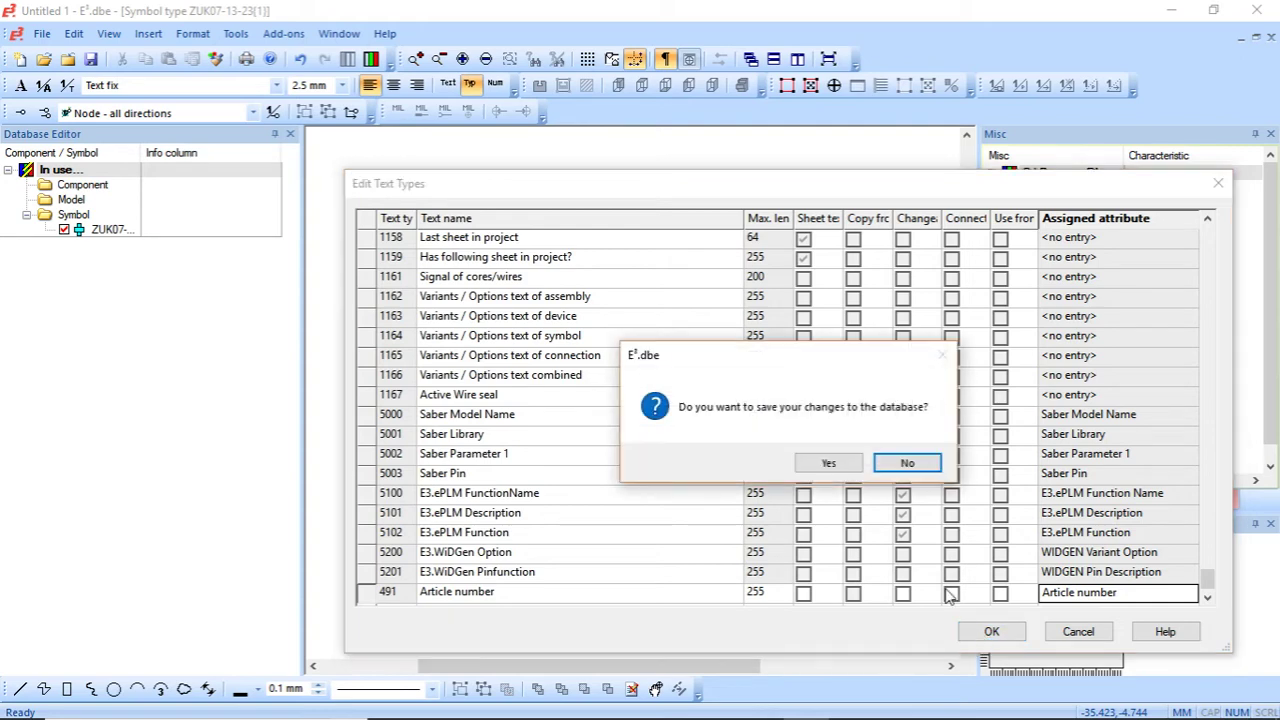
pyautogui.click(829, 464)
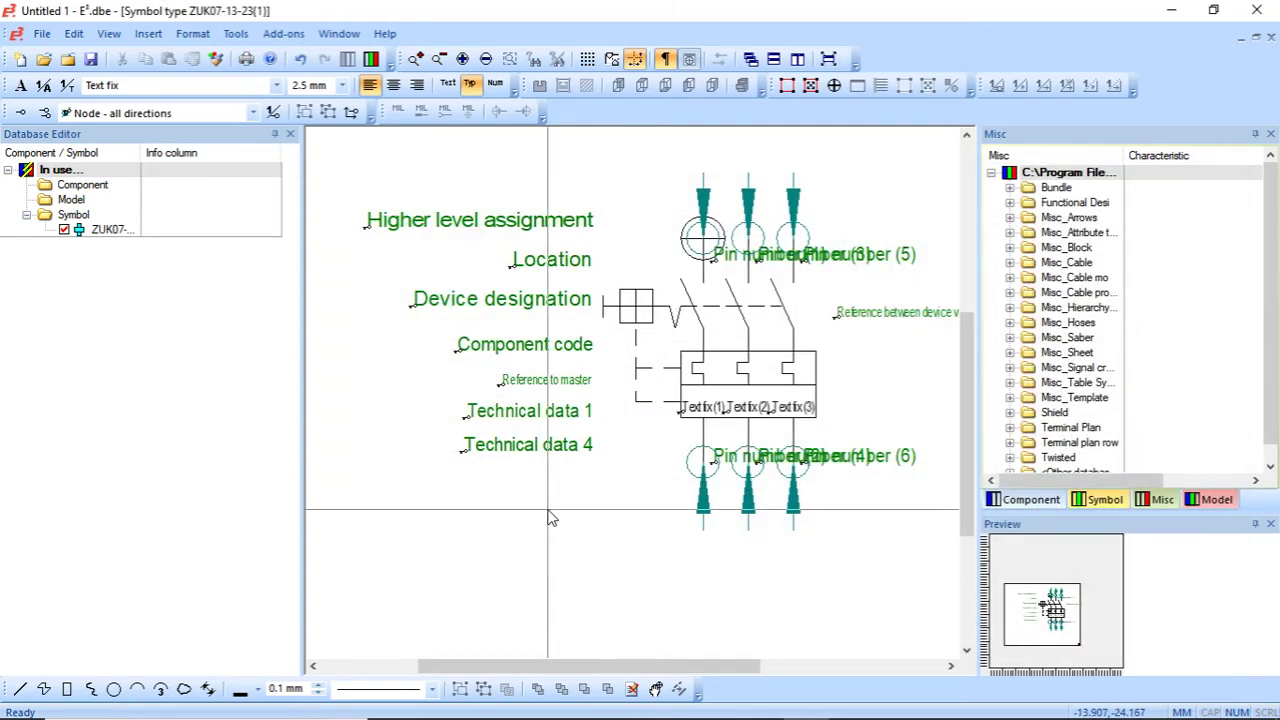
# - Insert a right-aligned Article number text, 2.5 mm high, beneath the Technical data 4 text of the symbol
pyautogui.click(180, 85)
pyautogui.scroll(8, 205, 218)
pyautogui.scroll(15, 205, 218)
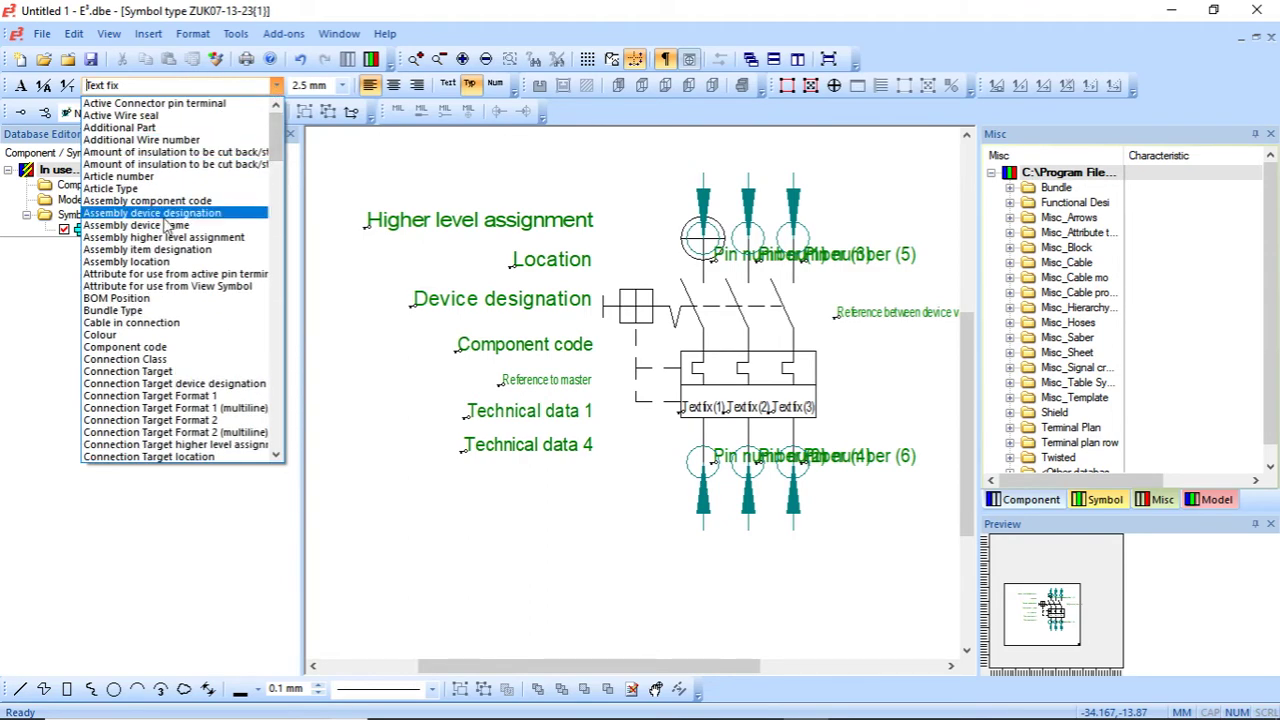
pyautogui.click(158, 177)
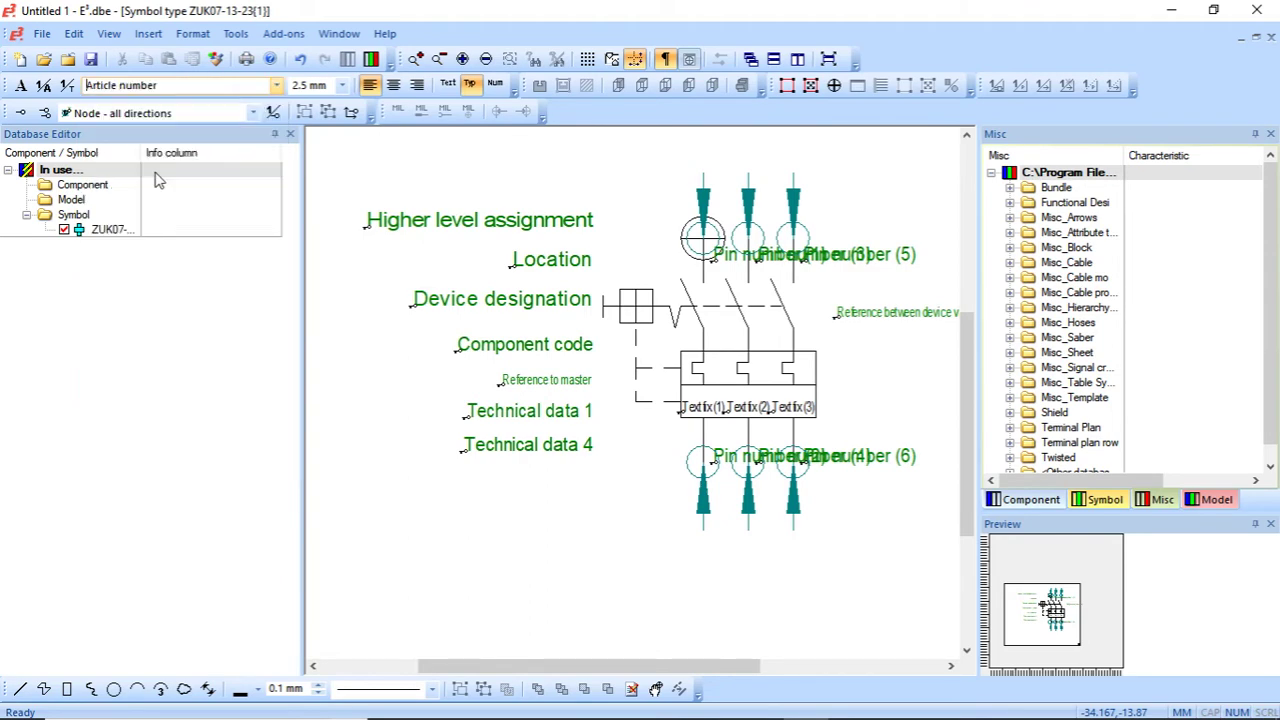
pyautogui.click(24, 88)
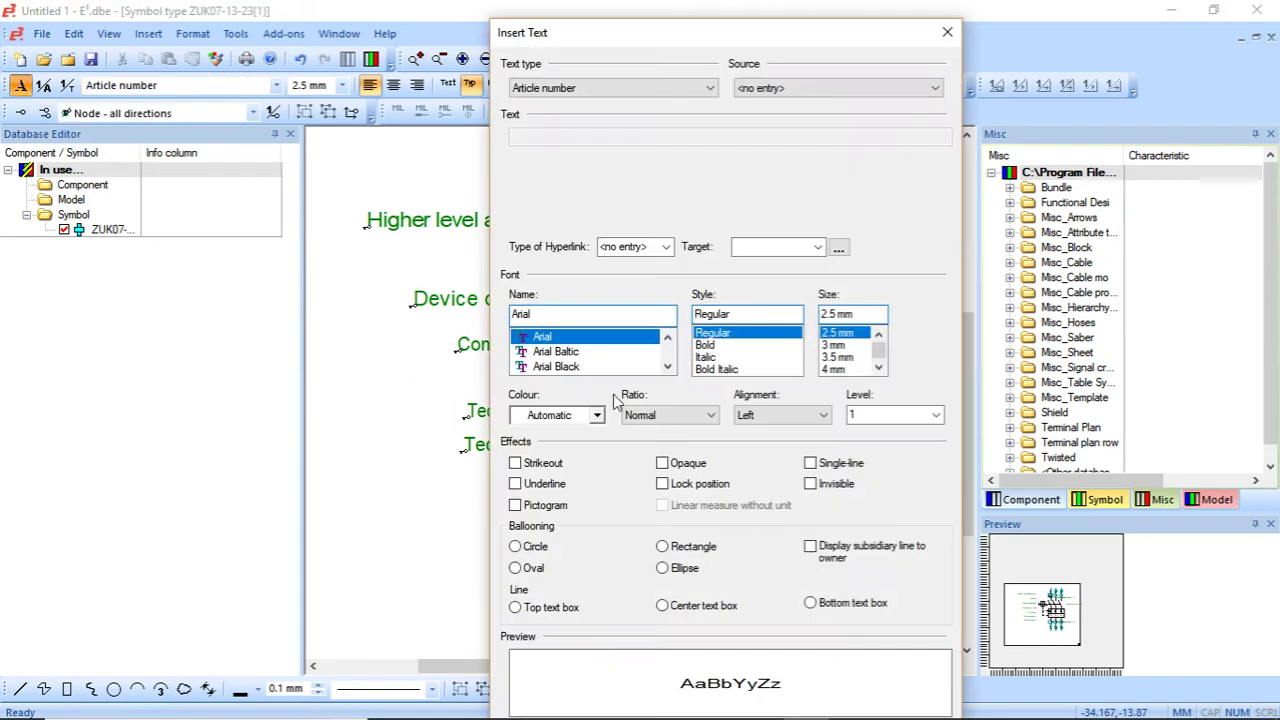
pyautogui.click(780, 414)
pyautogui.click(770, 456)
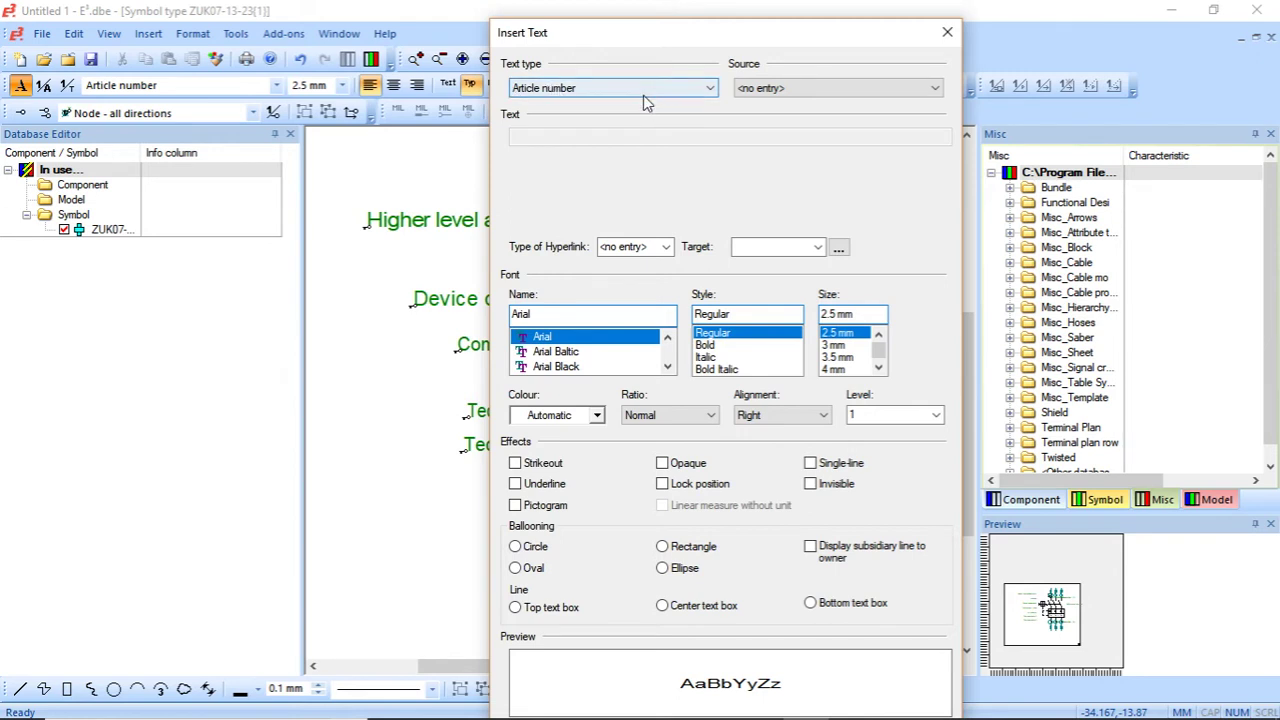
pyautogui.moveTo(750, 31); pyautogui.dragTo(742, 13)
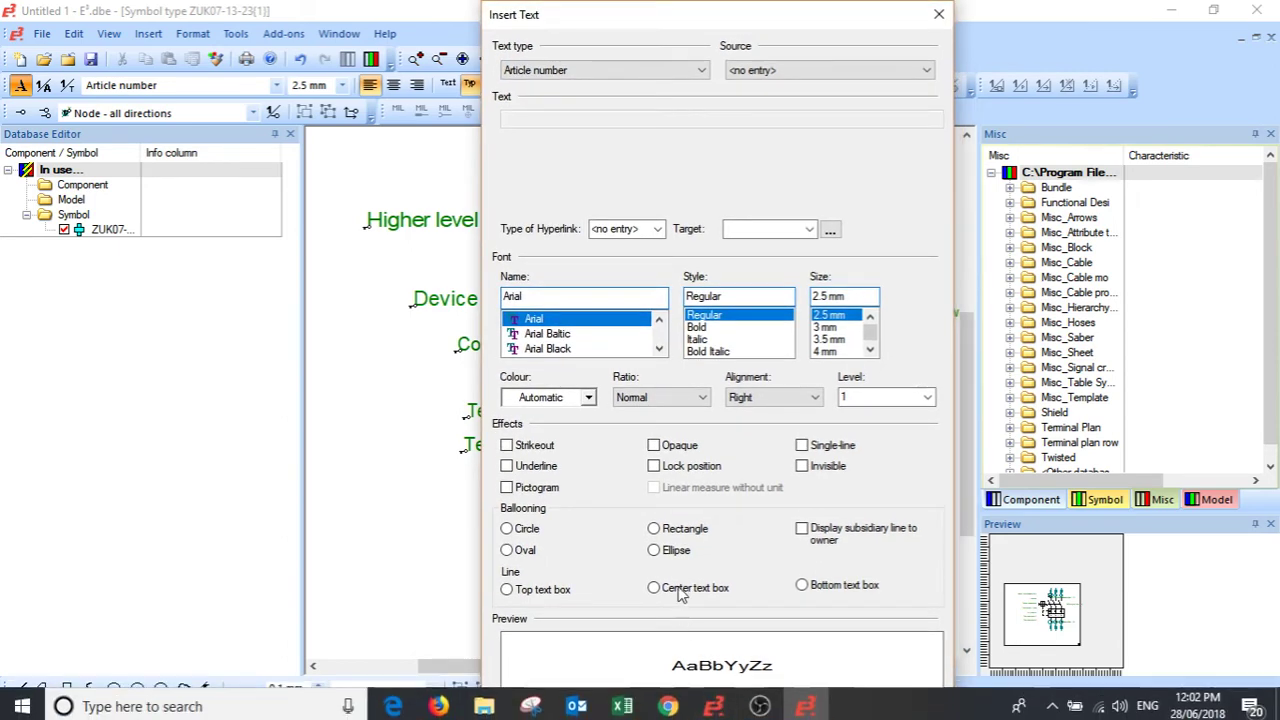
pyautogui.click(672, 706)
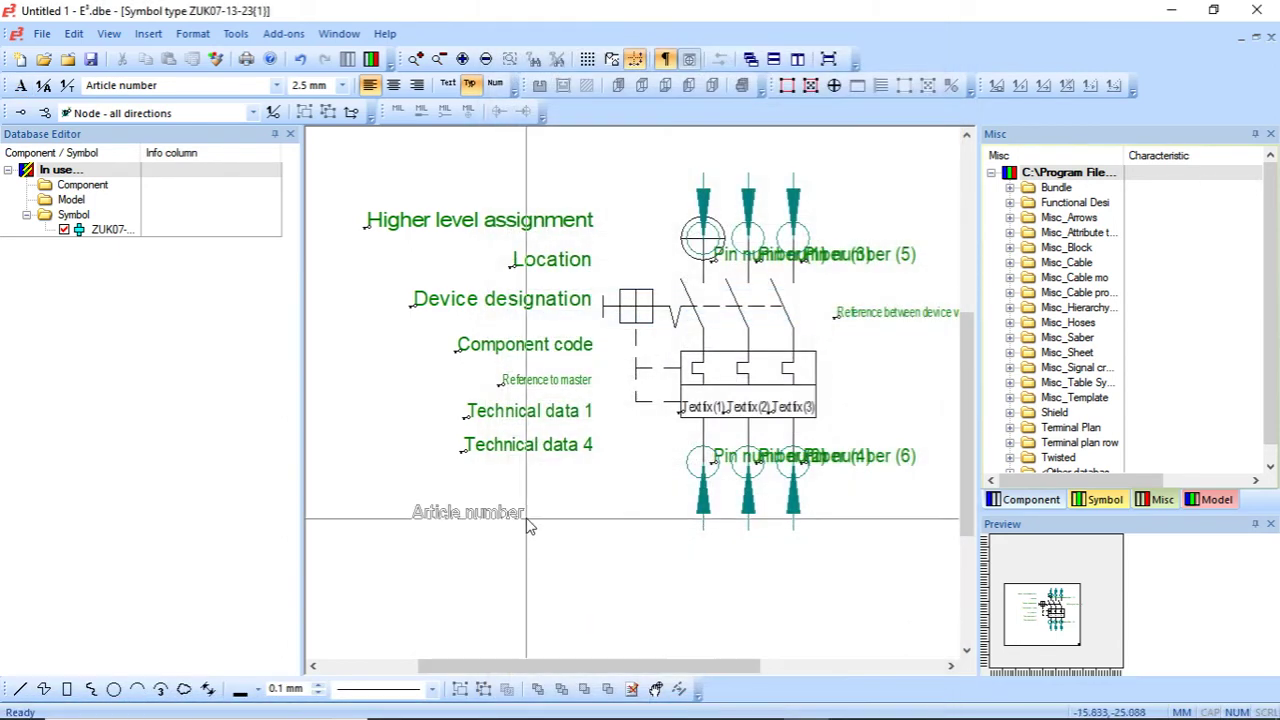
pyautogui.click(590, 487)
# - Switch the symbol's texts from text type display to text display and save the symbol to the database
pyautogui.click(447, 85)
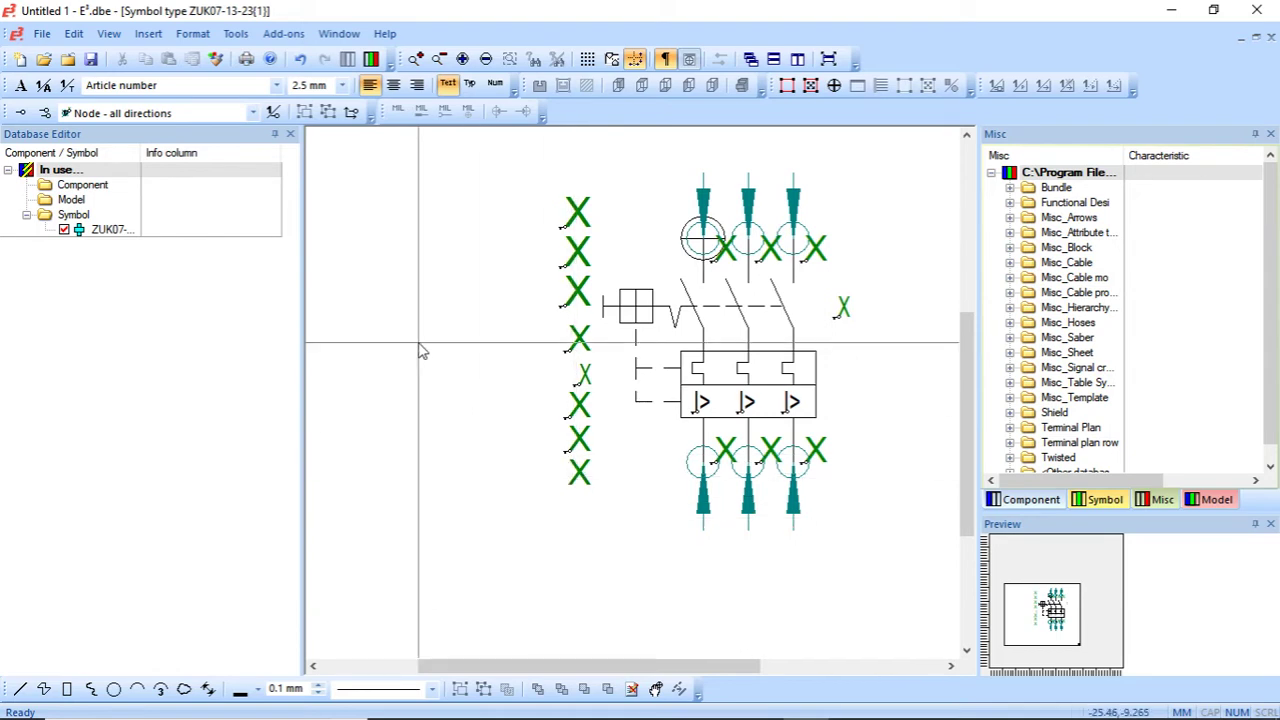
pyautogui.rightClick(406, 285)
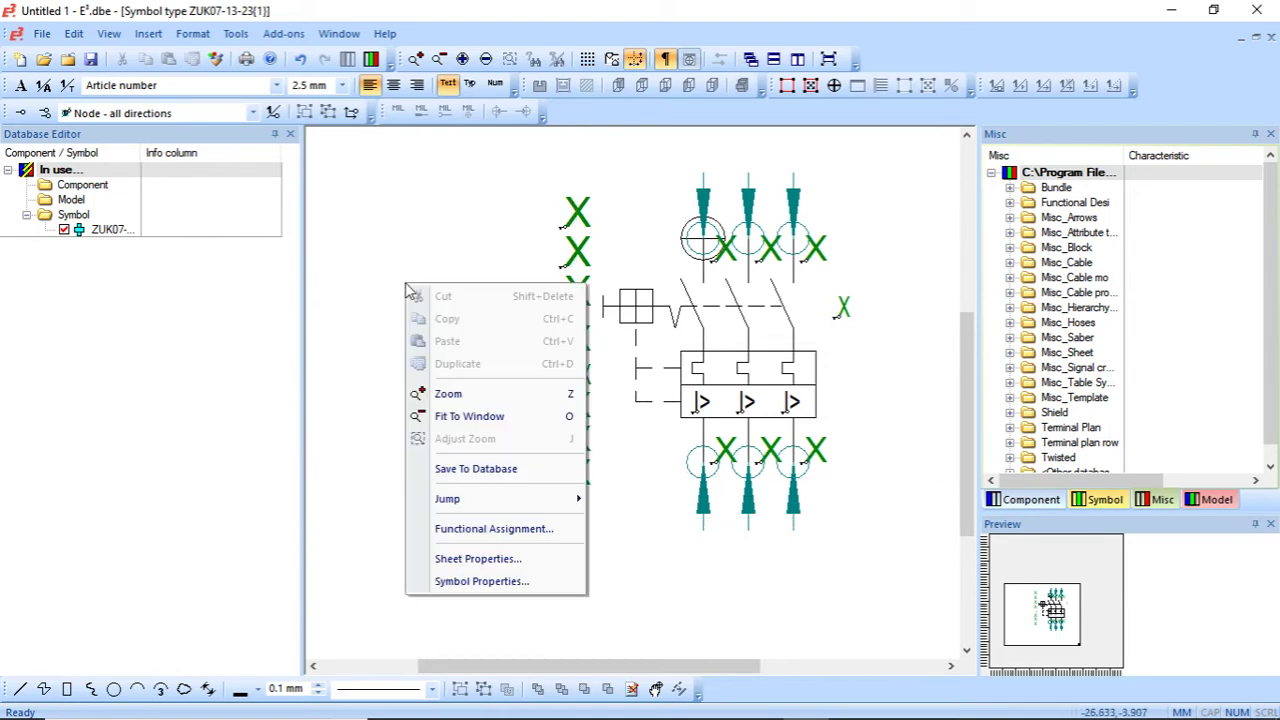
pyautogui.click(476, 469)
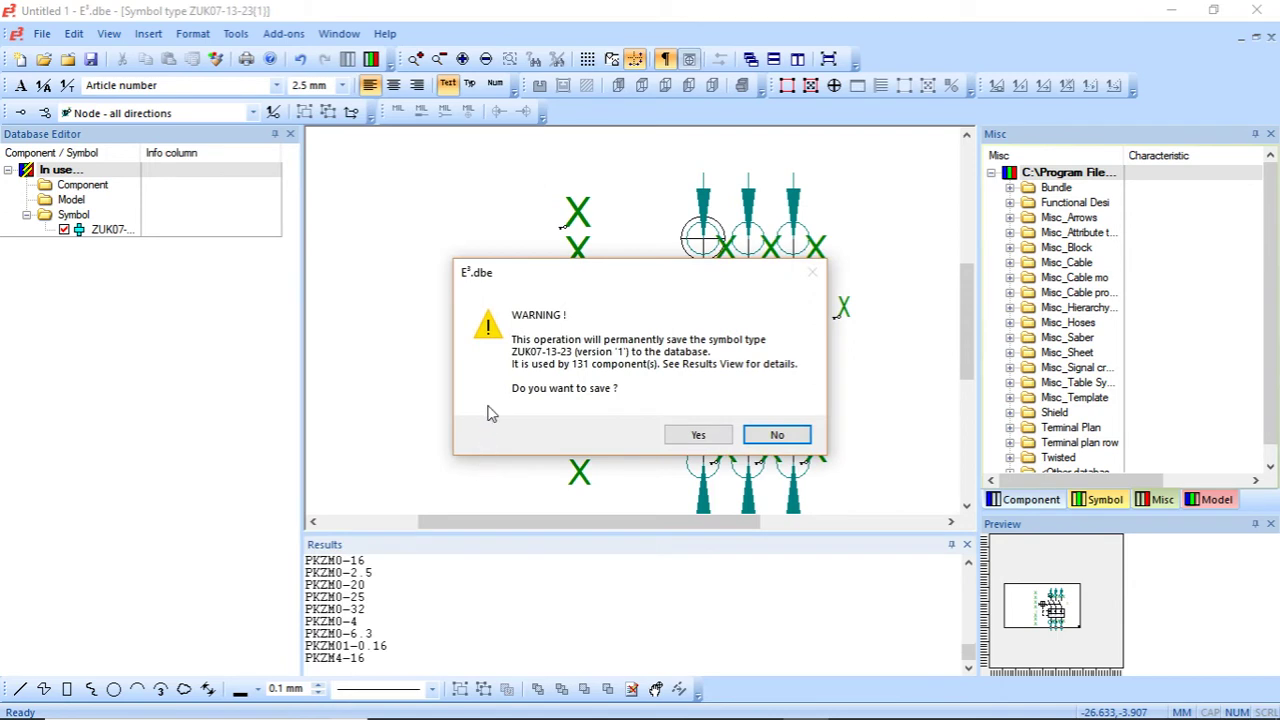
pyautogui.click(690, 437)
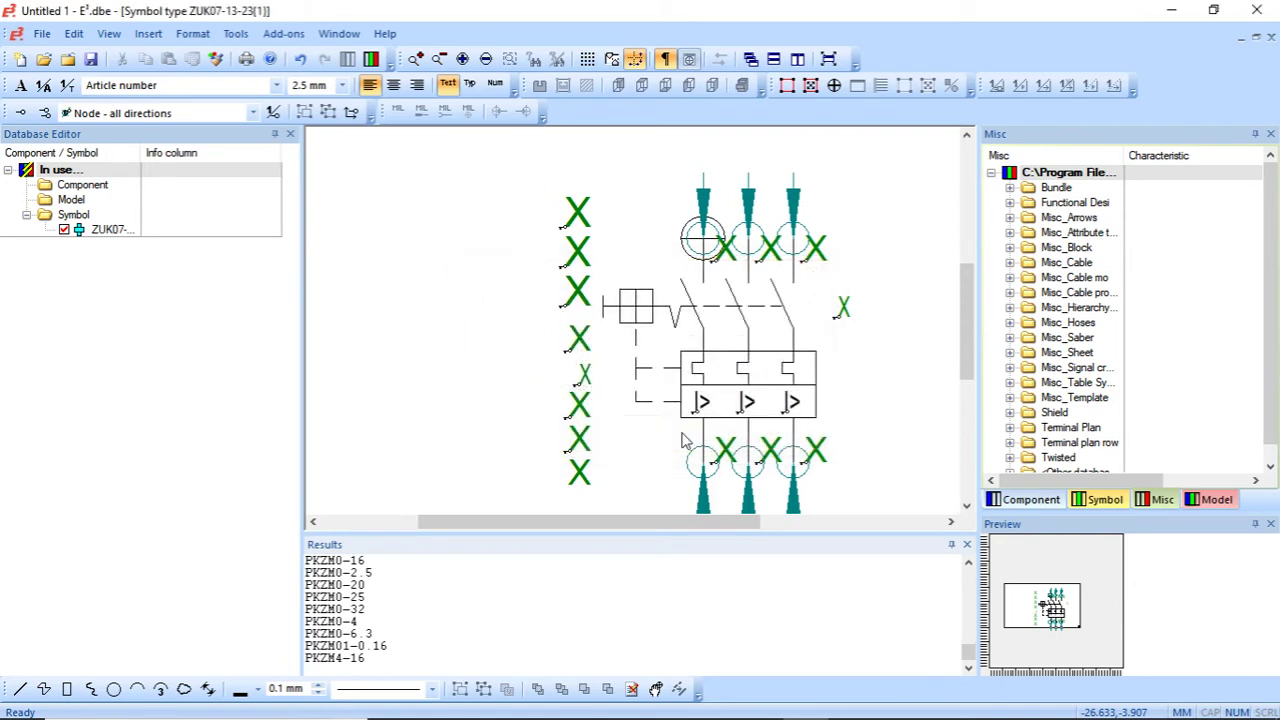
pyautogui.click(967, 547)
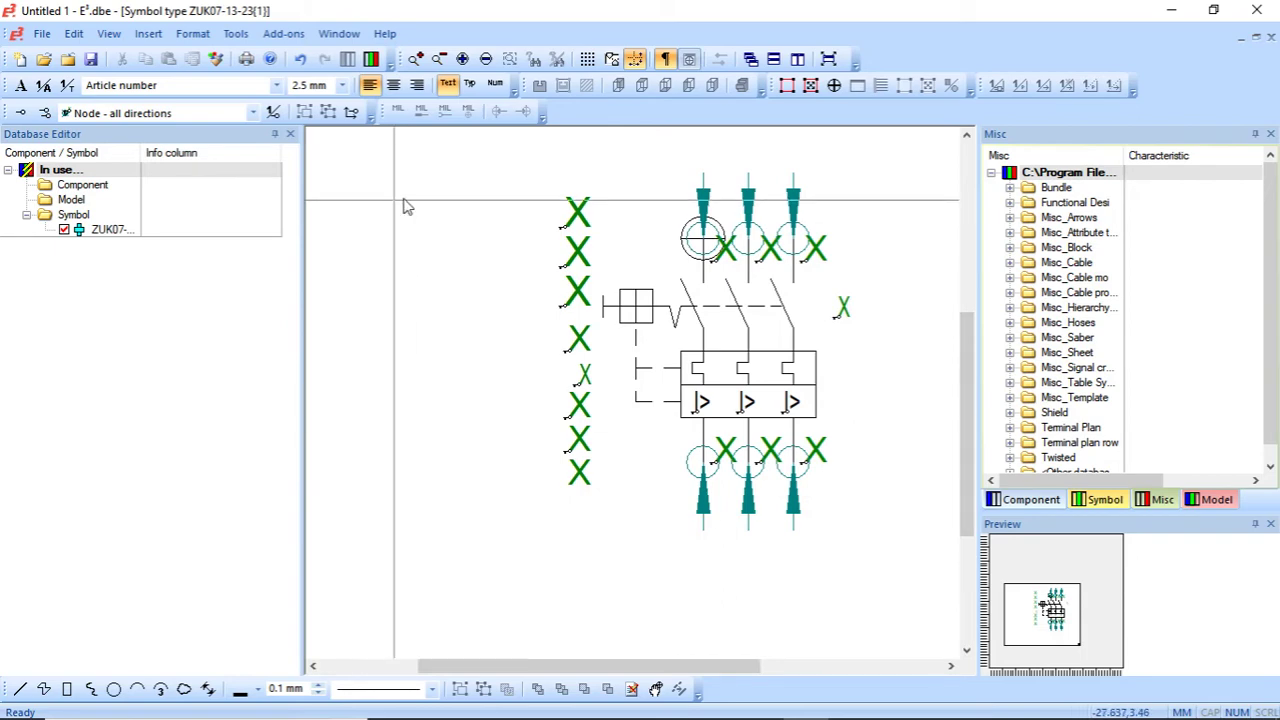
# - Switch to the E³.cable project and update symbol ZUK07-13-23 of component 3RV10110AA10 in the project
pyautogui.click(1171, 10)
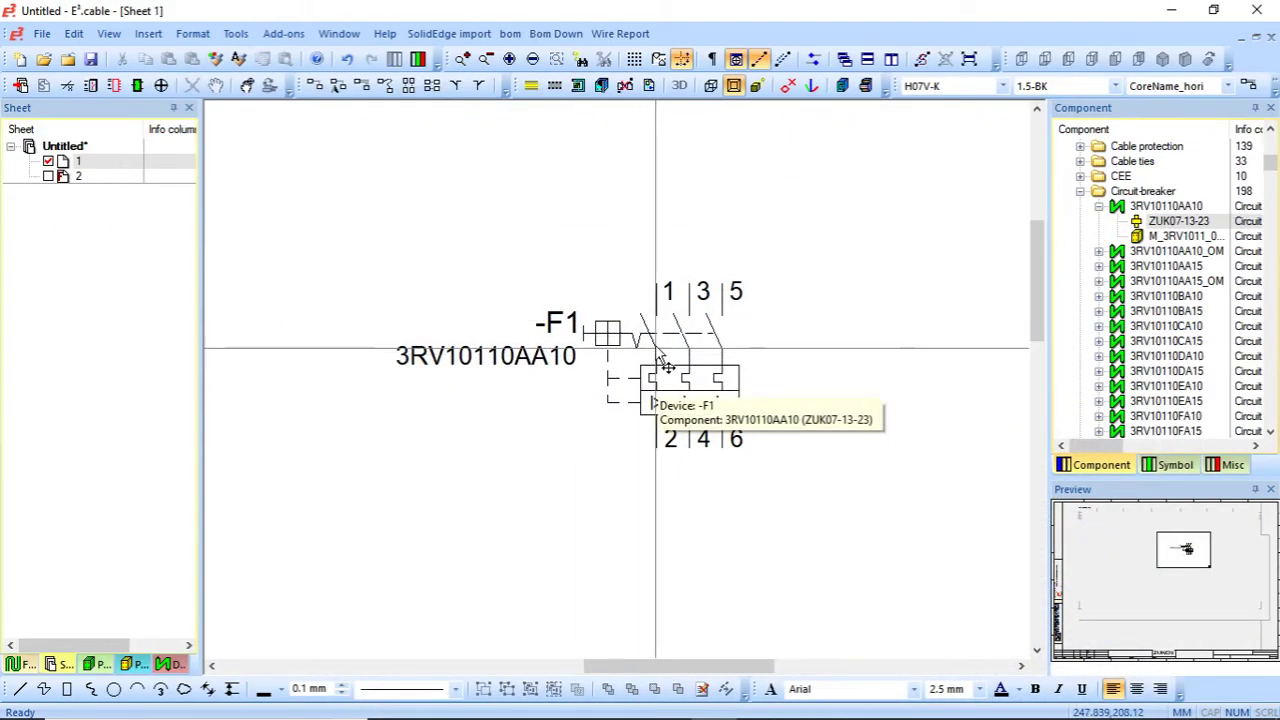
pyautogui.rightClick(1135, 221)
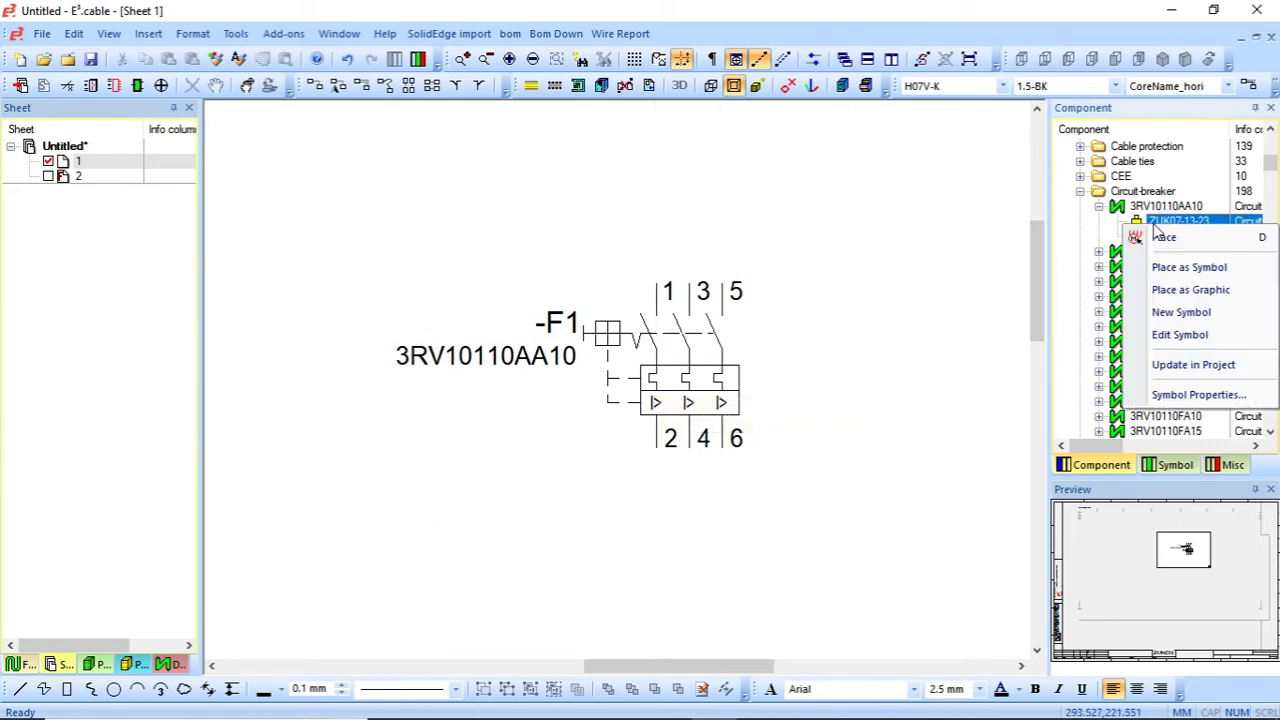
pyautogui.click(1190, 365)
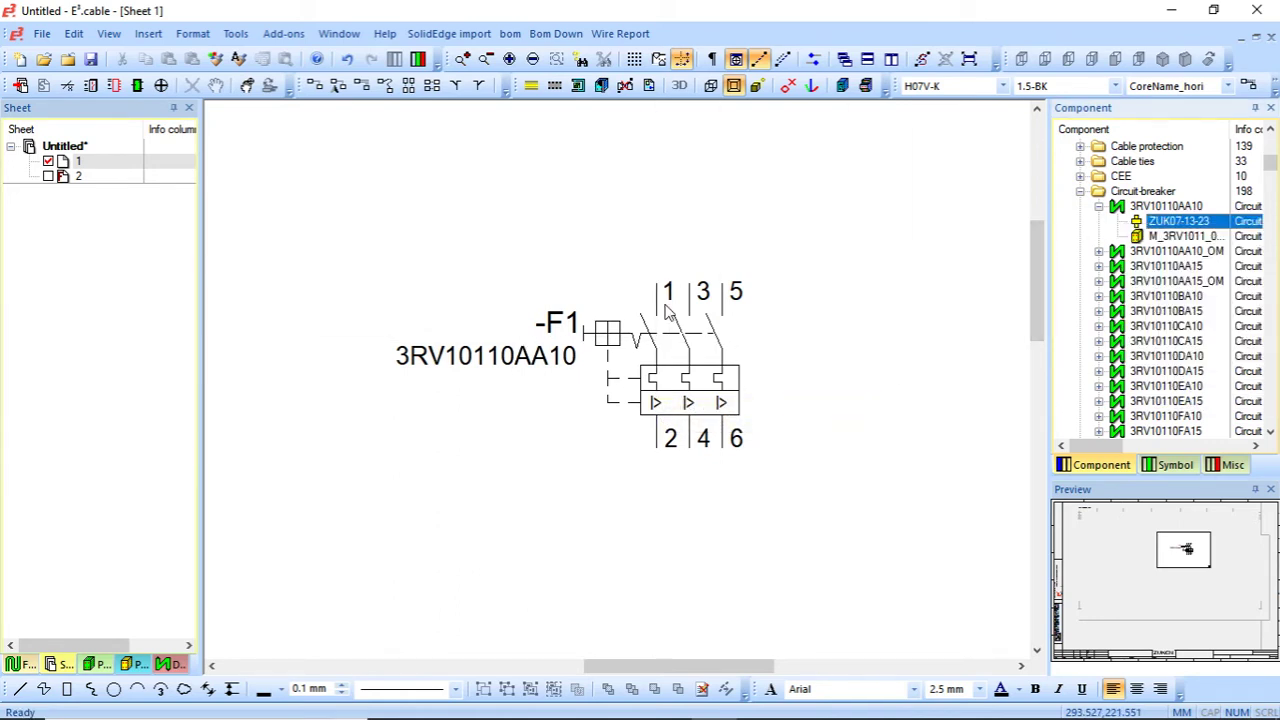
pyautogui.rightClick(1158, 226)
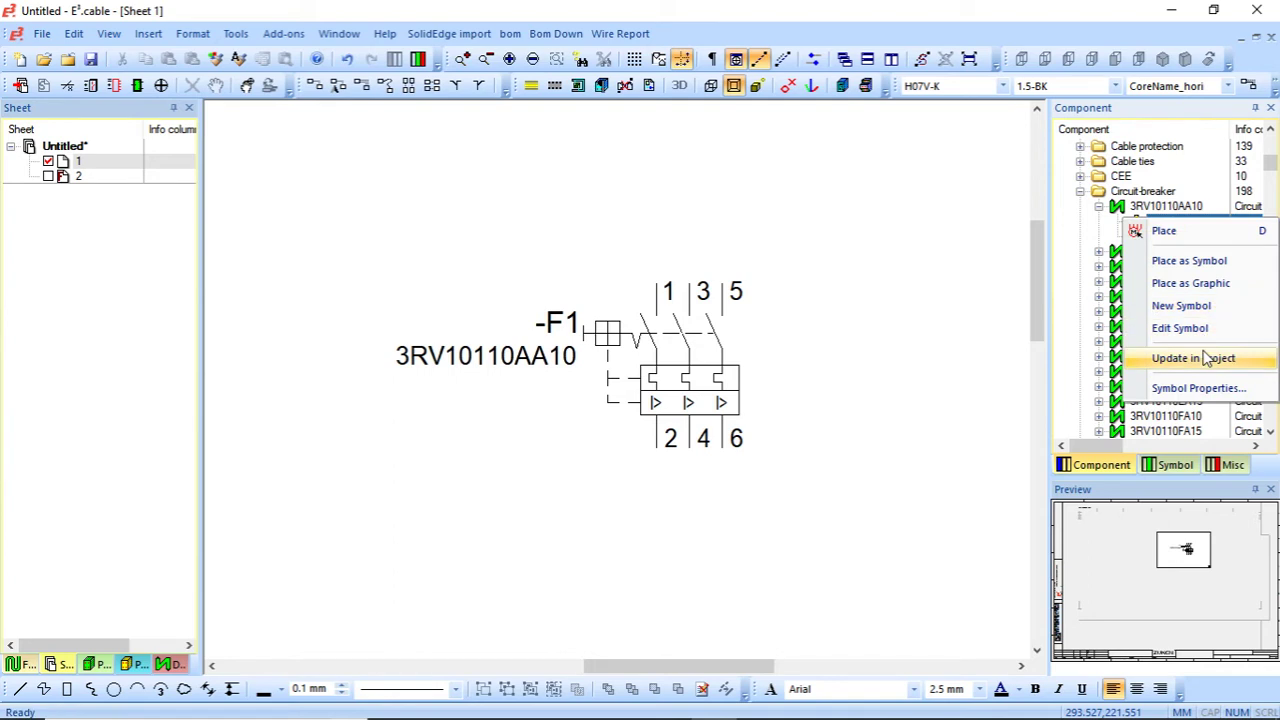
pyautogui.click(1137, 355)
# - Update the database configuration in the project and acknowledge the changed text type assignments
pyautogui.click(1123, 191)
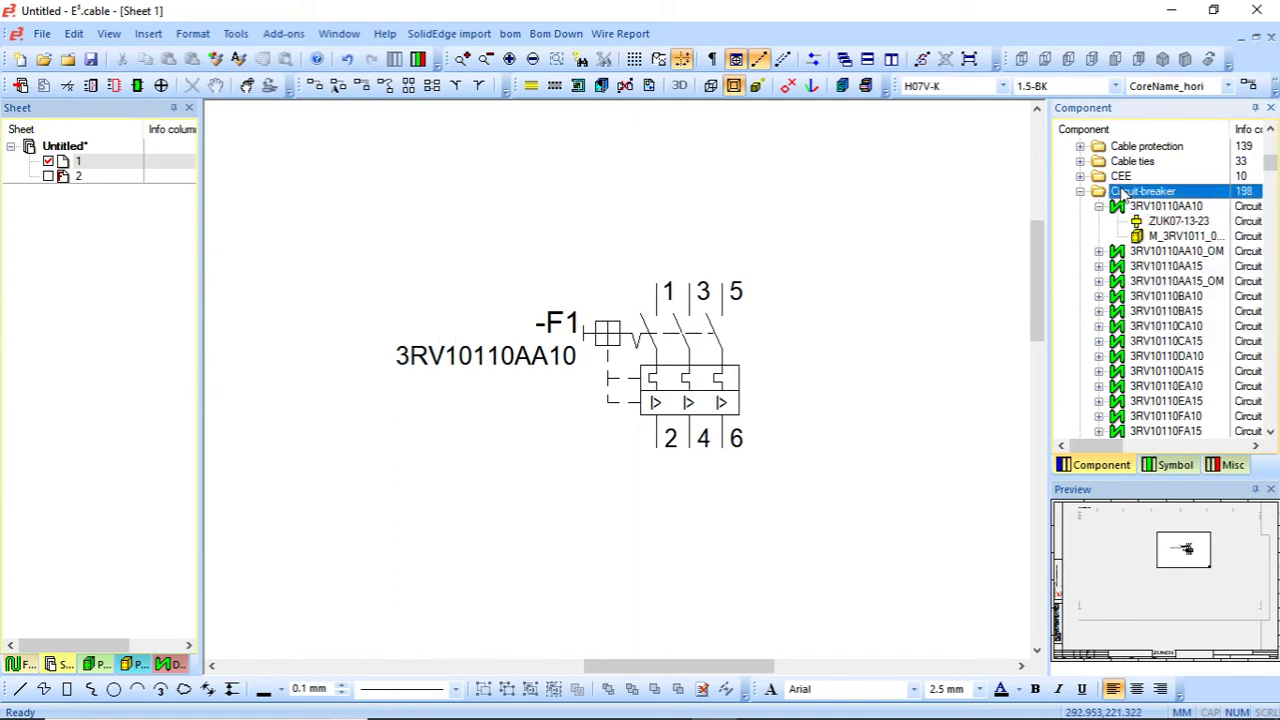
pyautogui.click(1168, 222)
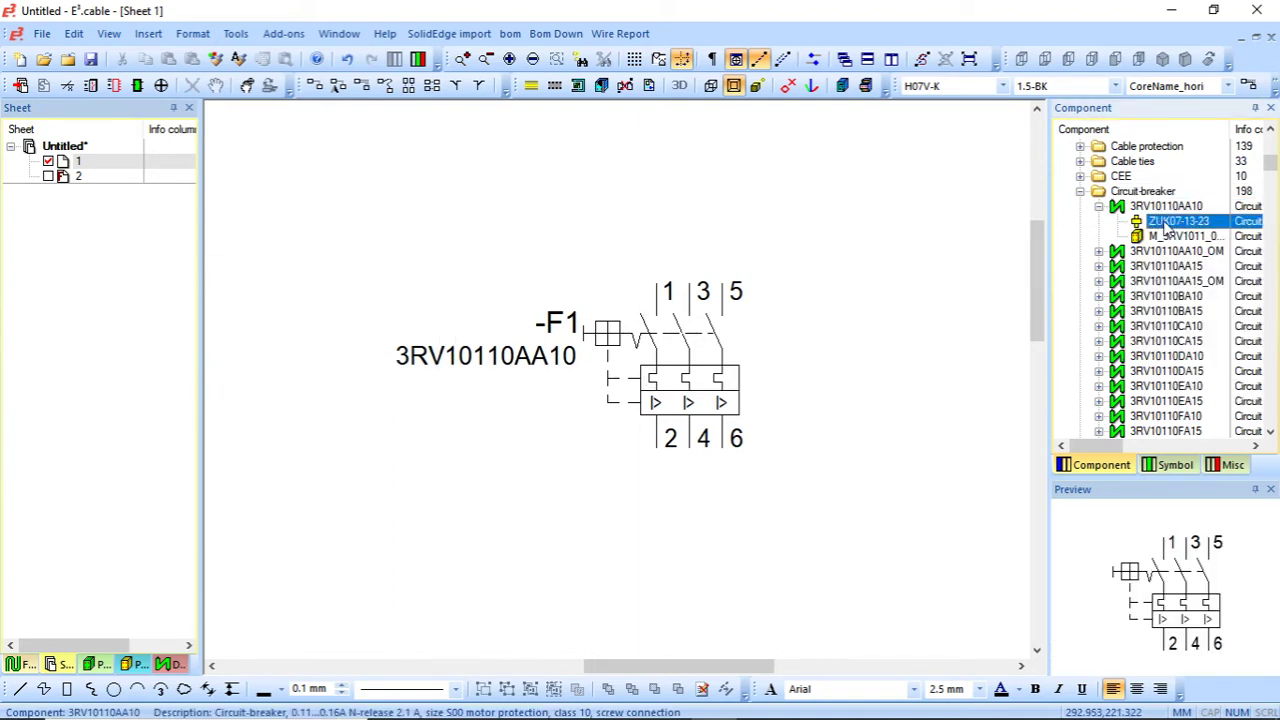
pyautogui.rightClick(1146, 193)
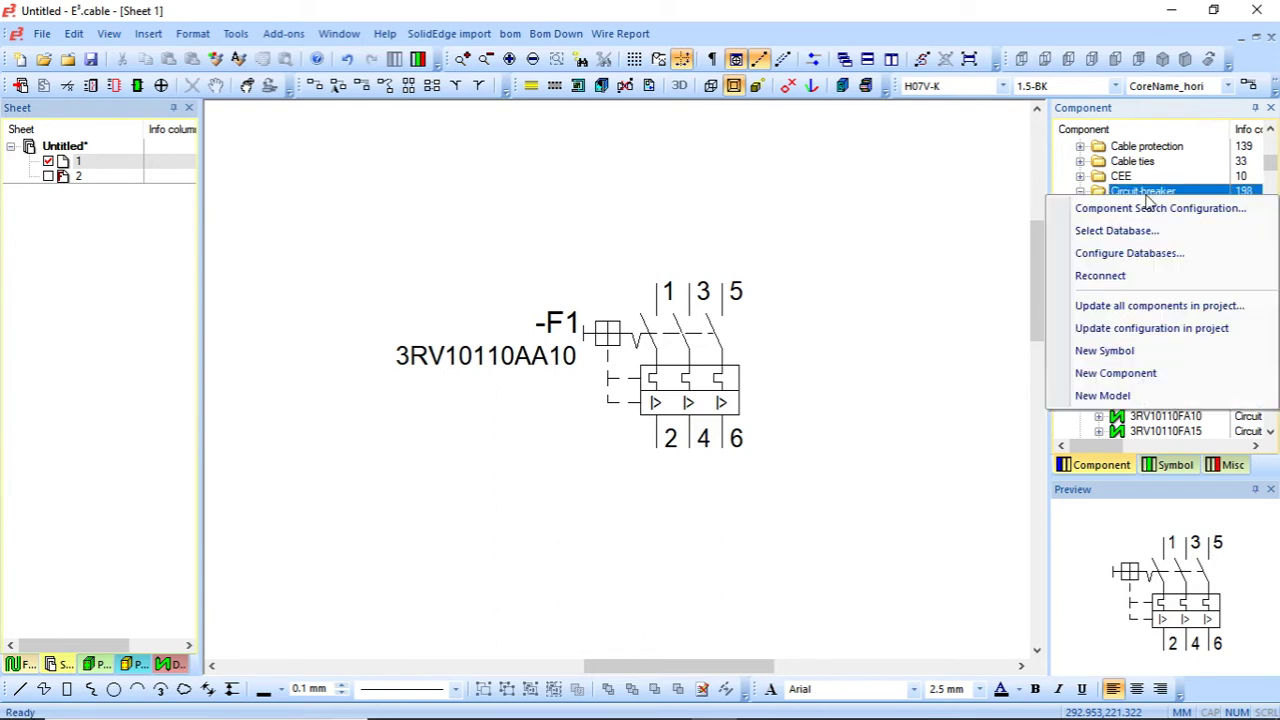
pyautogui.click(1150, 329)
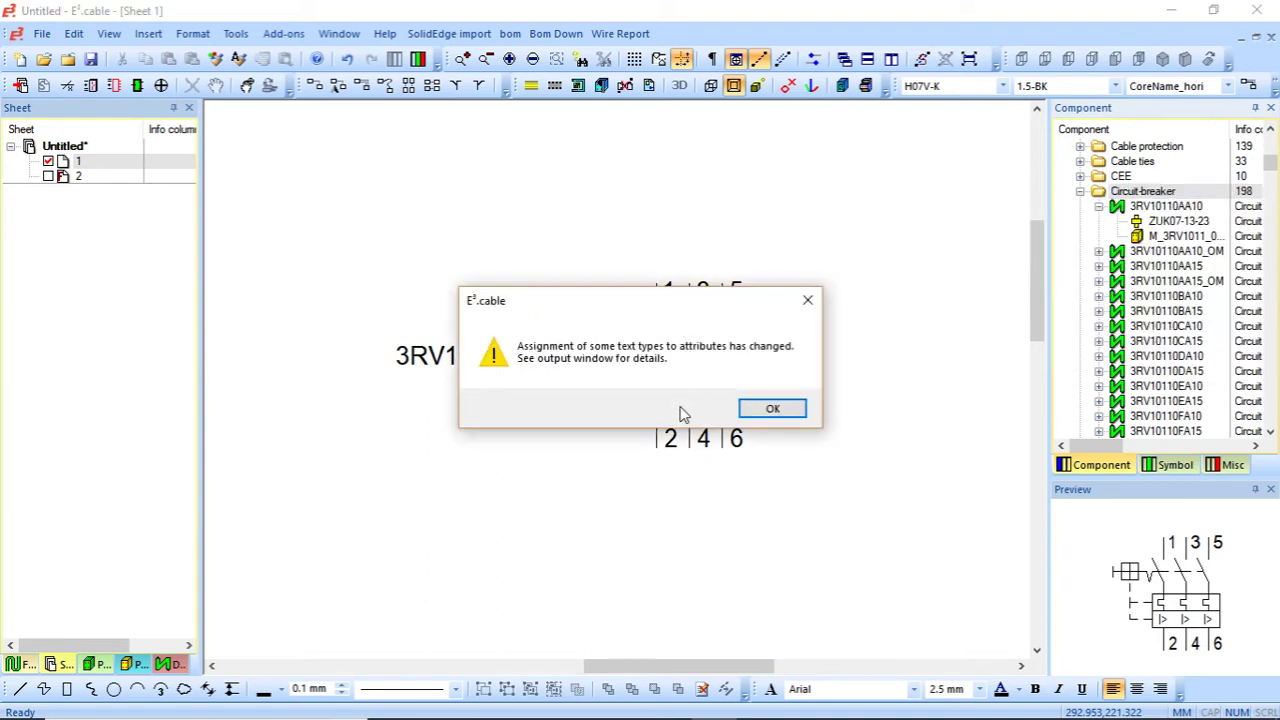
pyautogui.click(766, 410)
# - Reconnect the component database and update component 3RV10110AA10 in the project
pyautogui.rightClick(1140, 196)
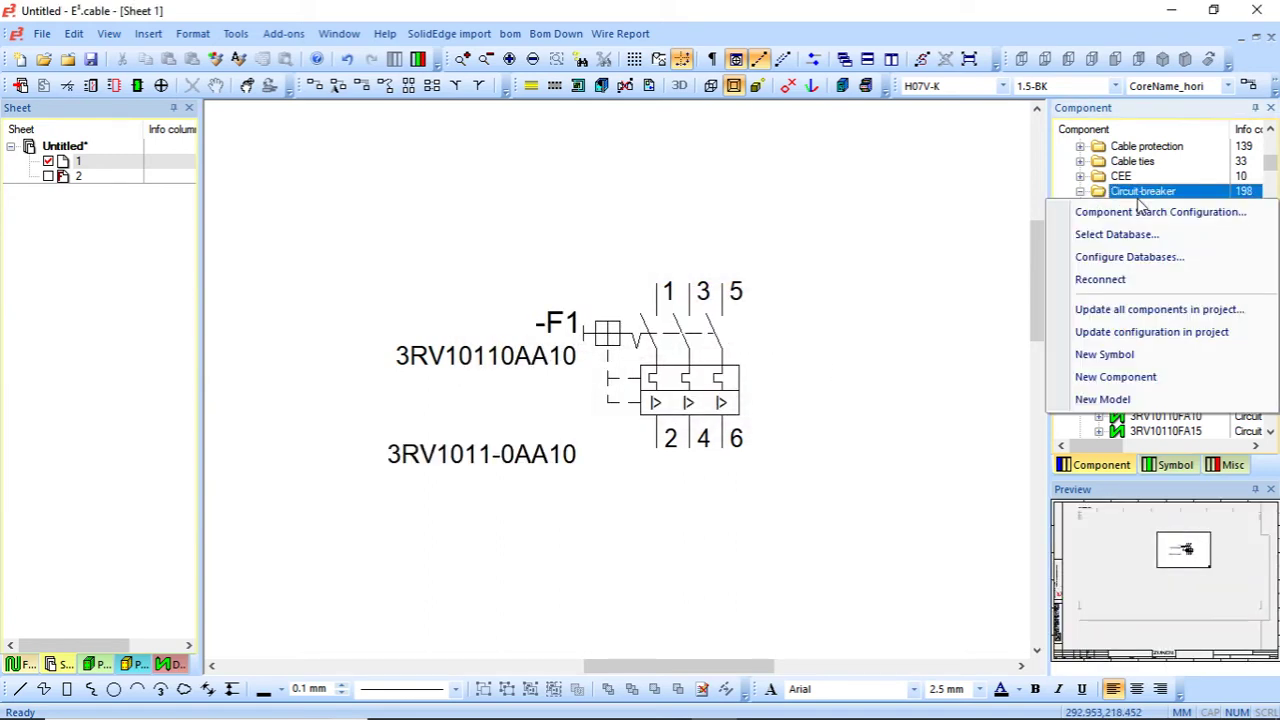
pyautogui.click(1163, 284)
pyautogui.rightClick(1184, 207)
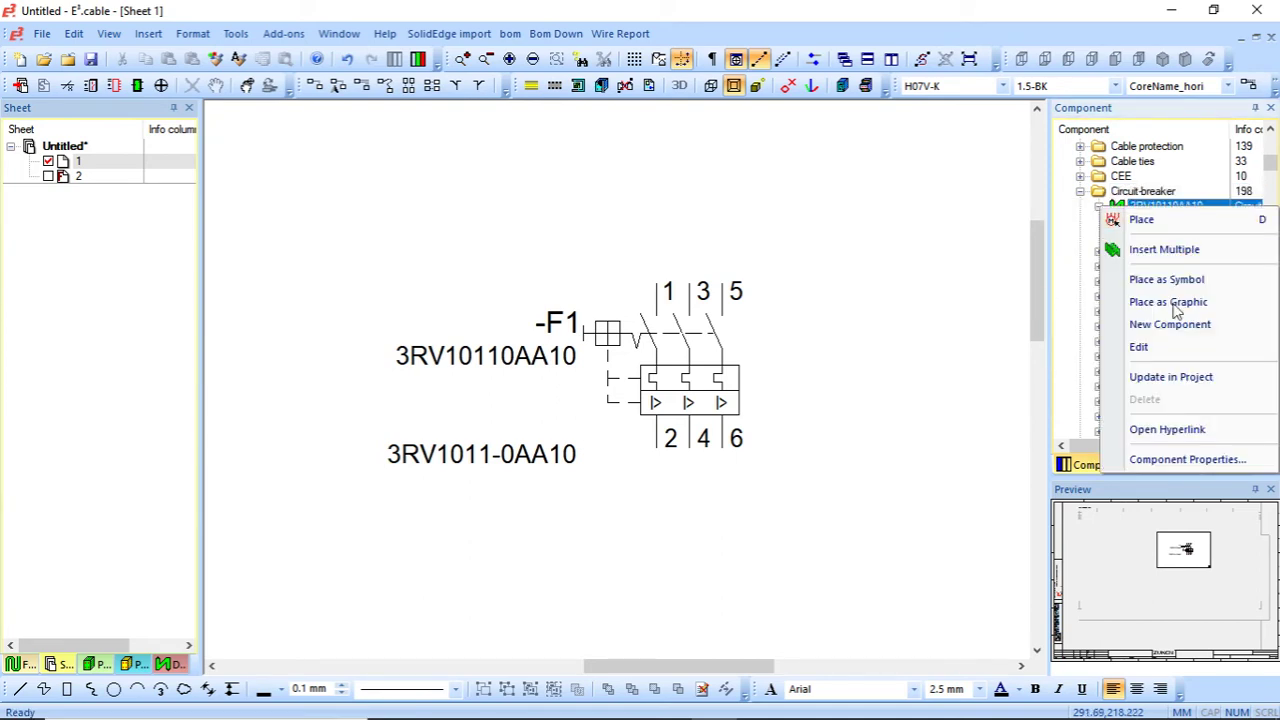
pyautogui.click(1178, 377)
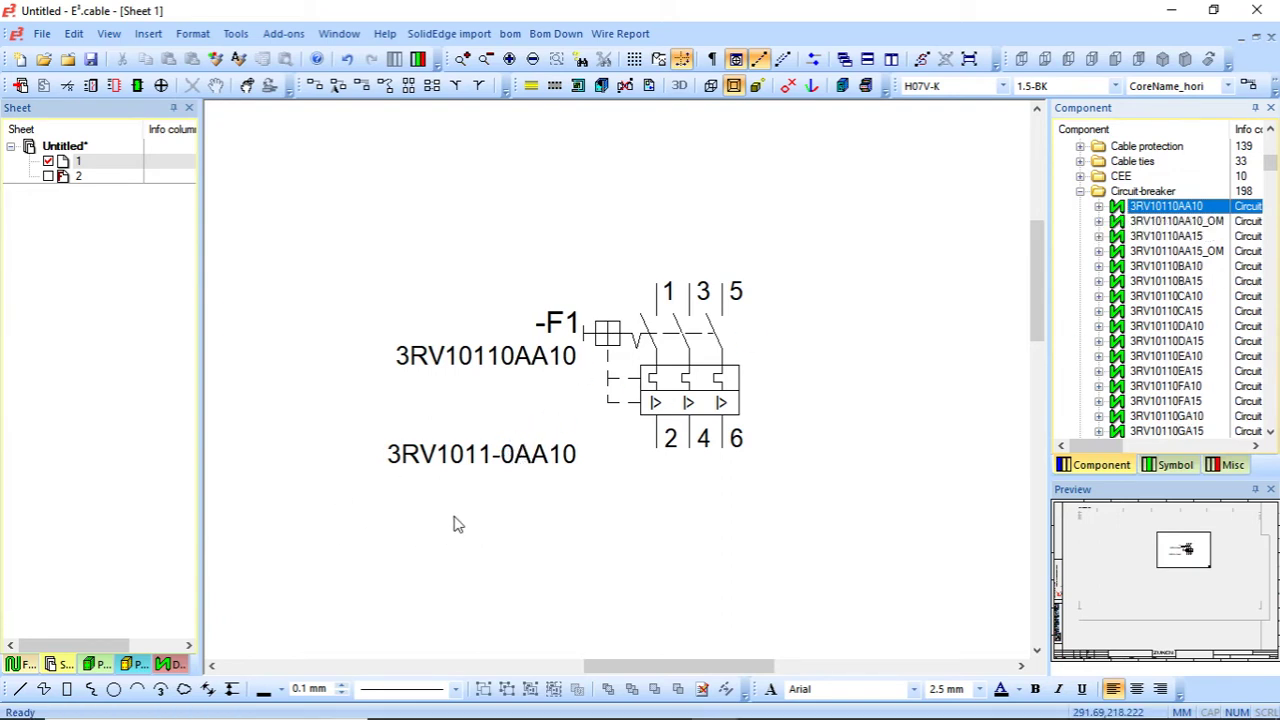
# - Check the level of the component code text below -F1 in its text properties
pyautogui.click(460, 357)
pyautogui.click(497, 458)
pyautogui.click(541, 551)
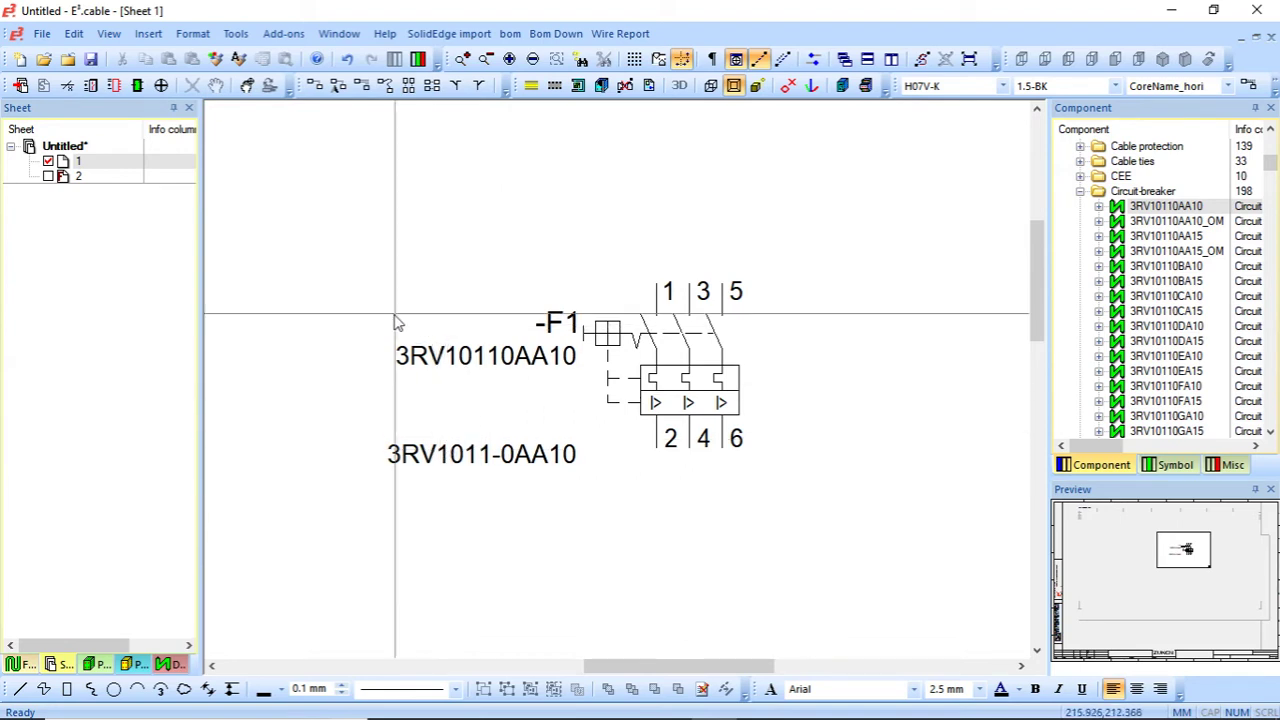
pyautogui.click(537, 352)
pyautogui.rightClick(537, 367)
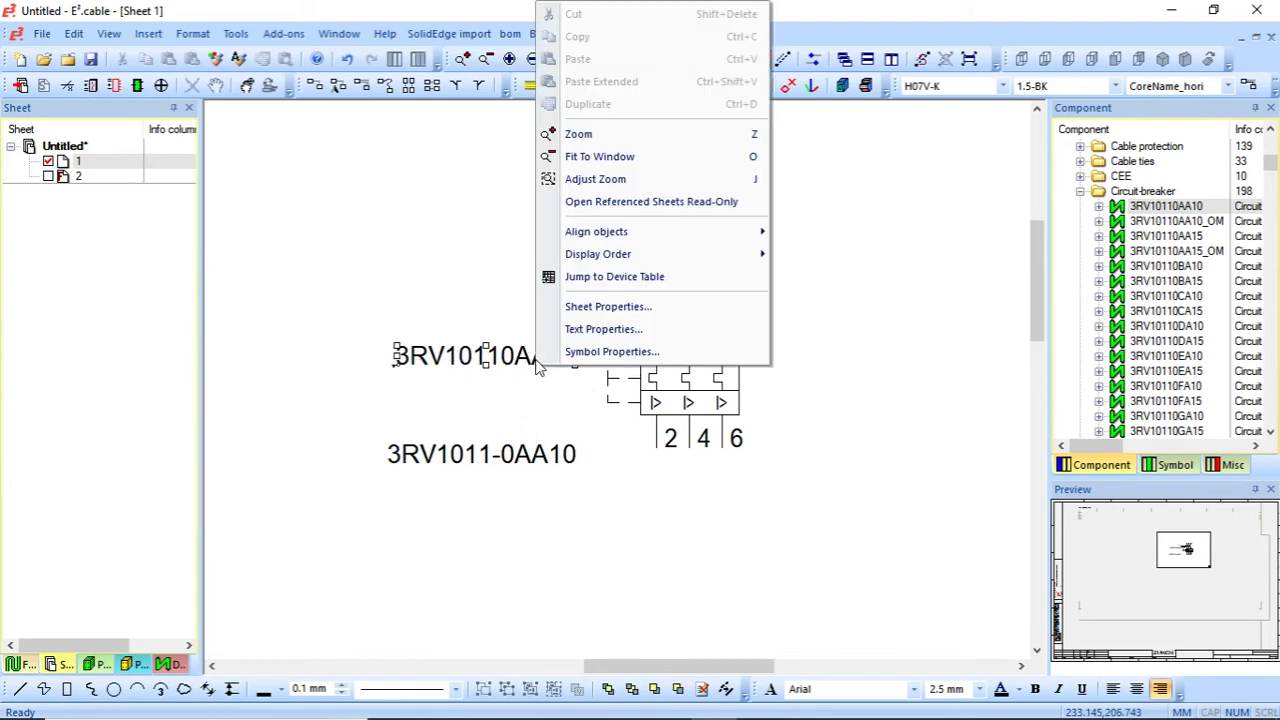
pyautogui.click(600, 329)
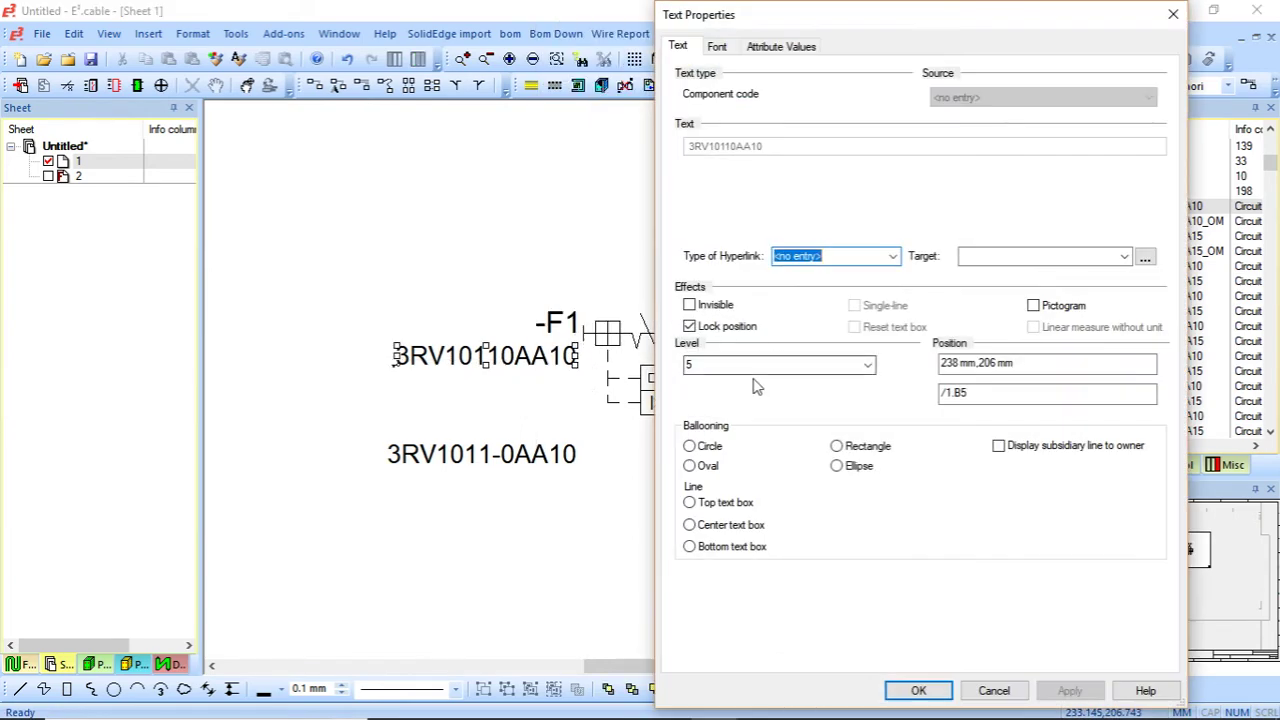
pyautogui.click(740, 364)
pyautogui.doubleClick(866, 364)
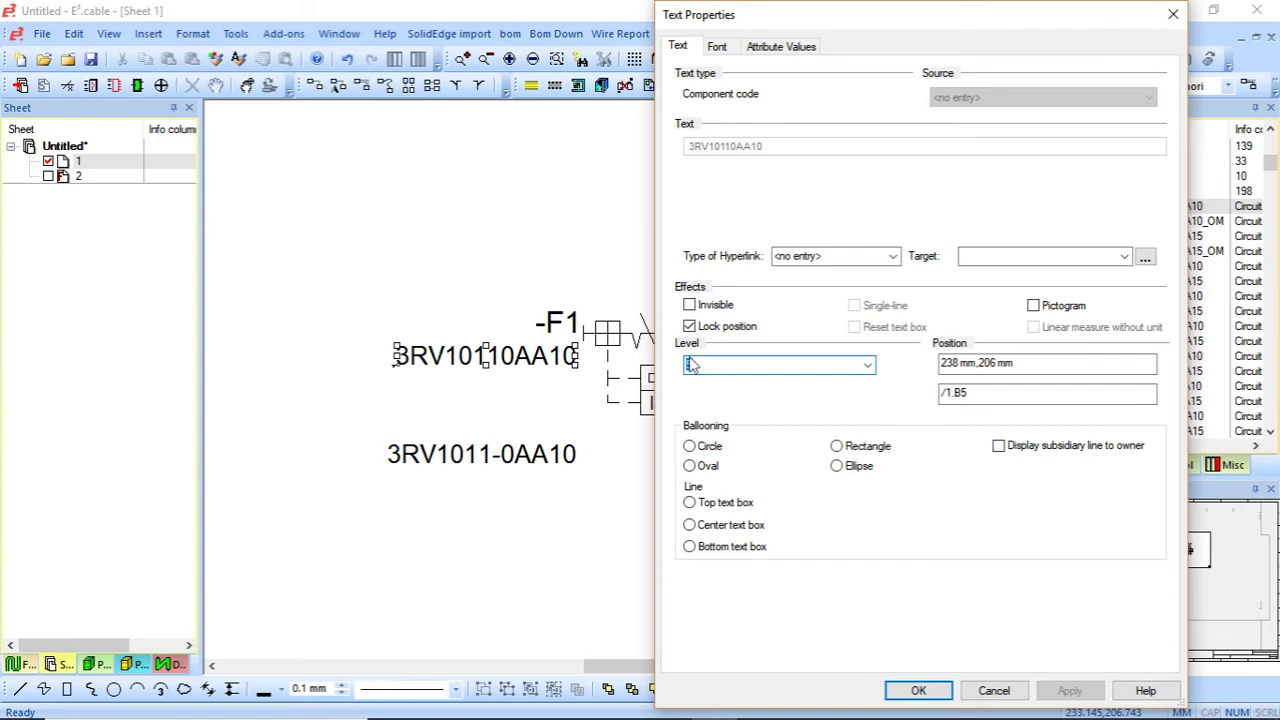
pyautogui.click(1173, 14)
# - Set the level of the Article number text 3RV1011-0AA10 to 8 in its text properties
pyautogui.click(560, 457)
pyautogui.rightClick(565, 460)
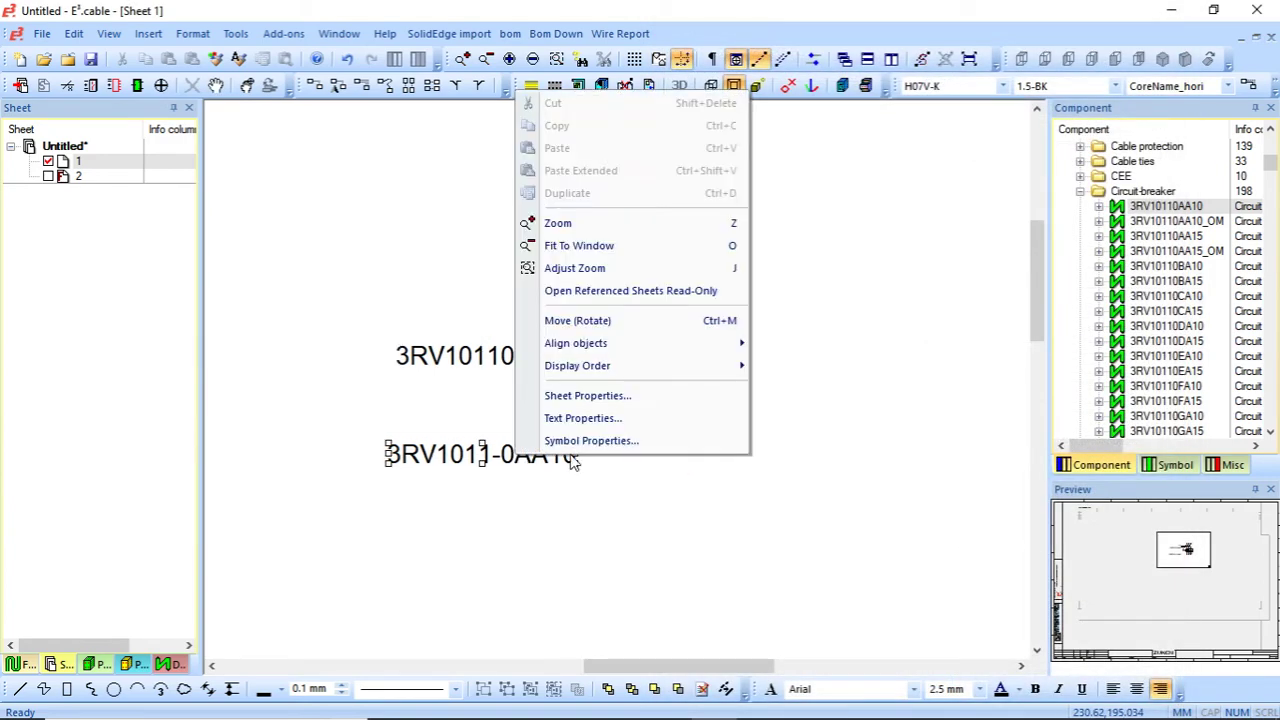
pyautogui.click(551, 418)
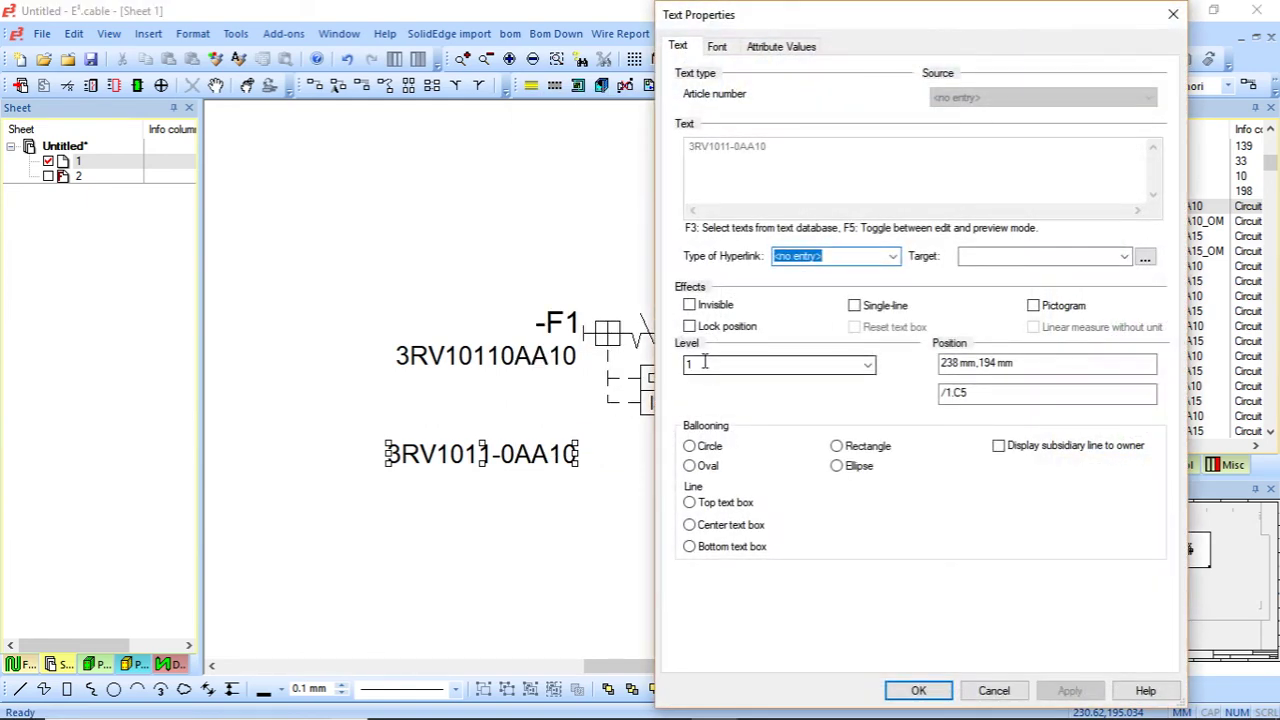
pyautogui.click(704, 363)
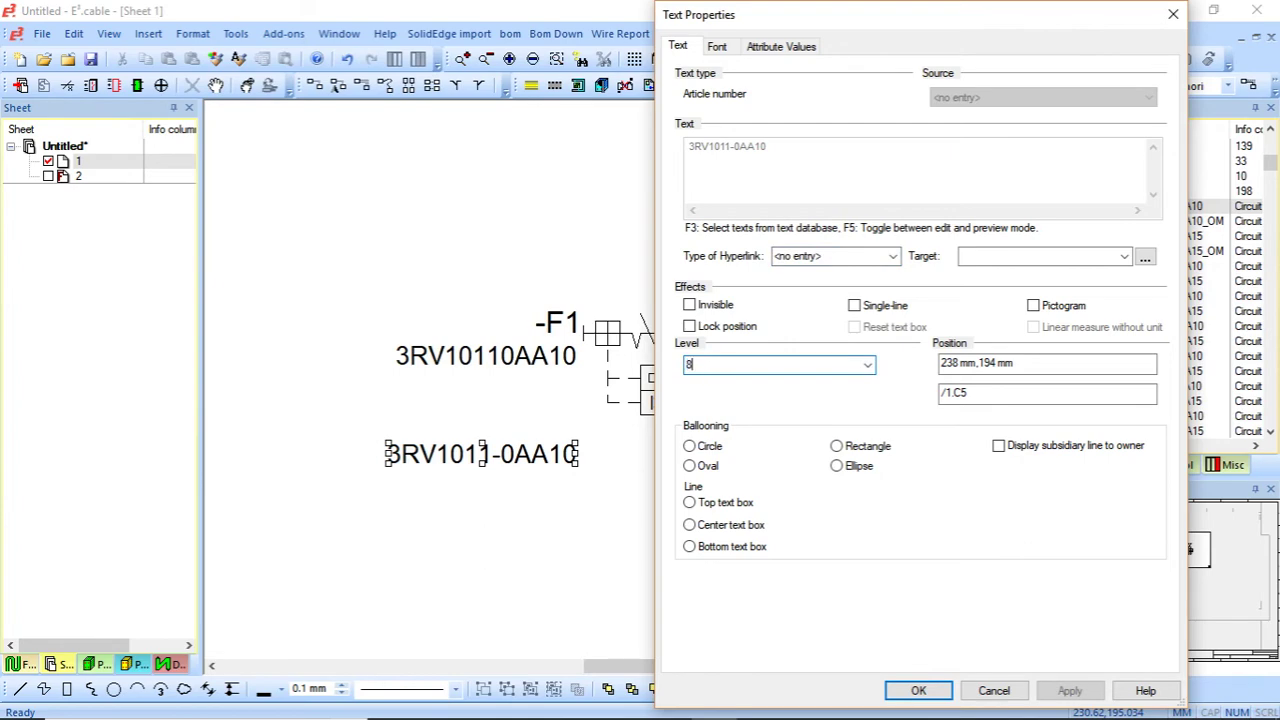
pyautogui.press('Tab')
pyautogui.click(918, 690)
pyautogui.click(779, 628)
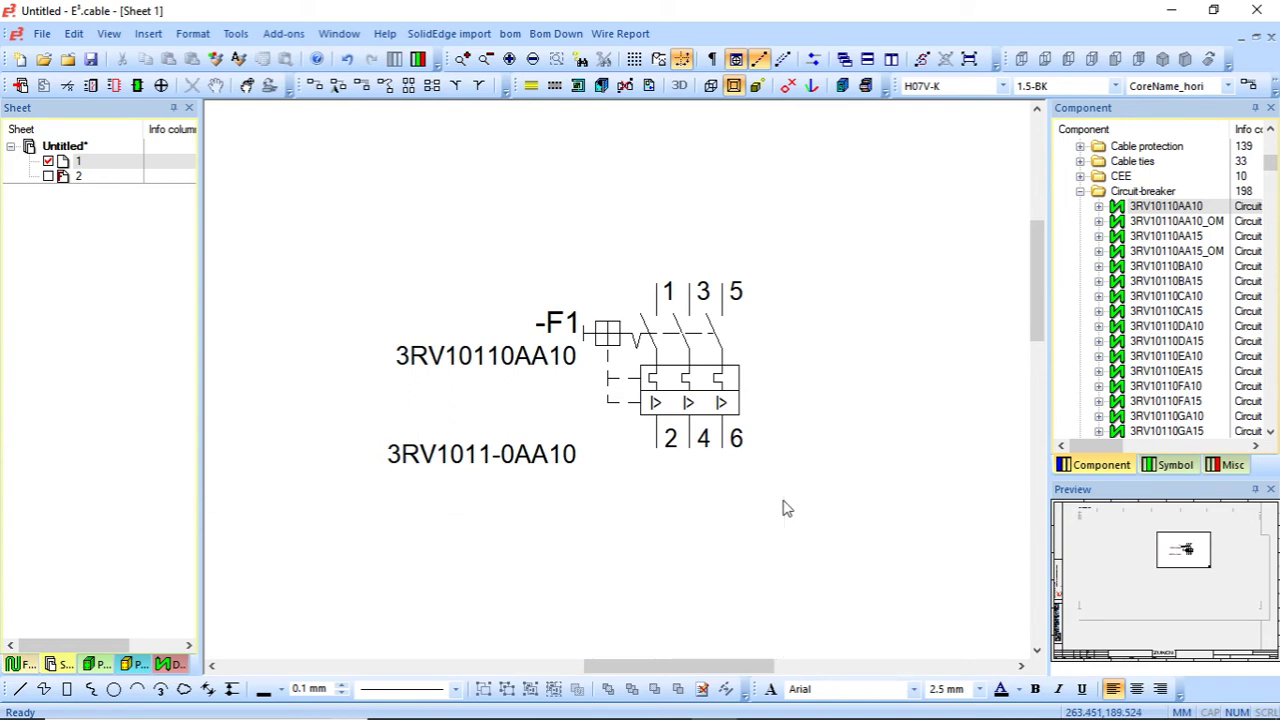
# - Open the level visibility settings and name level 8 "Article number"
pyautogui.click(235, 33)
pyautogui.moveTo(213, 35)
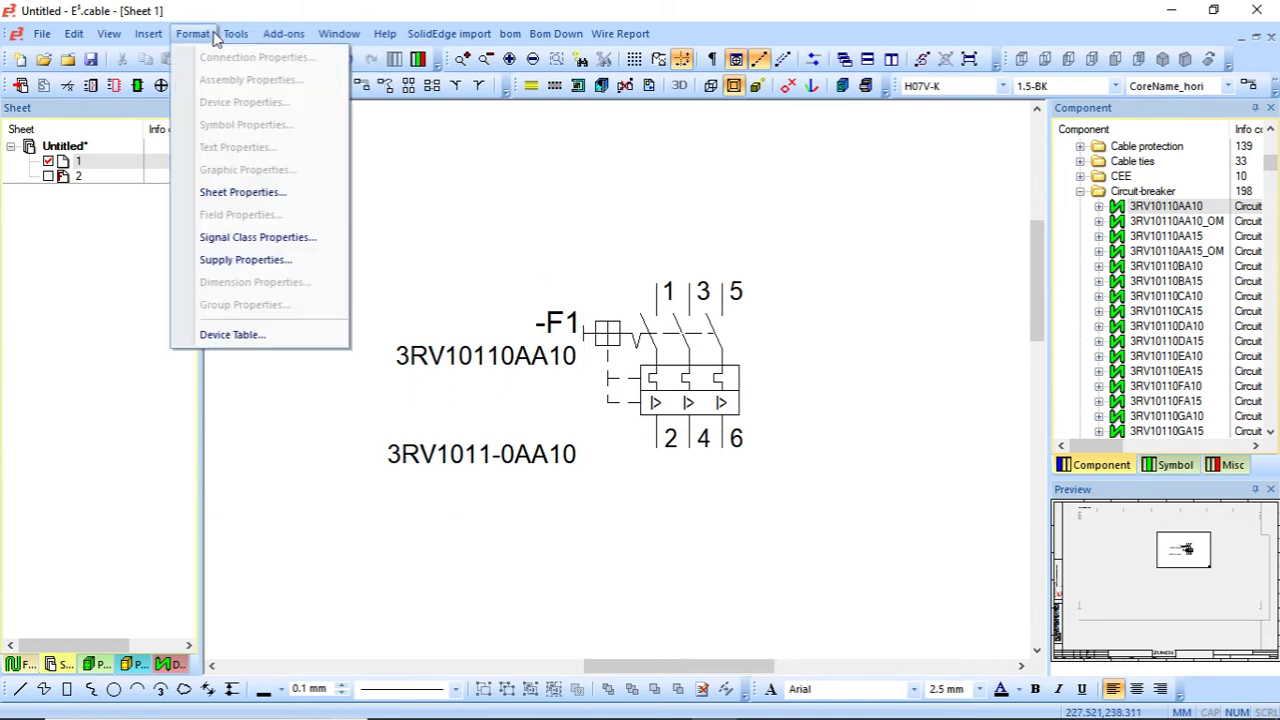
pyautogui.click(148, 36)
pyautogui.click(107, 36)
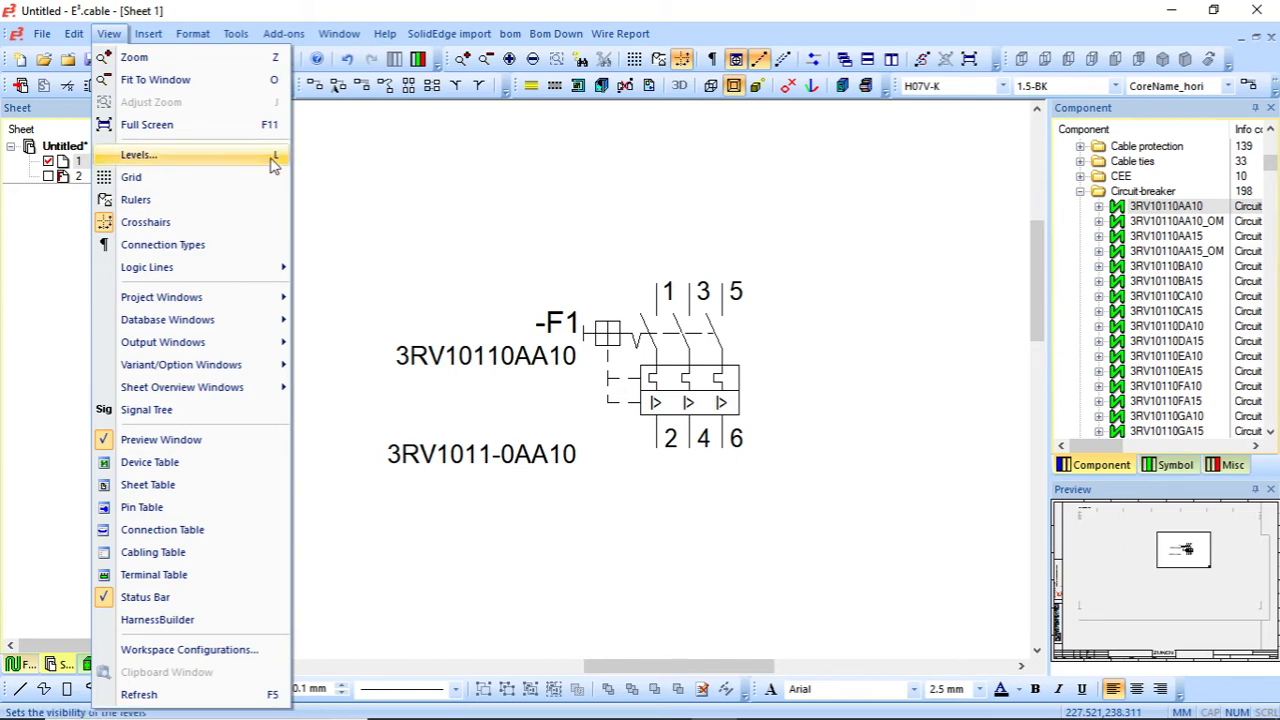
pyautogui.click(520, 217)
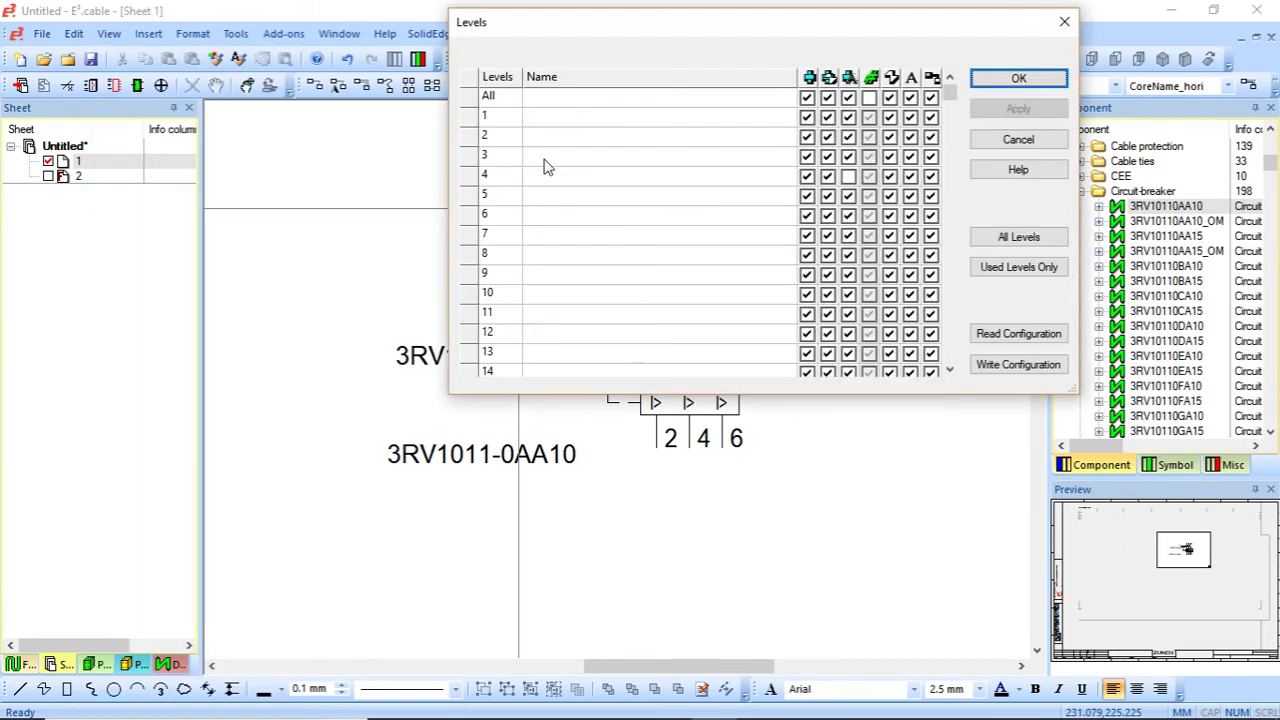
pyautogui.moveTo(650, 12); pyautogui.dragTo(462, 82)
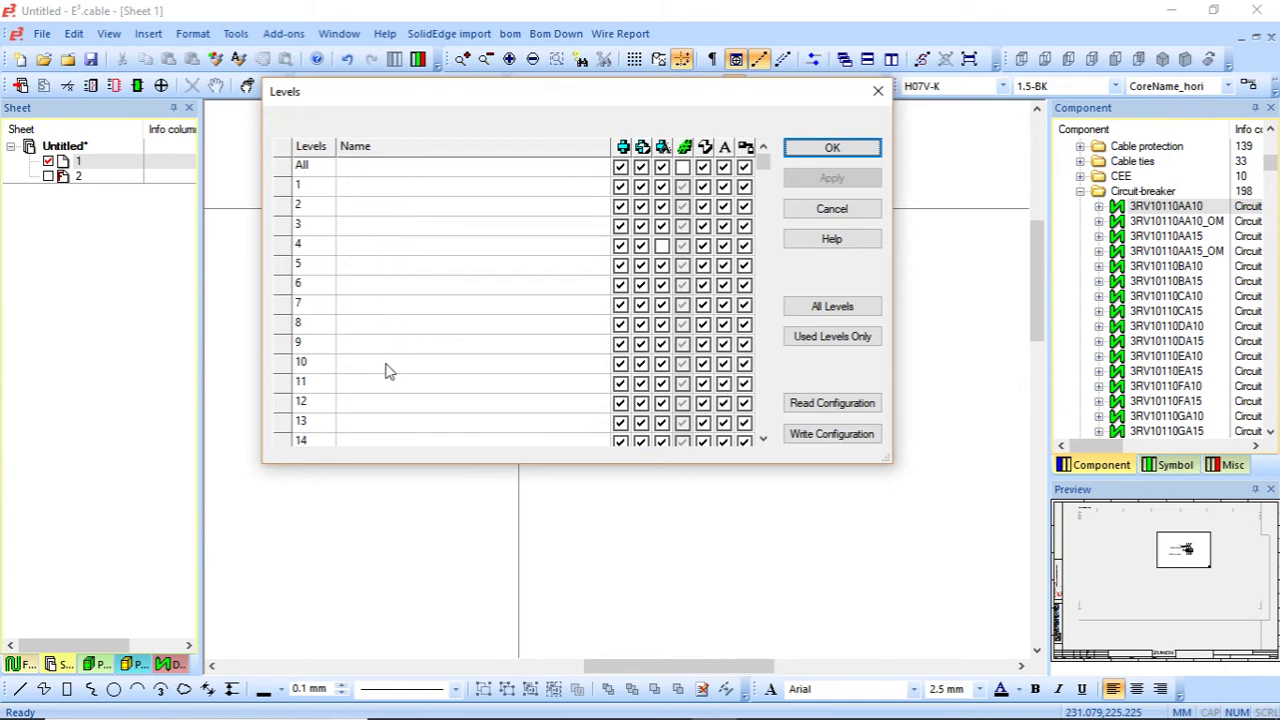
pyautogui.click(341, 265)
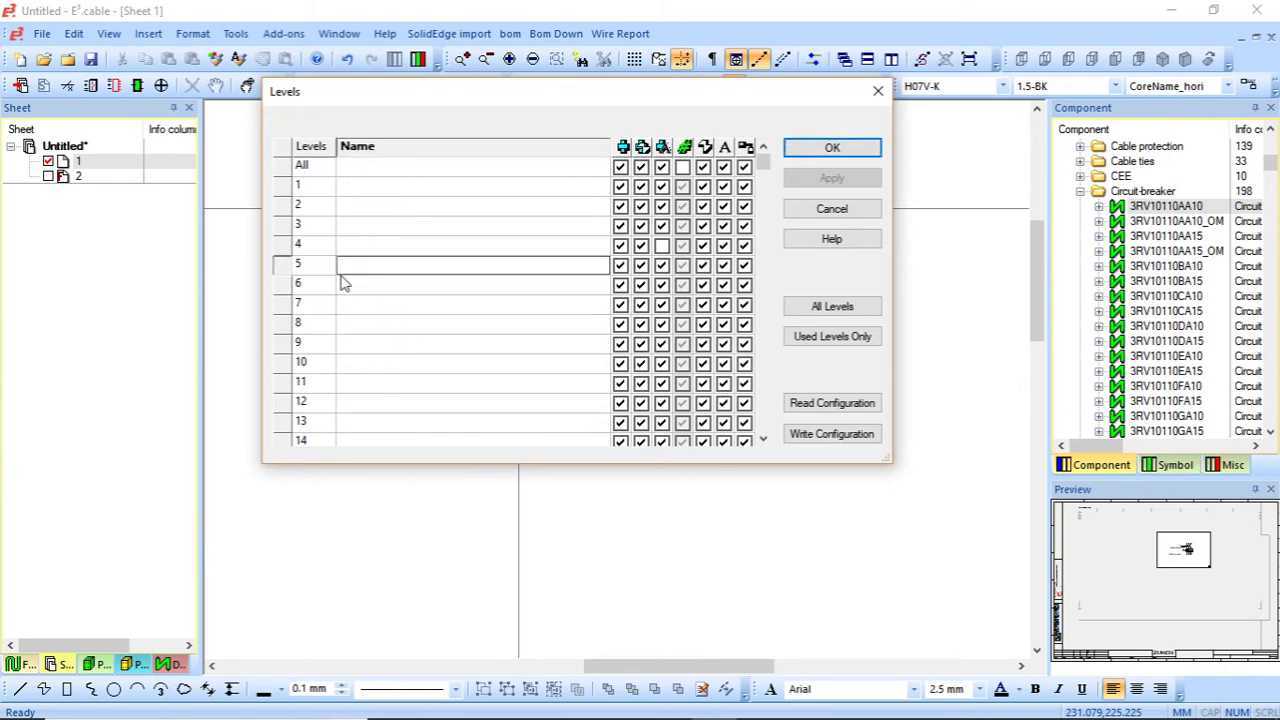
pyautogui.click(347, 331)
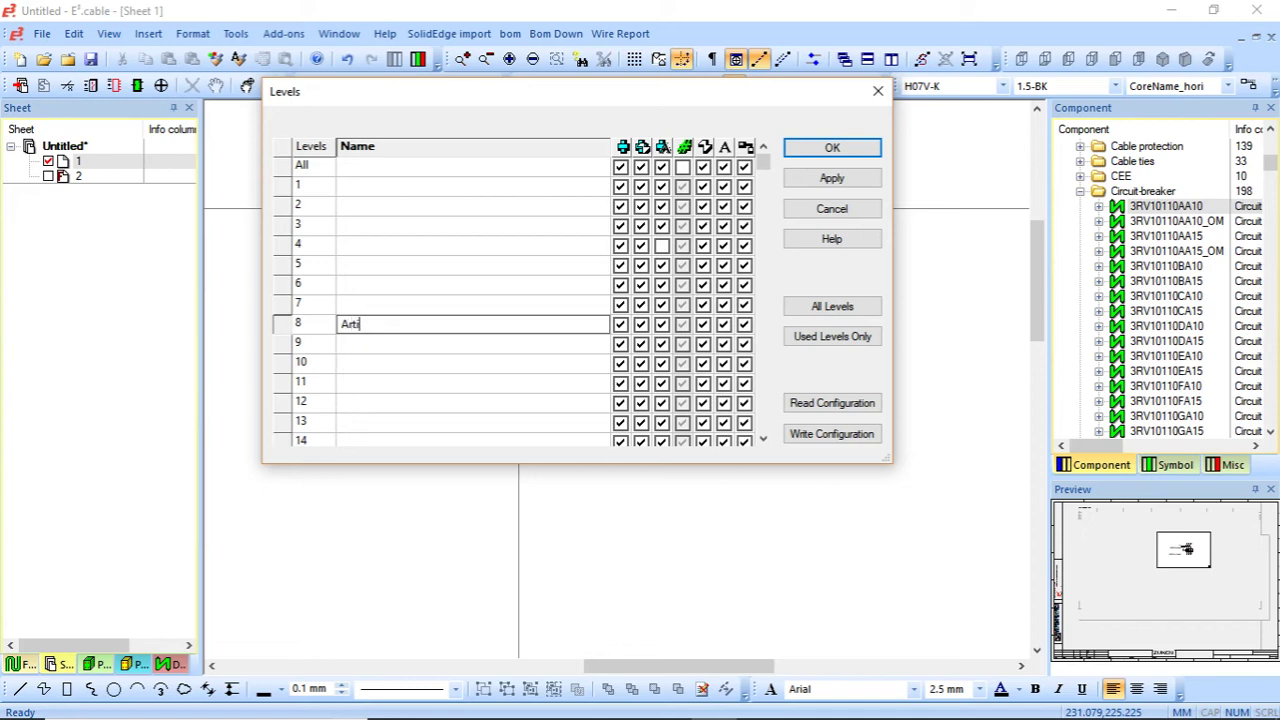
pyautogui.write('Article number')
pyautogui.press('Return')
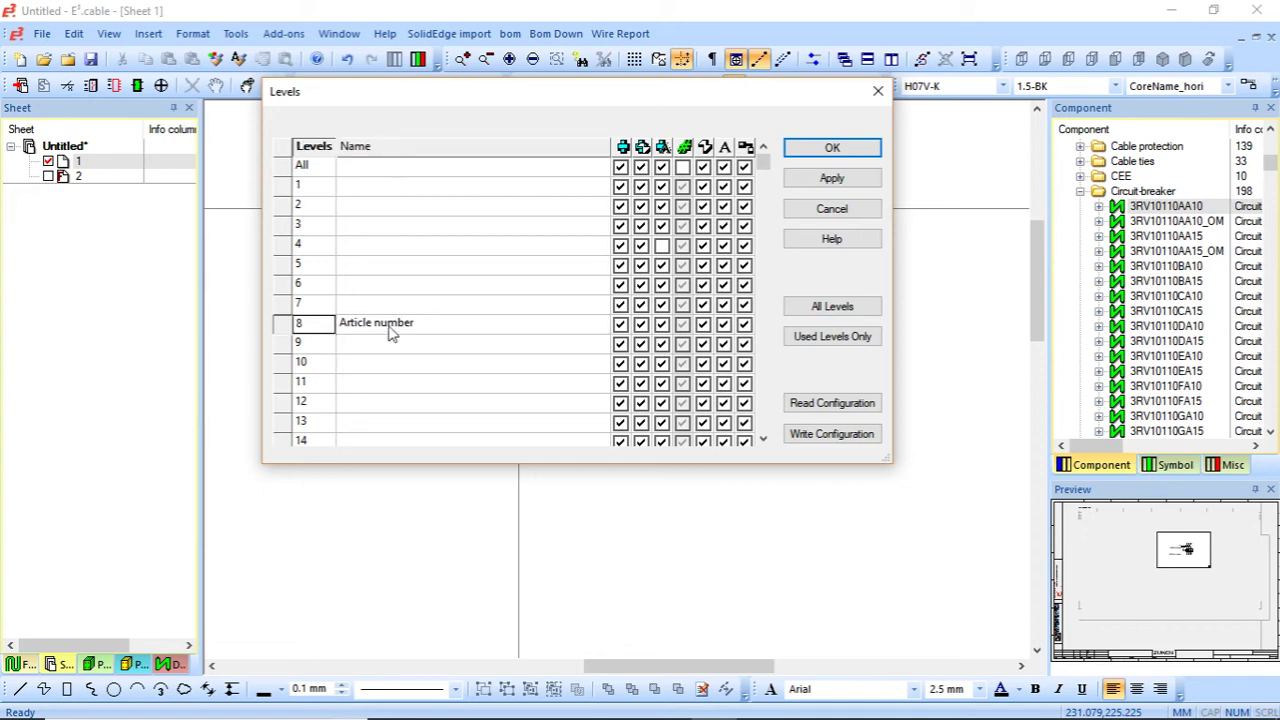
# - Name level 5 "Component name" and apply the level settings
pyautogui.click(391, 266)
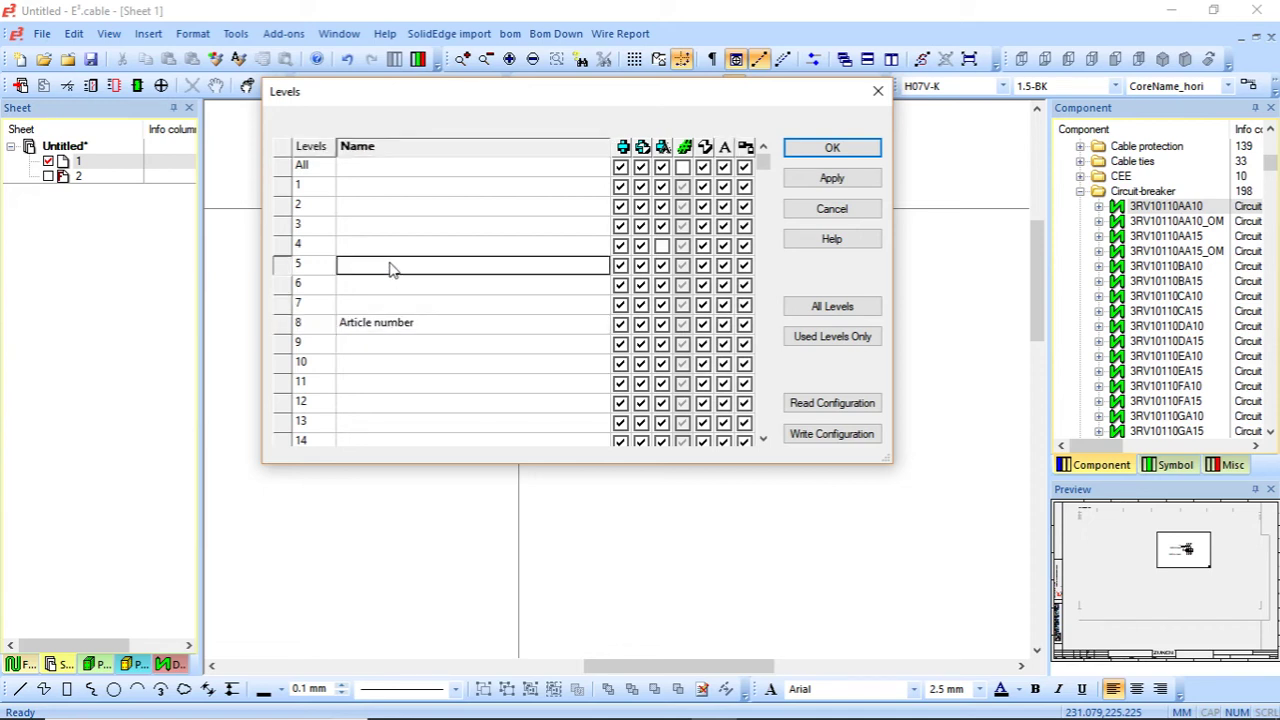
pyautogui.write('Component name')
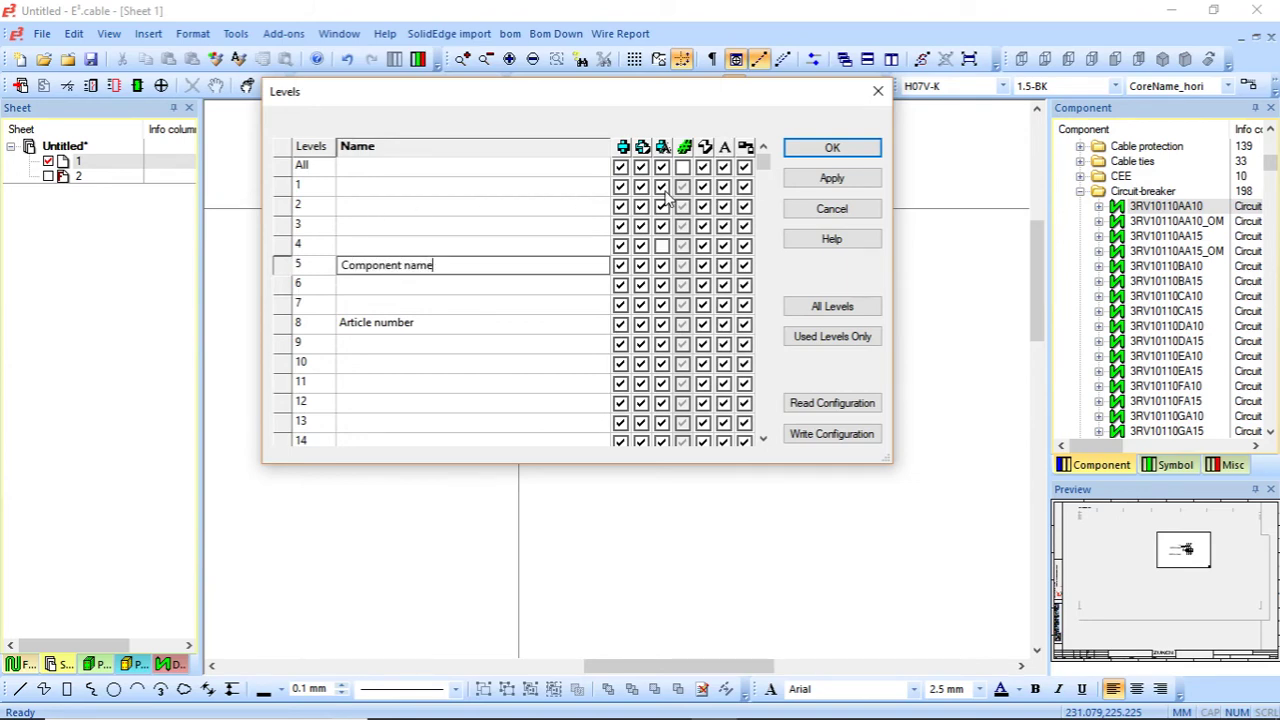
pyautogui.click(832, 178)
# - Hide the symbol texts on level 5, apply, and show them again, keeping the drawing in view
pyautogui.moveTo(720, 98)
pyautogui.mouseDown()
pyautogui.moveTo(340, 185)
pyautogui.moveTo(951, 194)
pyautogui.moveTo(1123, 120)
pyautogui.moveTo(1075, 103)
pyautogui.mouseUp()
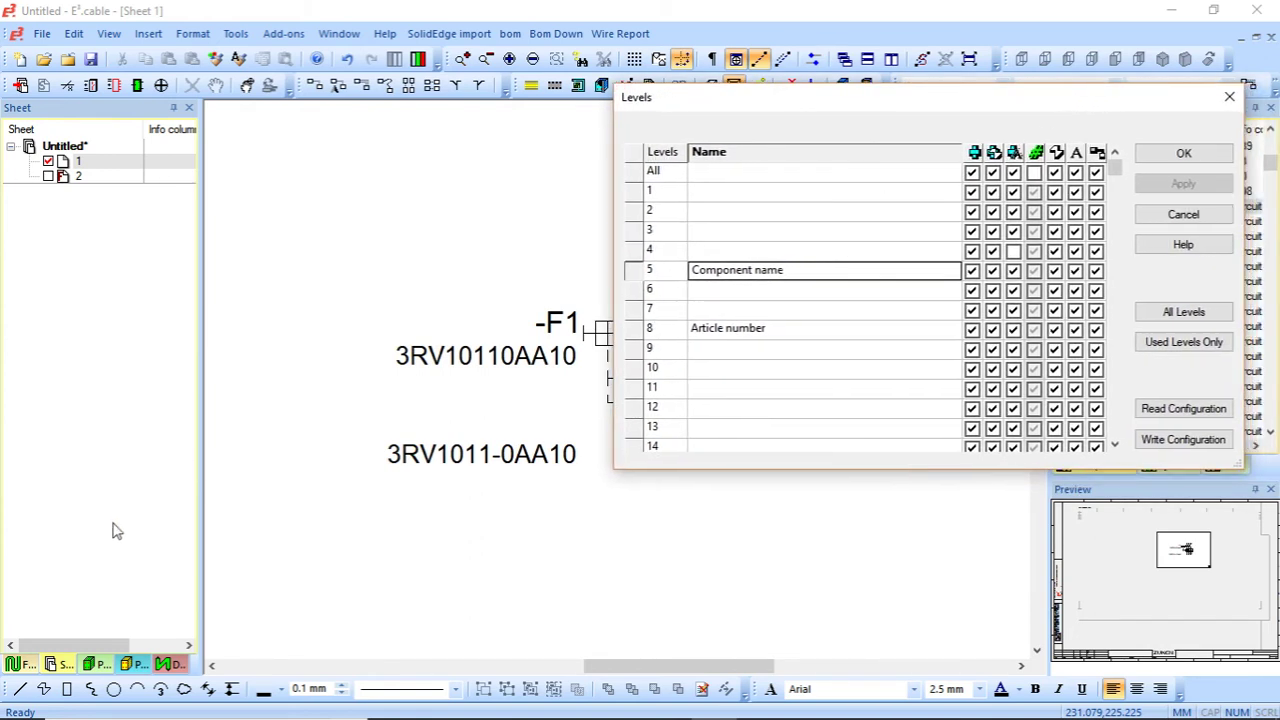
pyautogui.click(1013, 272)
pyautogui.click(1165, 186)
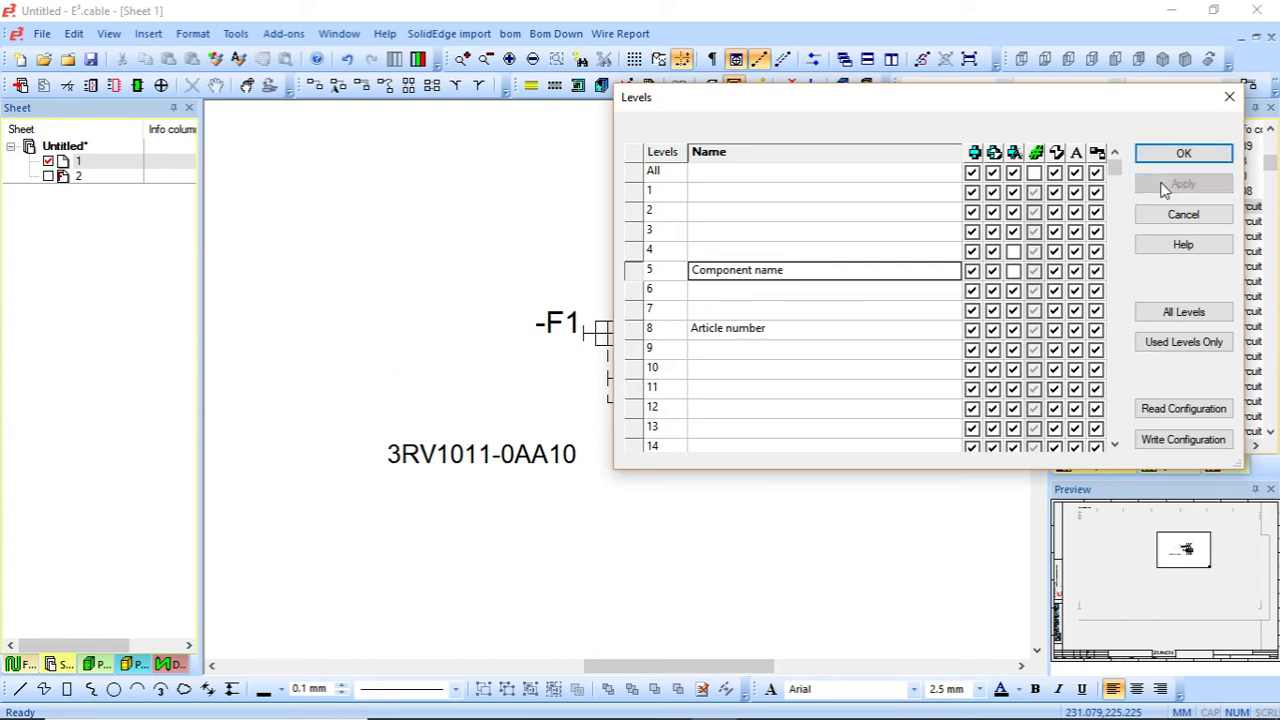
pyautogui.click(1013, 271)
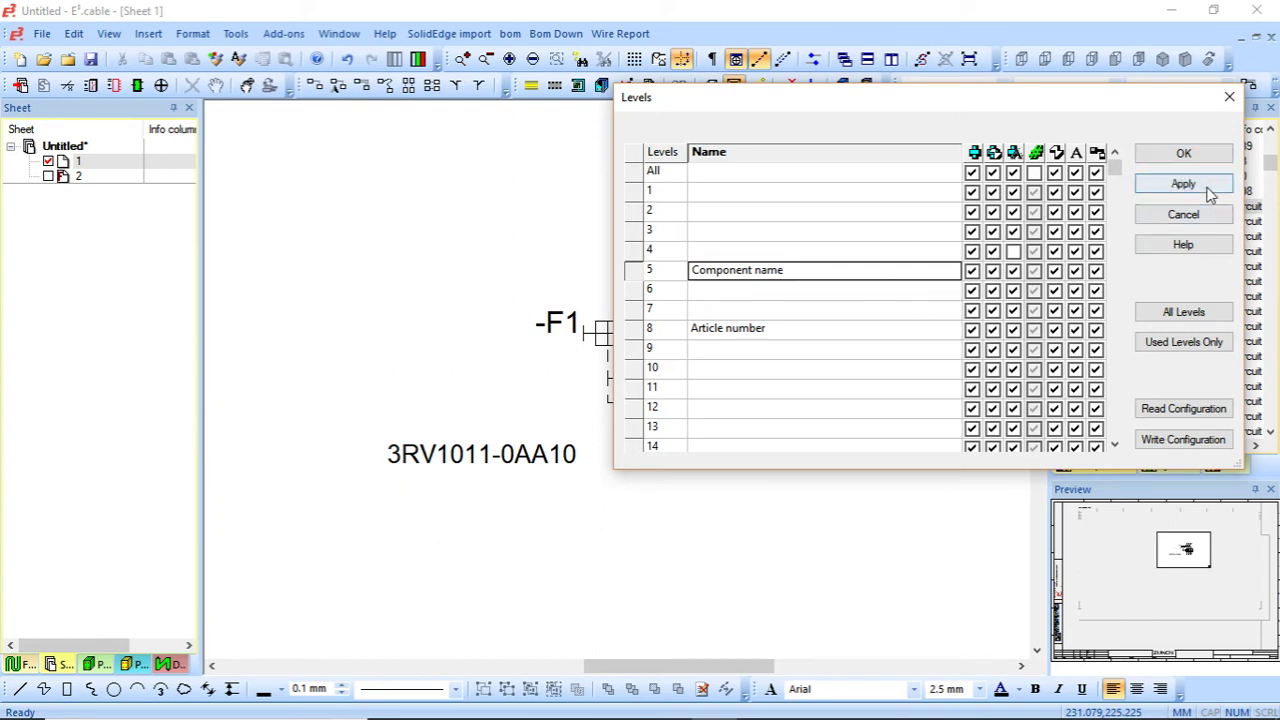
pyautogui.click(1200, 186)
# - Hide the symbol texts on level 8, apply, and show them again
pyautogui.click(1013, 329)
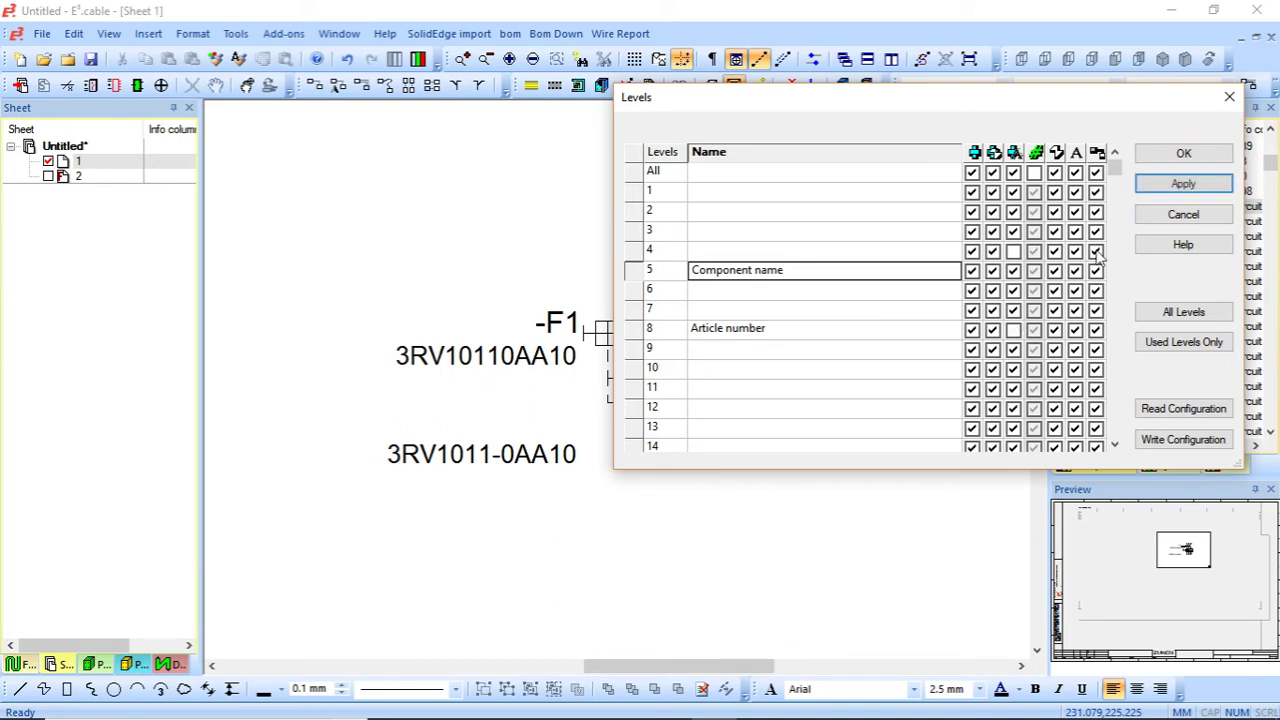
pyautogui.click(1140, 186)
pyautogui.click(1013, 329)
pyautogui.click(1165, 186)
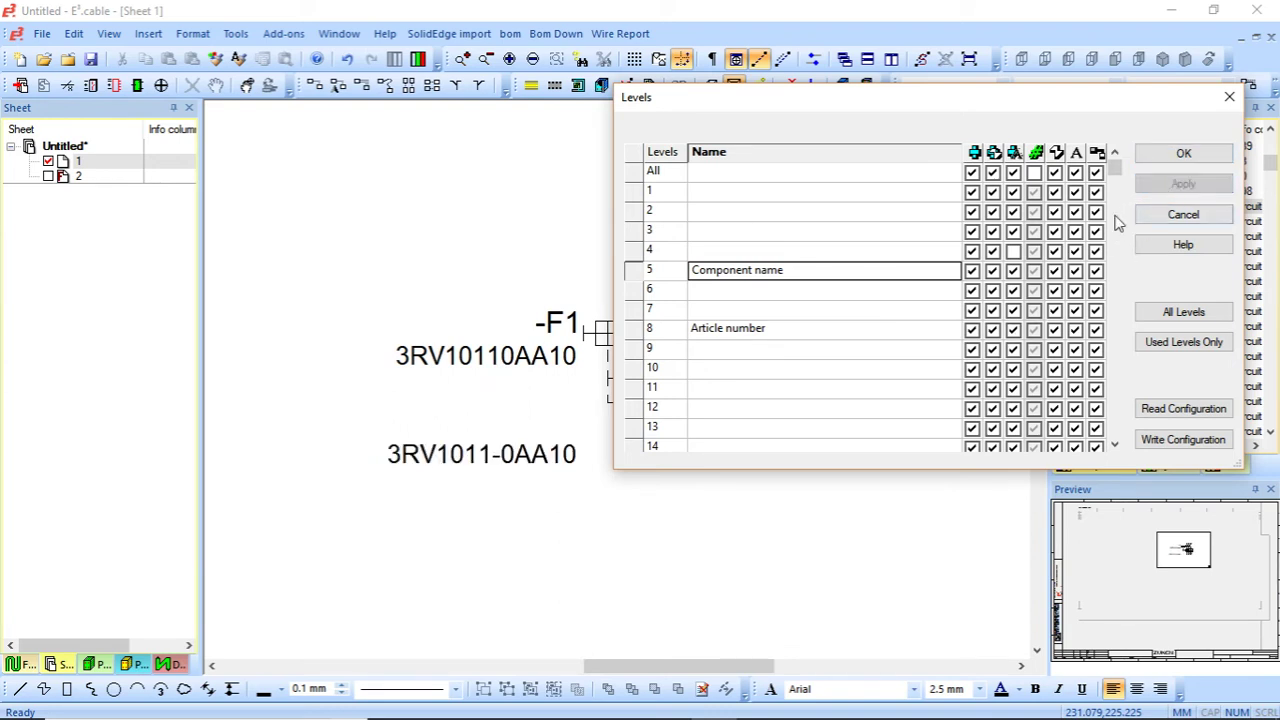
# - Extend the level names to "Article number (Production)" for level 8 and "Component name (customer)" for level 5
pyautogui.click(790, 331)
pyautogui.click(788, 337)
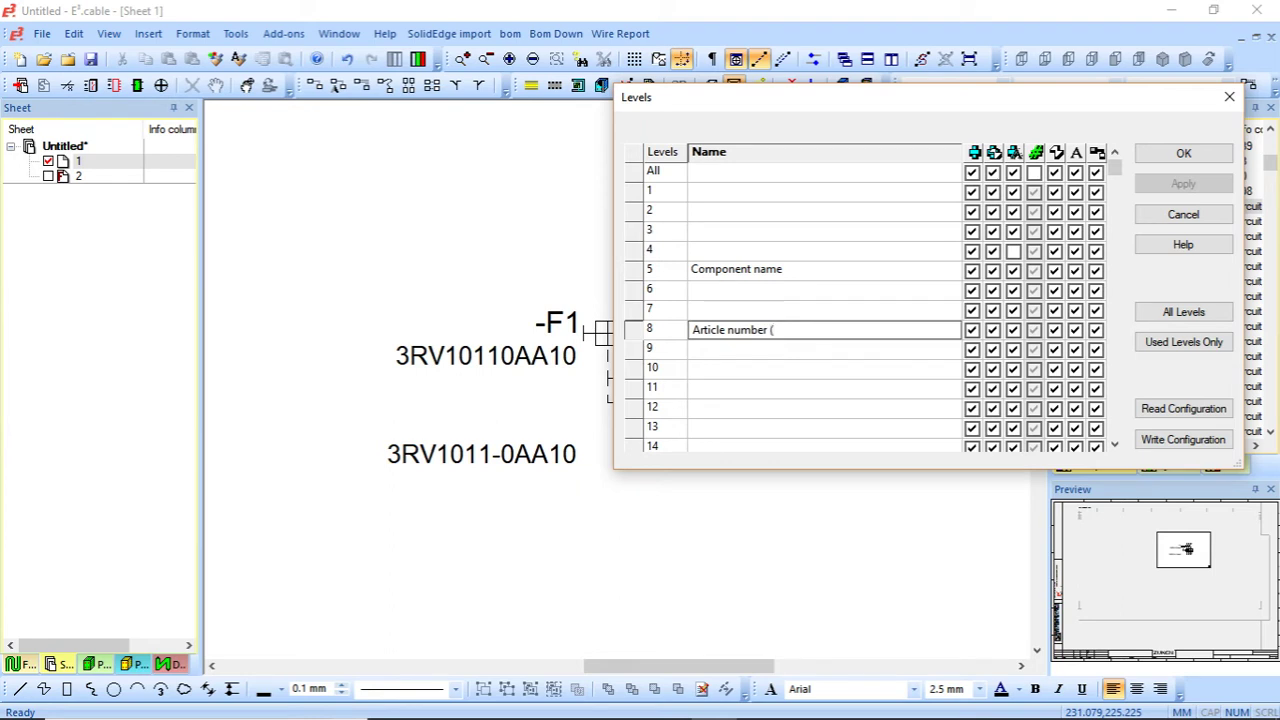
pyautogui.write('(Production)')
pyautogui.doubleClick(856, 271)
pyautogui.write('(customer')
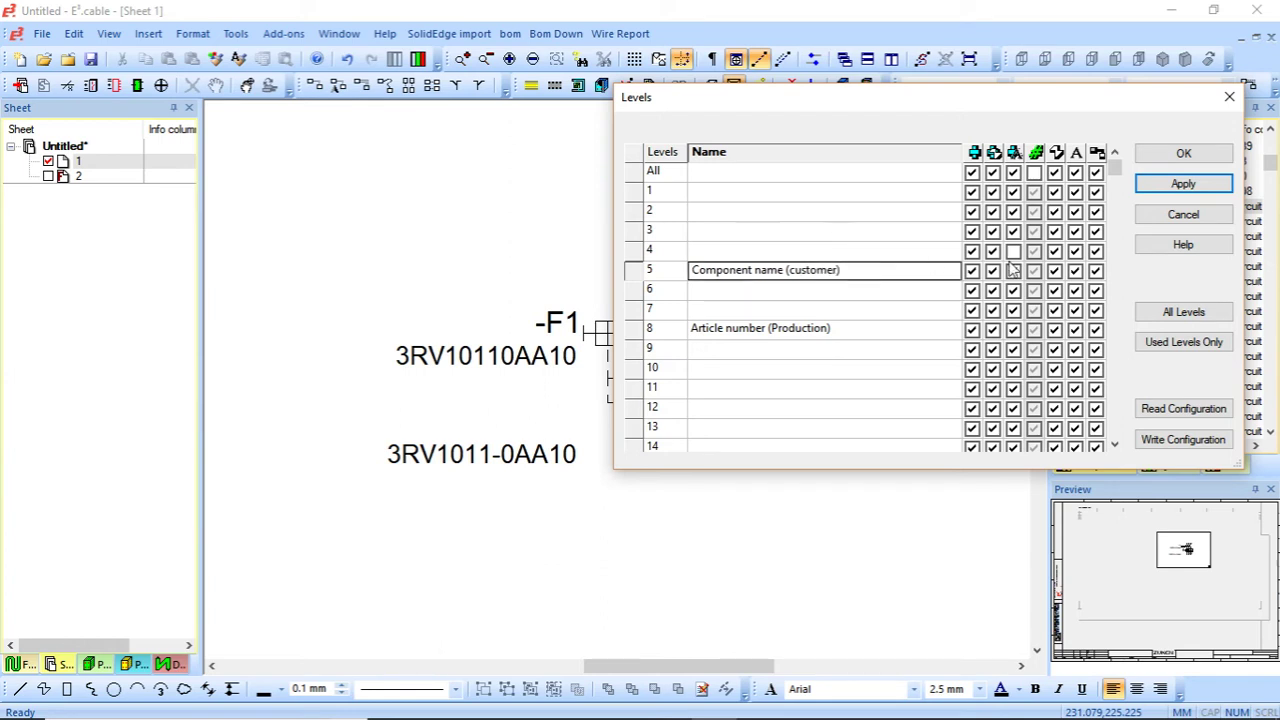
# - Turn off symbol text visibility for the Article number (Production) level and apply it
pyautogui.doubleClick(912, 338)
pyautogui.click(1013, 330)
pyautogui.click(1190, 184)
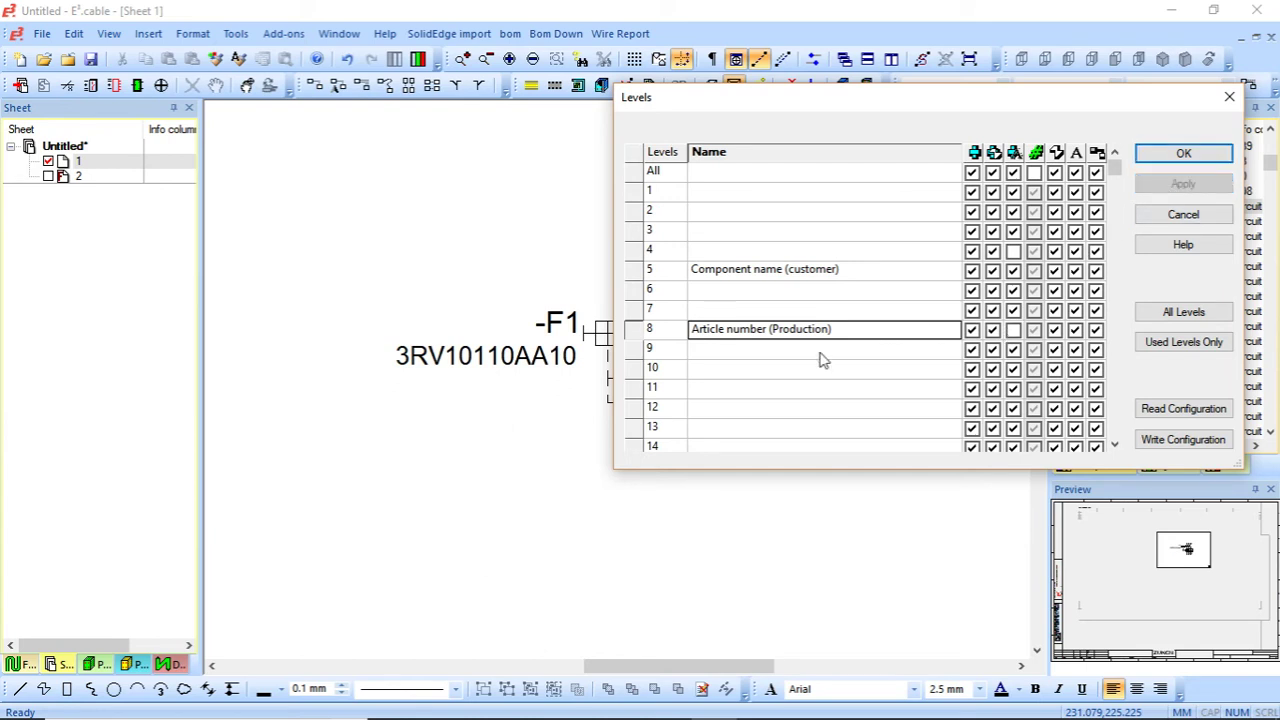
# - Show the level 8 symbol texts, hide the level 5 ones, apply, and restore level 5 visibility
pyautogui.click(886, 271)
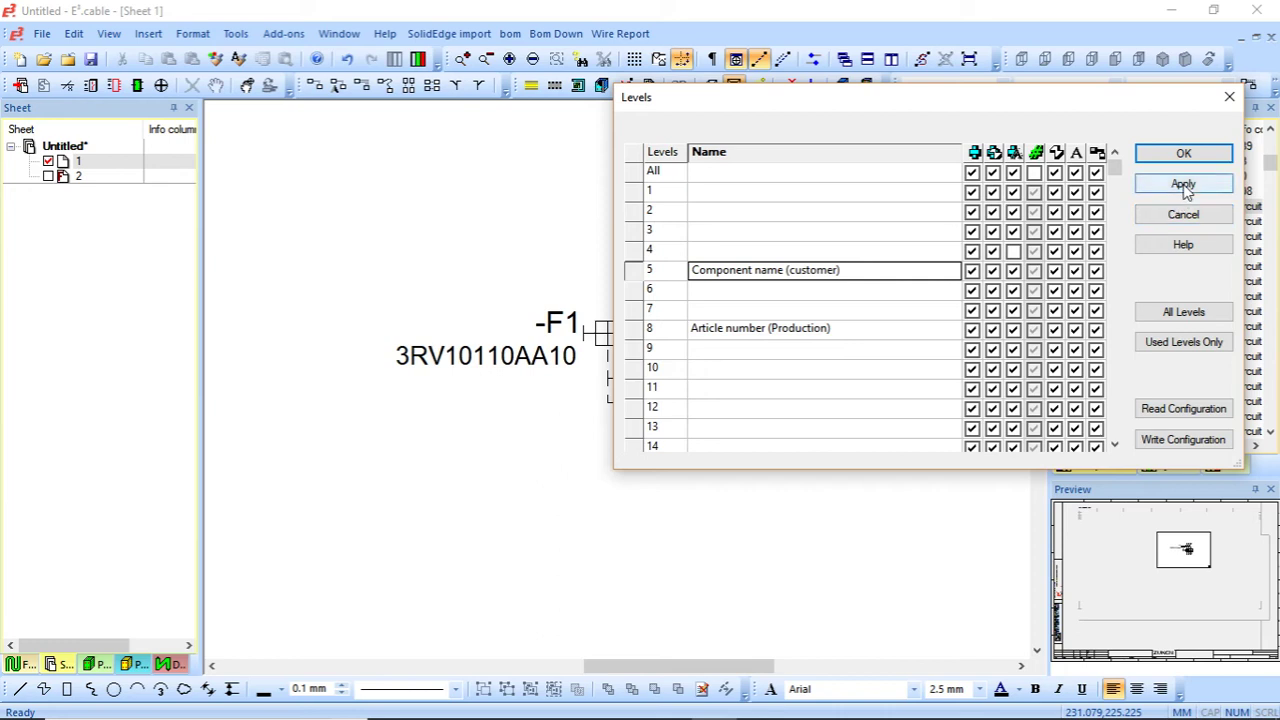
pyautogui.click(1013, 270)
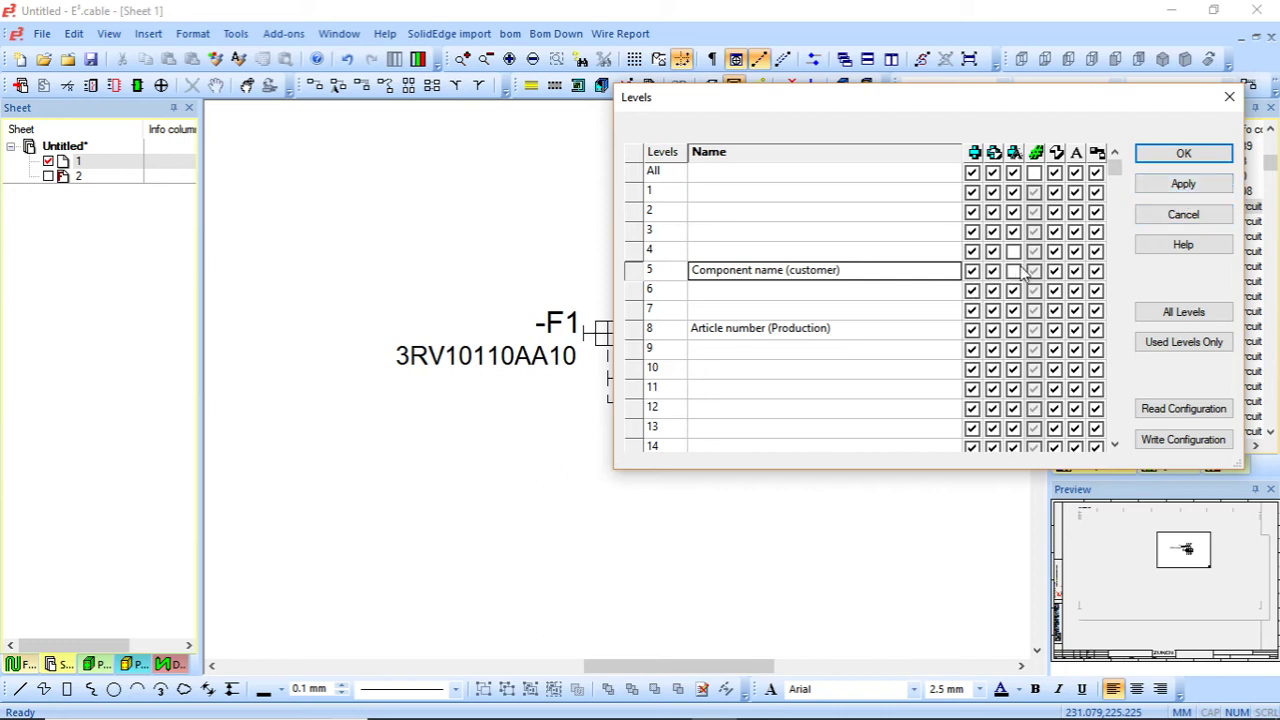
pyautogui.click(1160, 187)
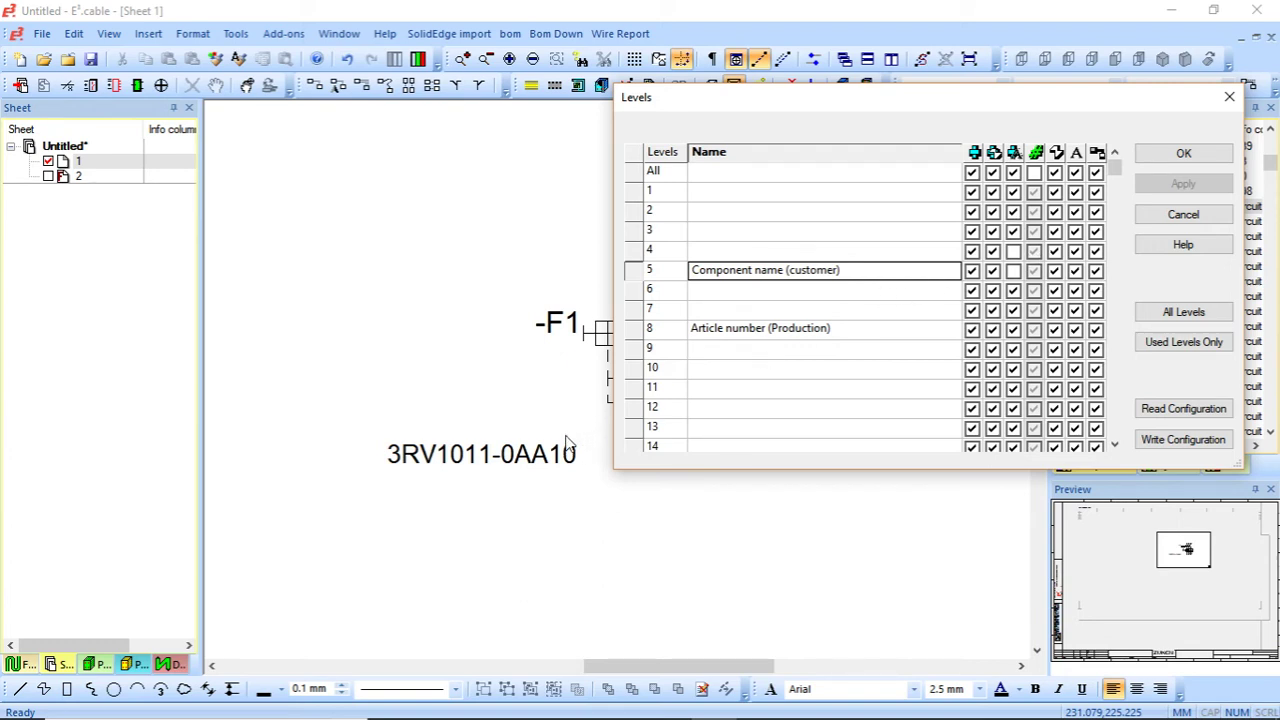
pyautogui.click(1013, 270)
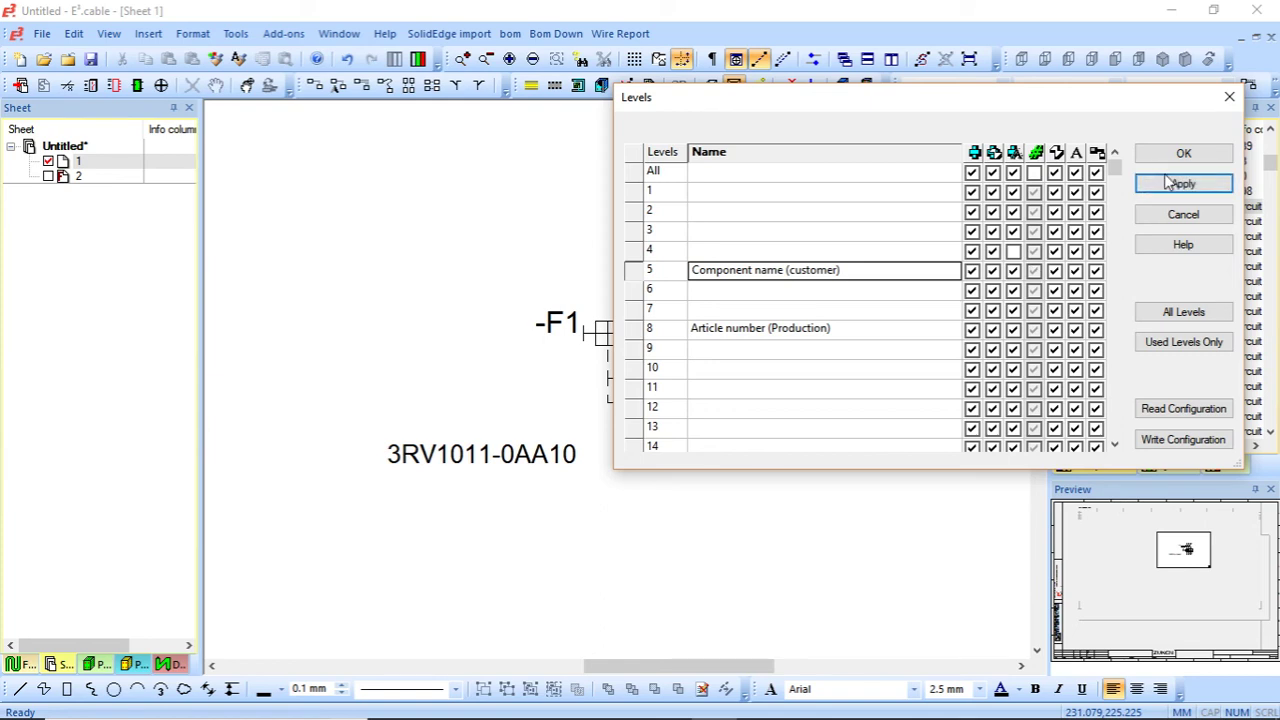
pyautogui.click(1168, 182)
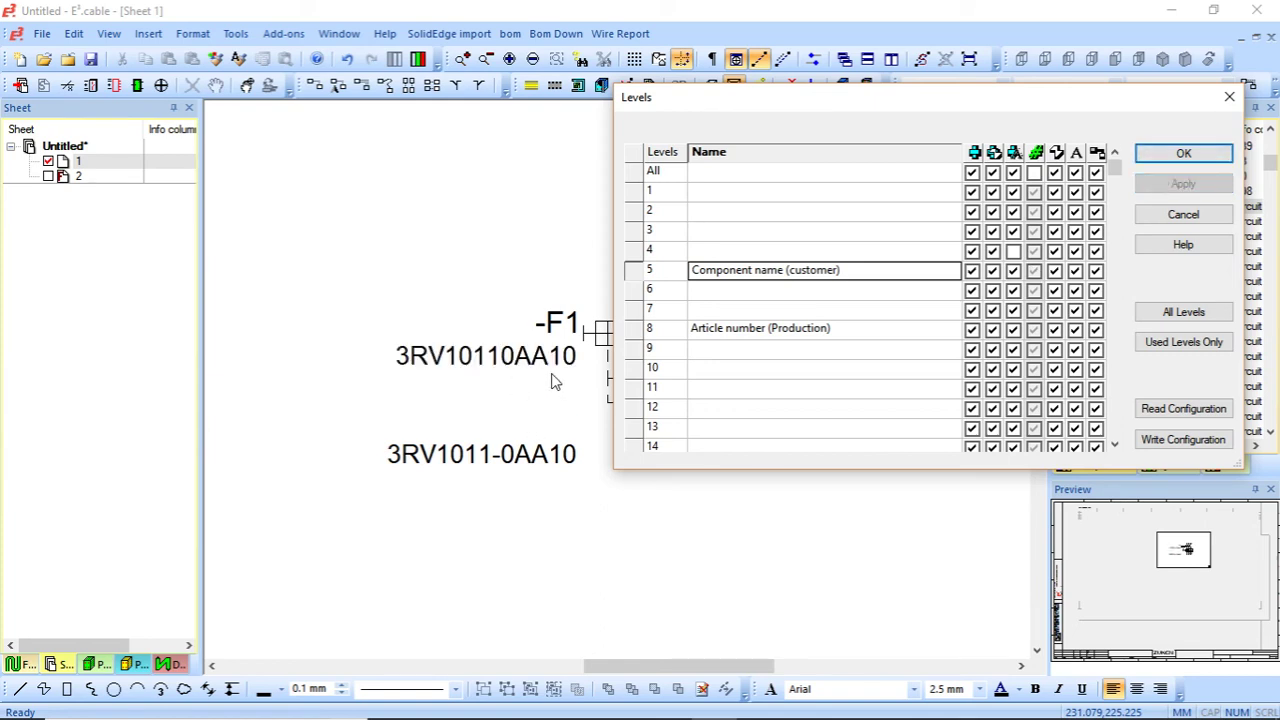
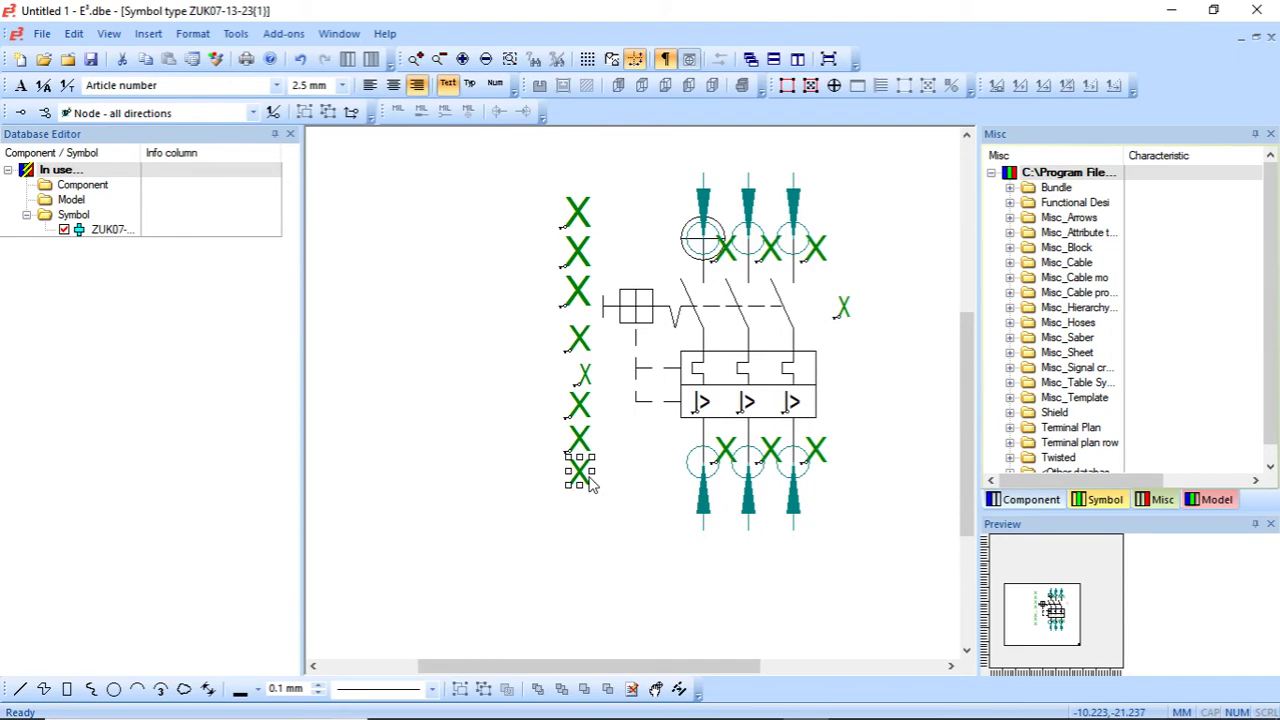
# - In the database editor, set the level of symbol ZUK07-13-23's Article number text to 8
pyautogui.rightClick(590, 483)
pyautogui.click(659, 444)
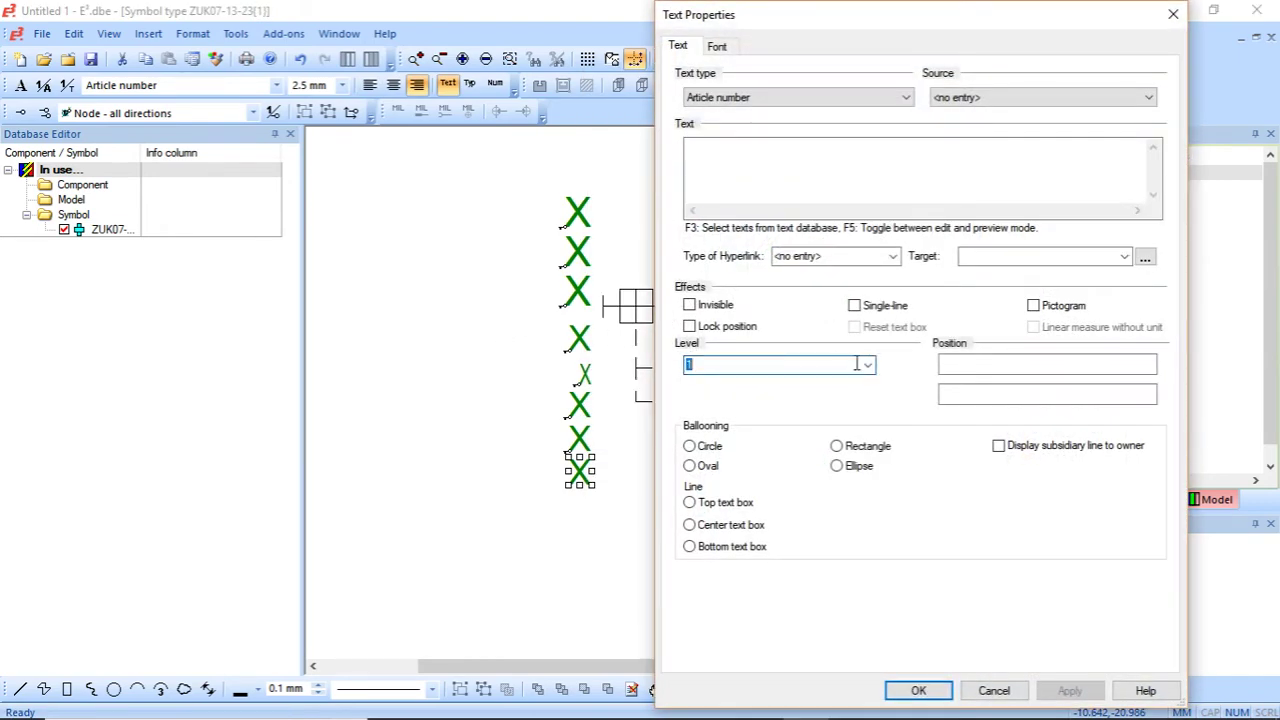
pyautogui.click(867, 366)
pyautogui.click(735, 362)
pyautogui.write('8')
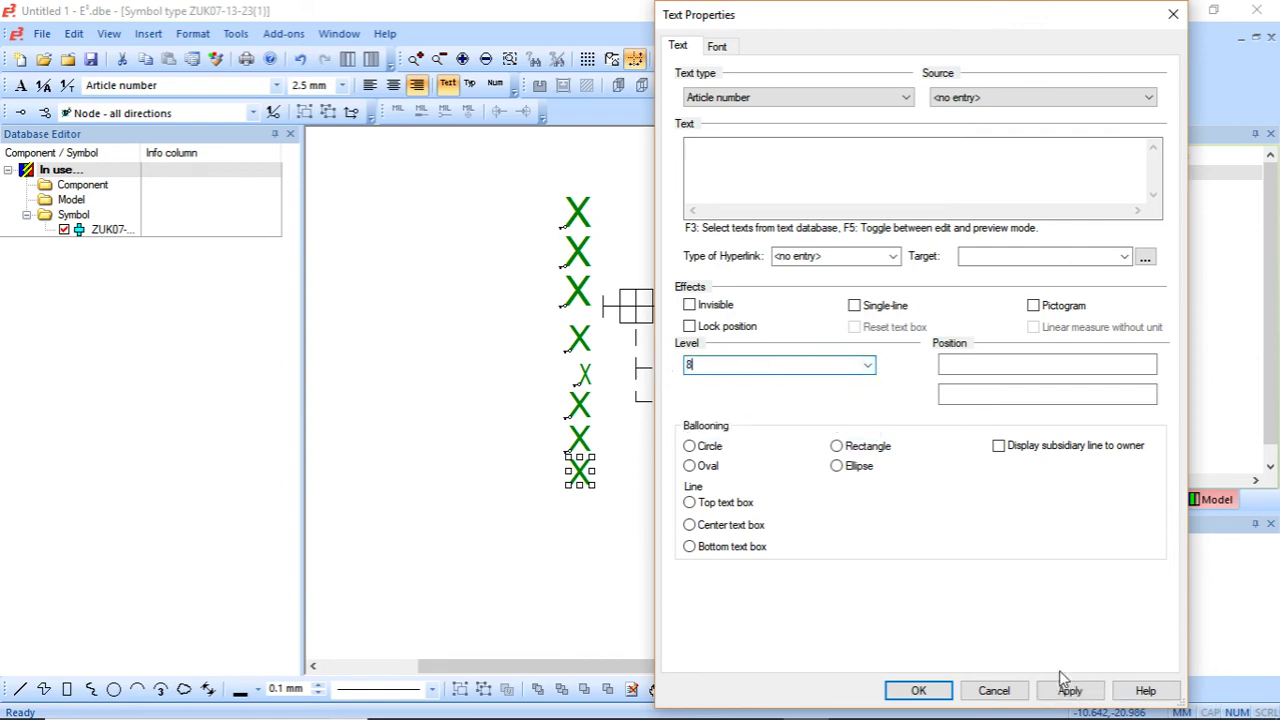
pyautogui.click(1070, 690)
pyautogui.click(918, 690)
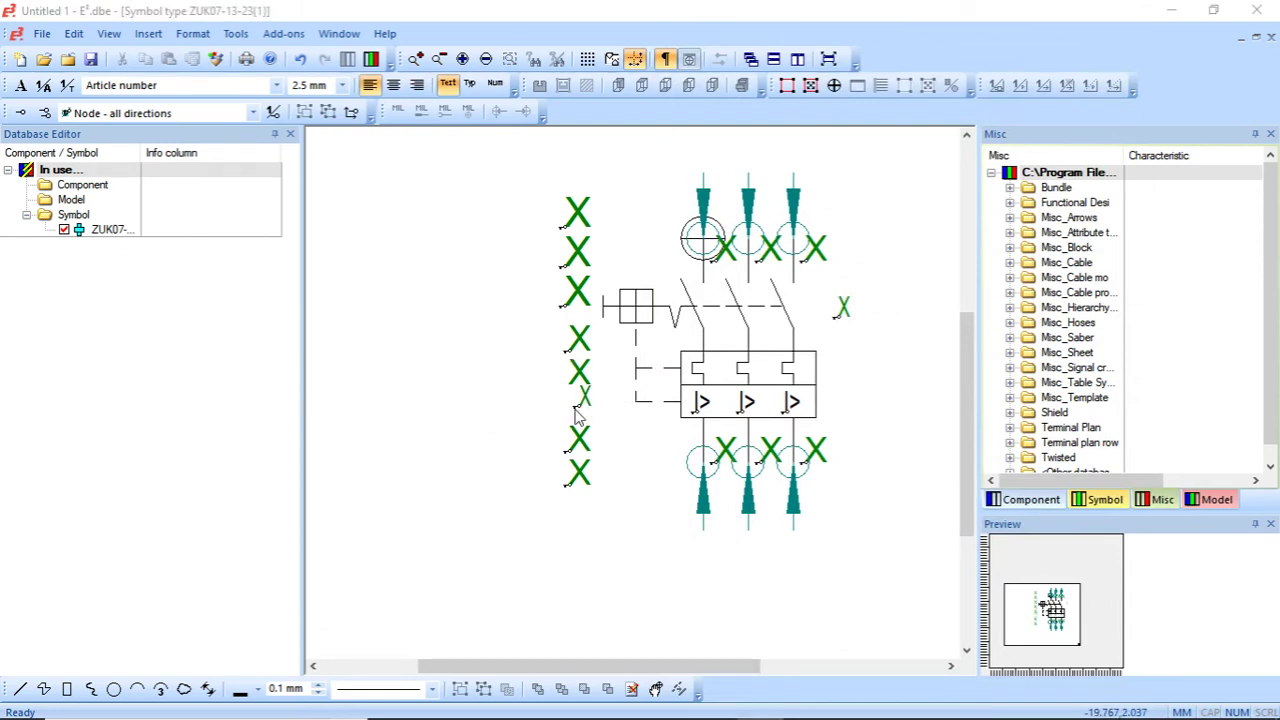
# - Display the text types on symbol ZUK07-13-23 to check the arrangement of its texts
pyautogui.click(468, 85)
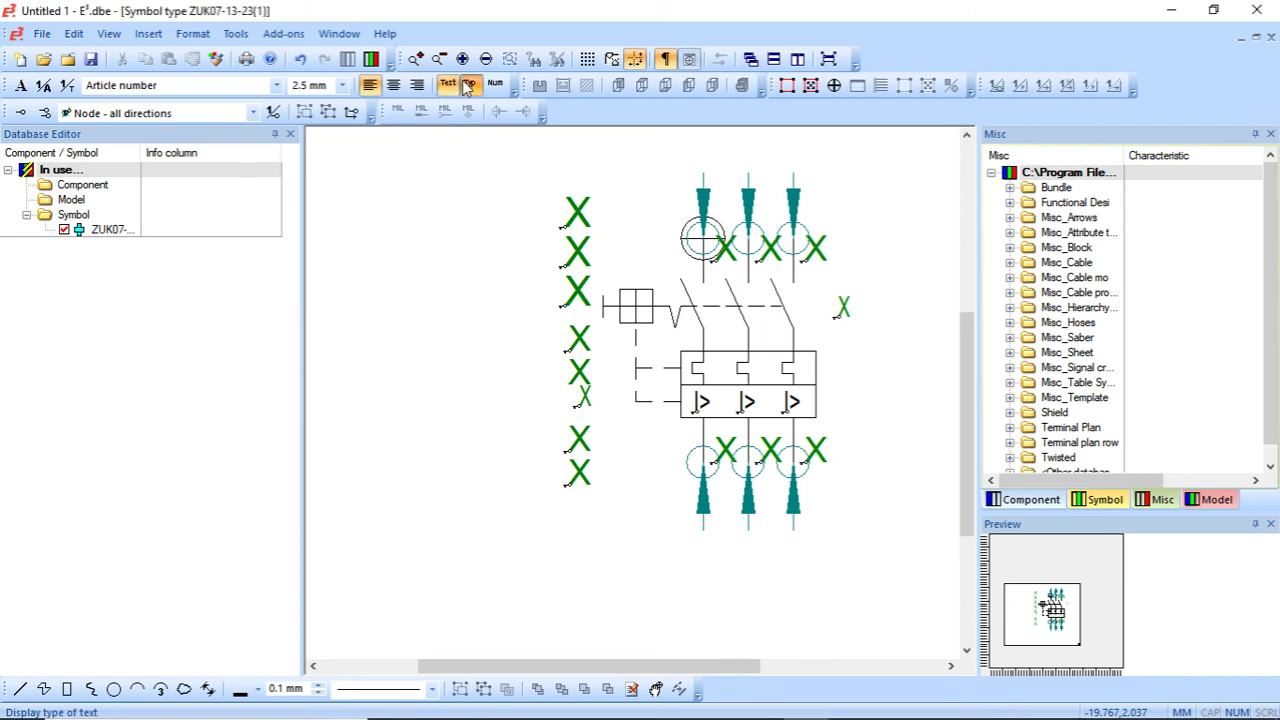
pyautogui.click(468, 85)
pyautogui.click(468, 85)
pyautogui.click(468, 85)
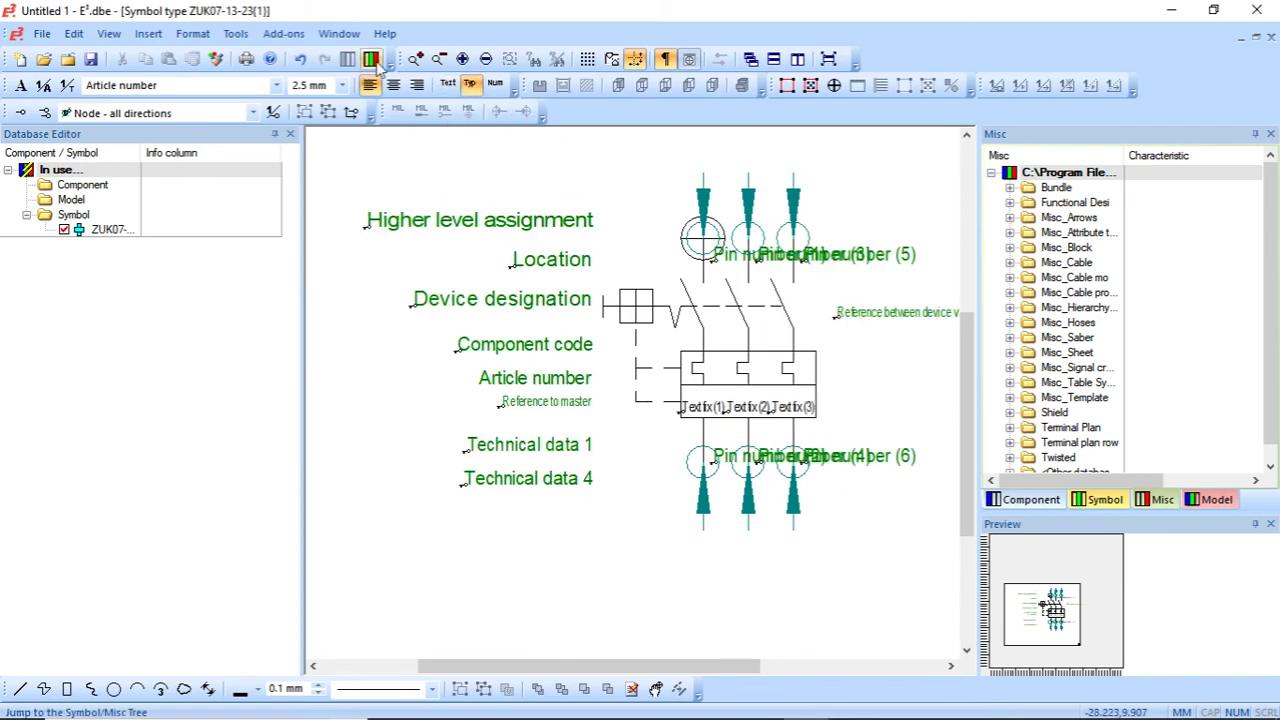
pyautogui.click(468, 85)
# - Switch to the E³.cable project and update its outdated components and database configuration
pyautogui.click(716, 701)
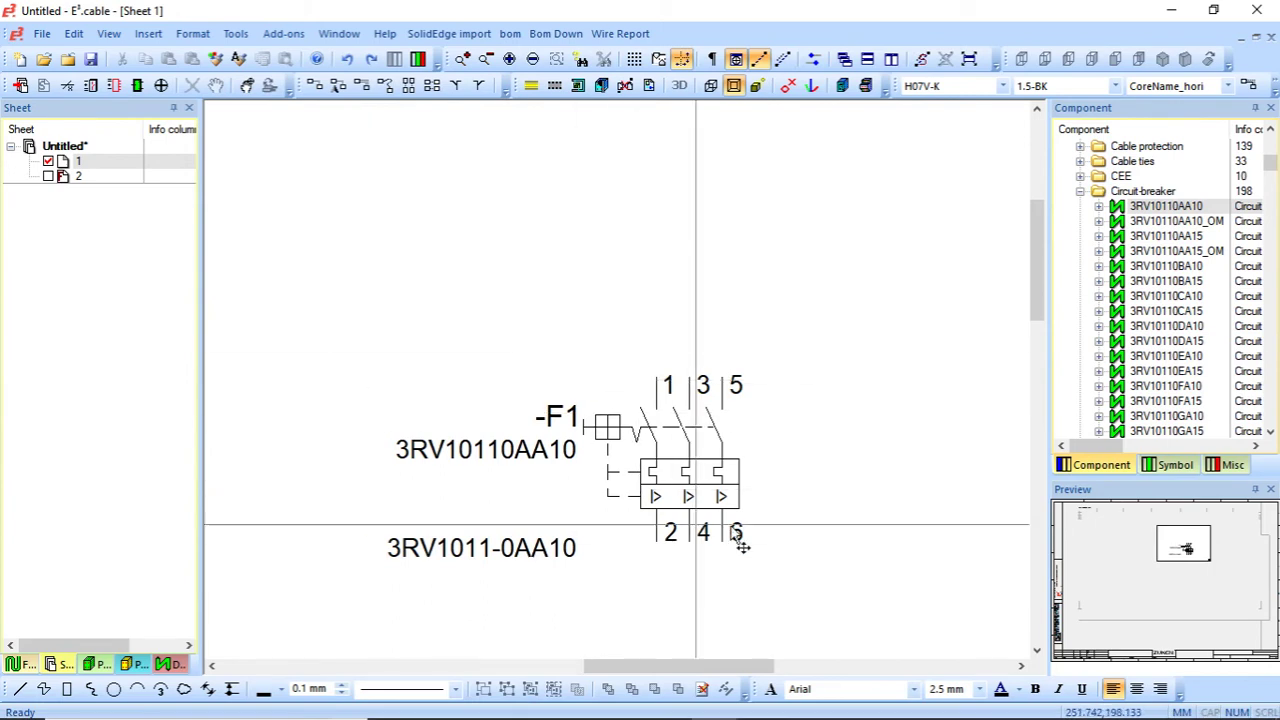
pyautogui.rightClick(1148, 191)
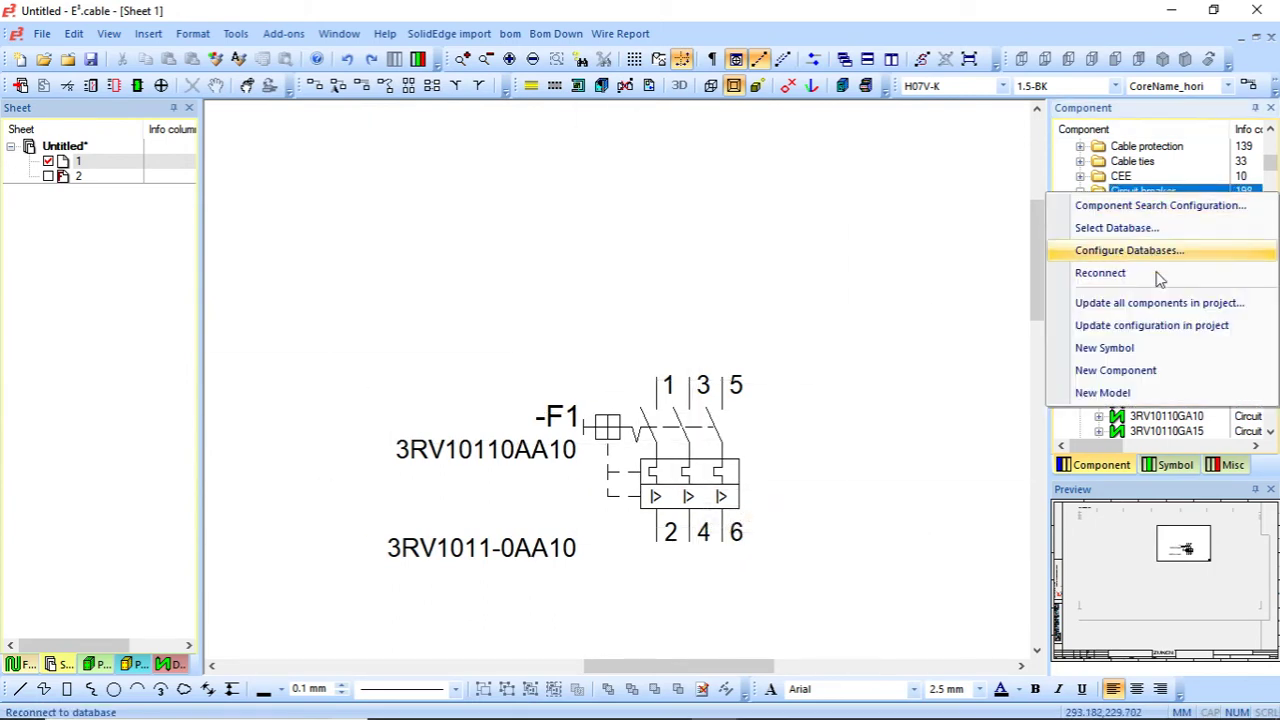
pyautogui.click(1160, 303)
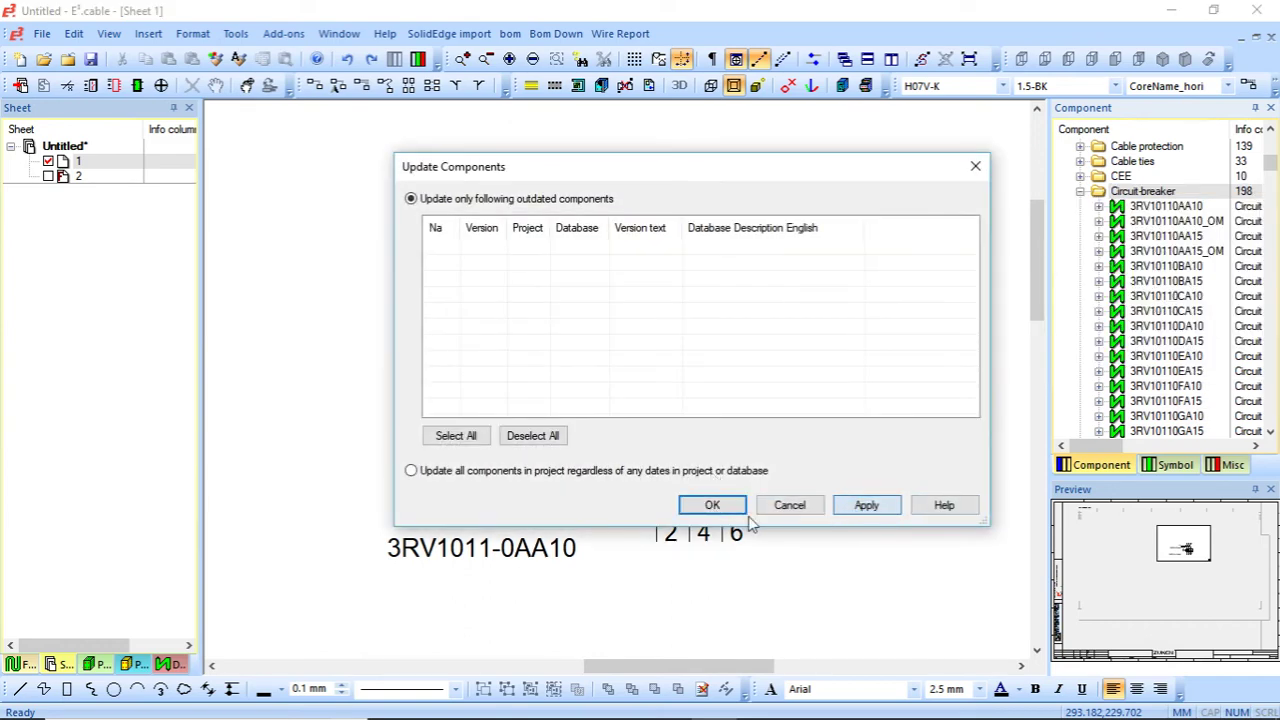
pyautogui.click(712, 505)
pyautogui.rightClick(1134, 196)
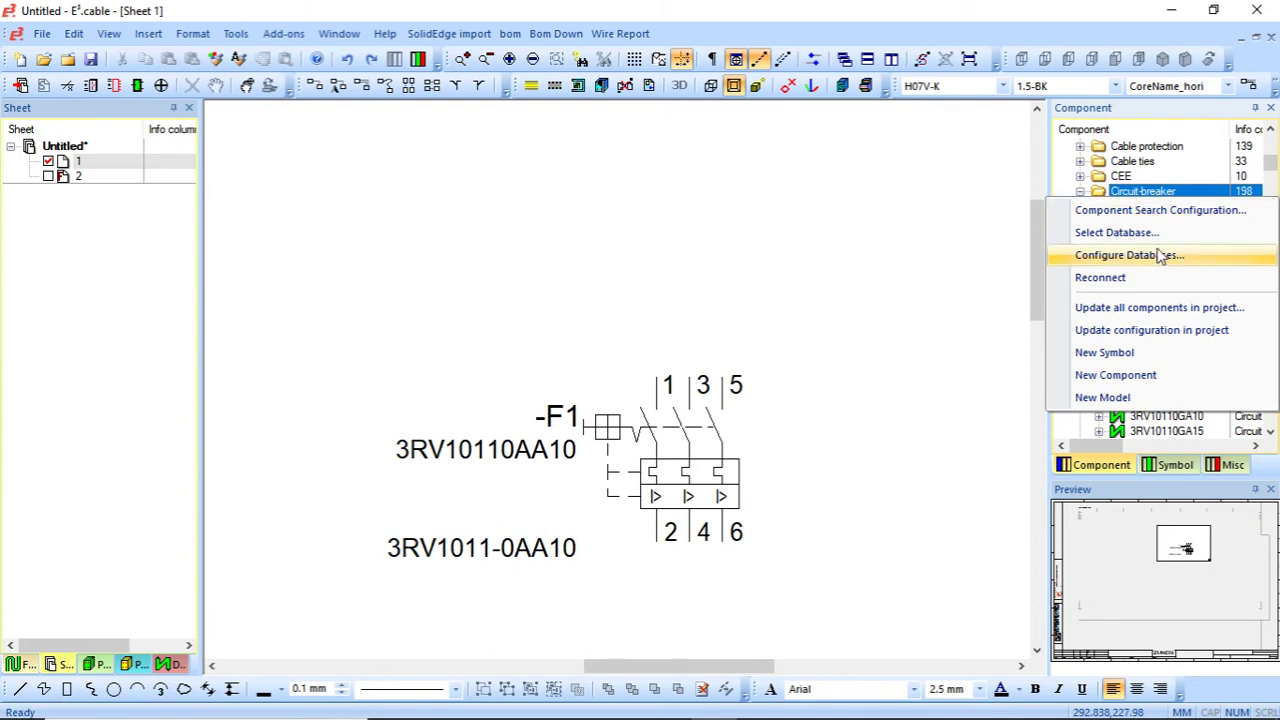
pyautogui.click(1163, 332)
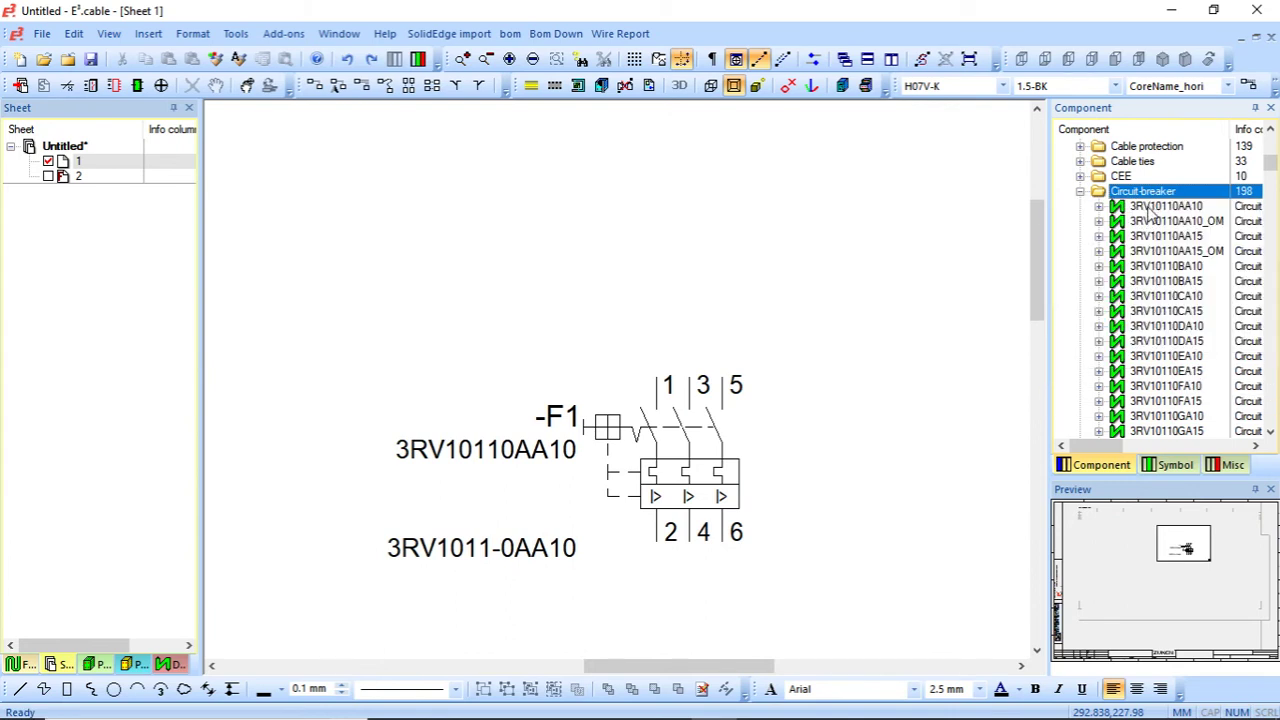
# - Update symbol ZUK07-13-23 of component 3RV10110AA10 in the project from the component database
pyautogui.doubleClick(1160, 207)
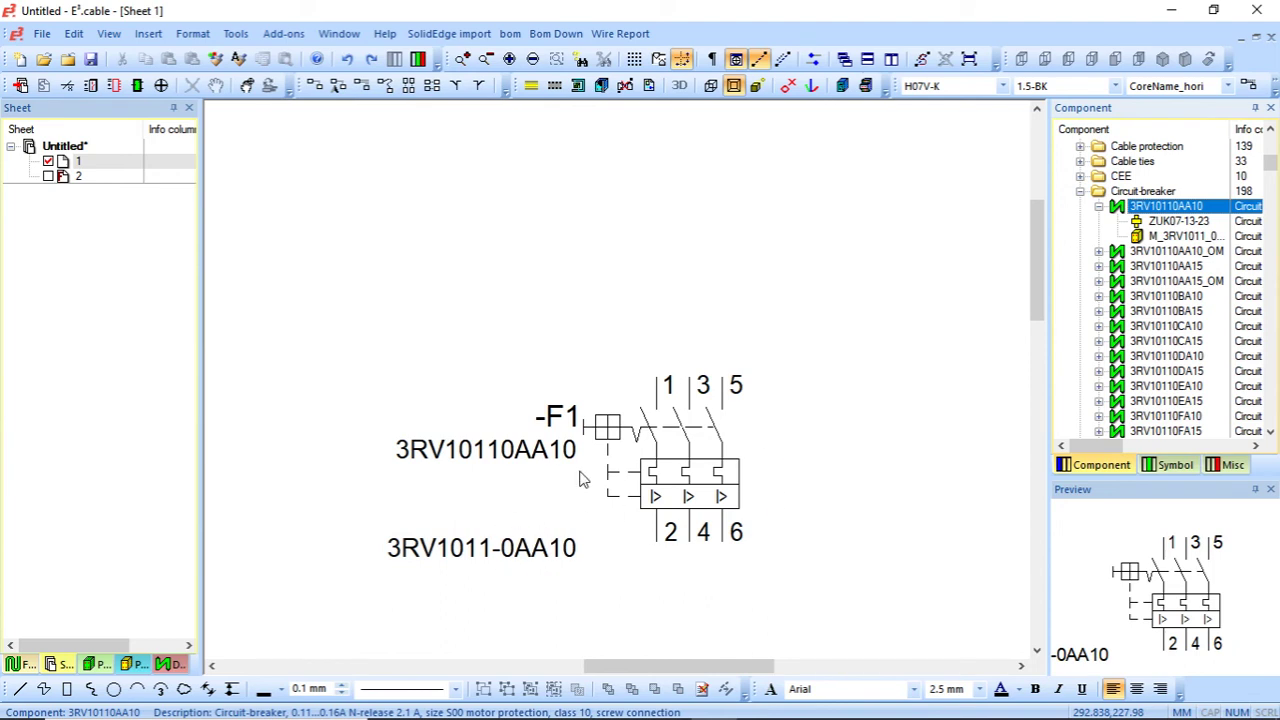
pyautogui.click(1181, 222)
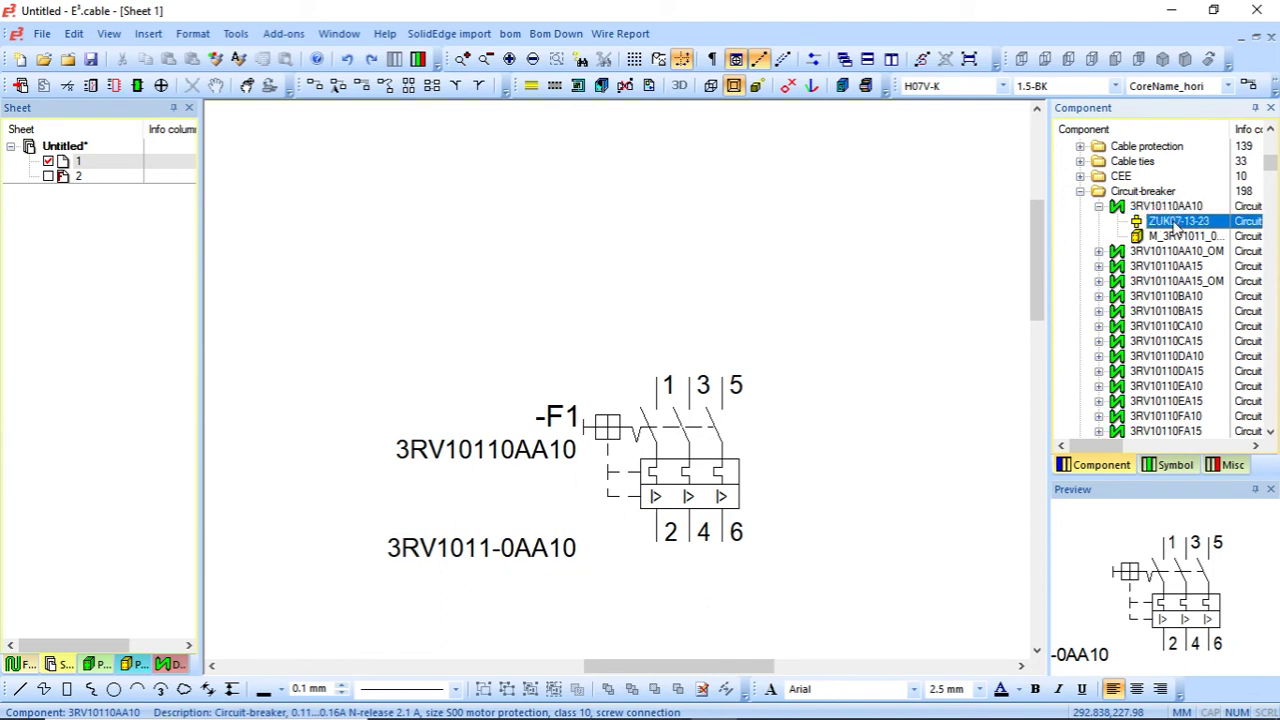
pyautogui.rightClick(1181, 222)
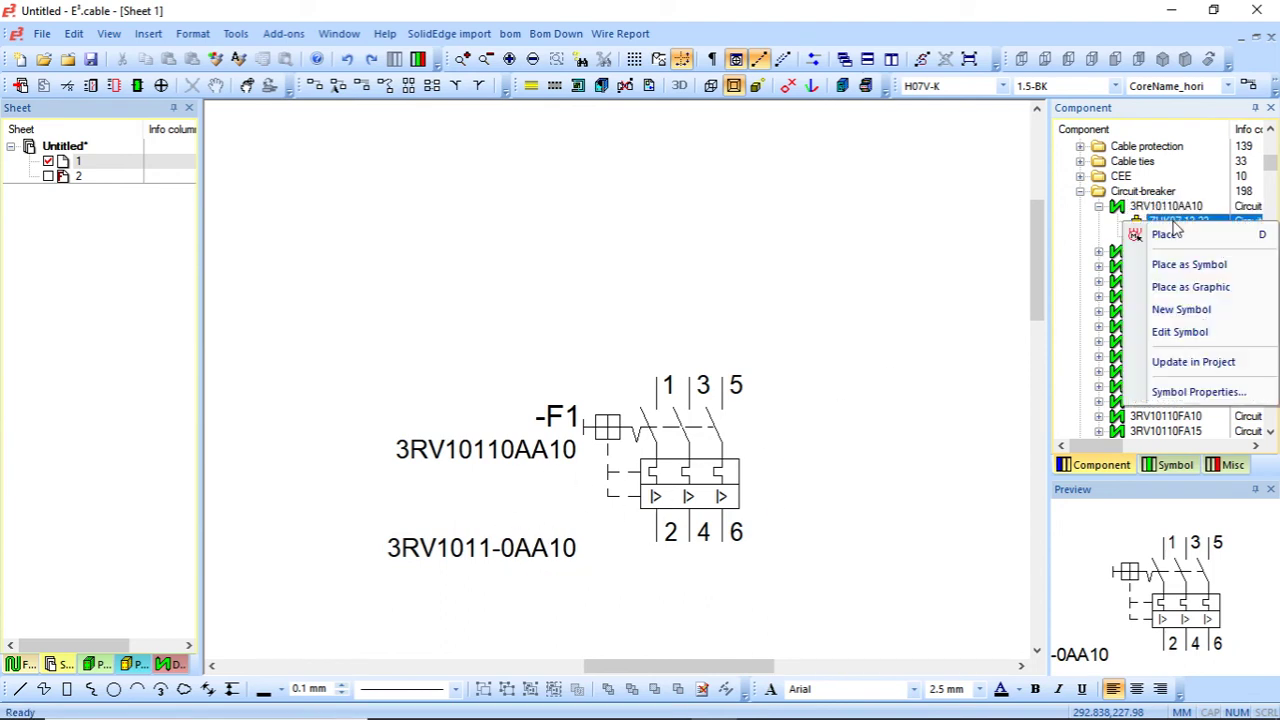
pyautogui.click(1203, 389)
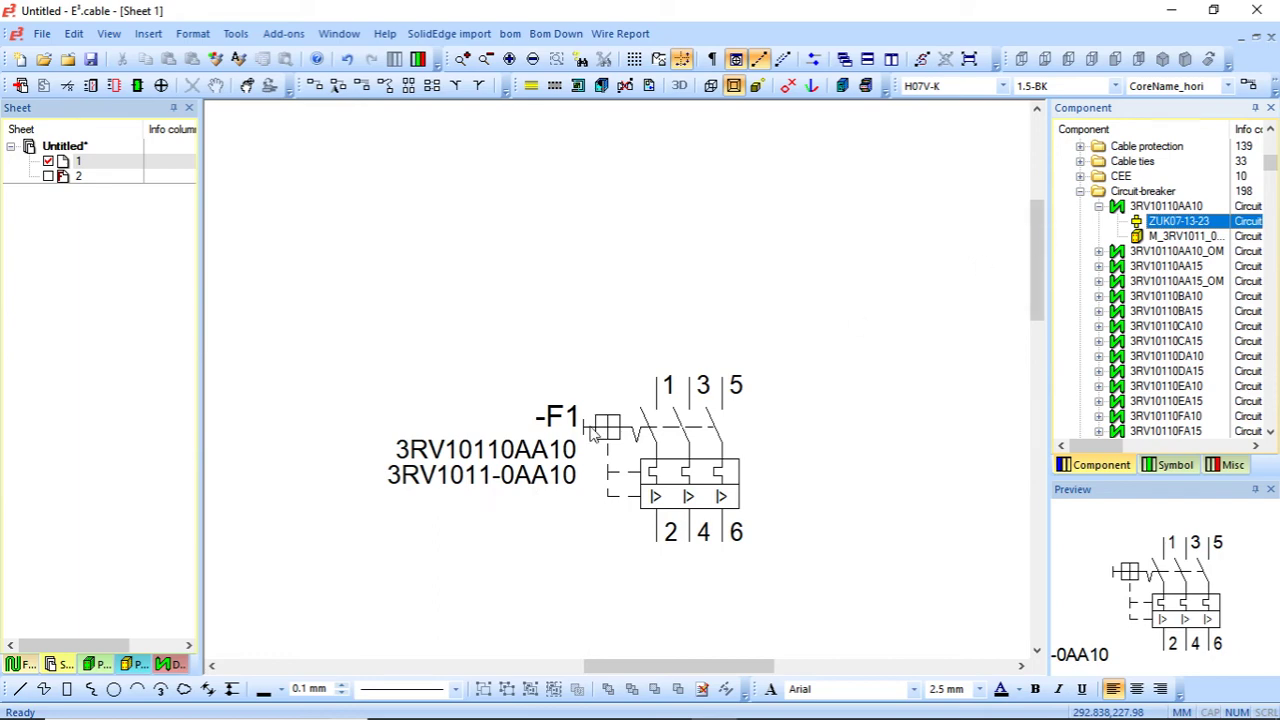
# - Check the level assigned to the Article number text of circuit breaker -F1 in its text properties
pyautogui.rightClick(543, 481)
pyautogui.click(580, 434)
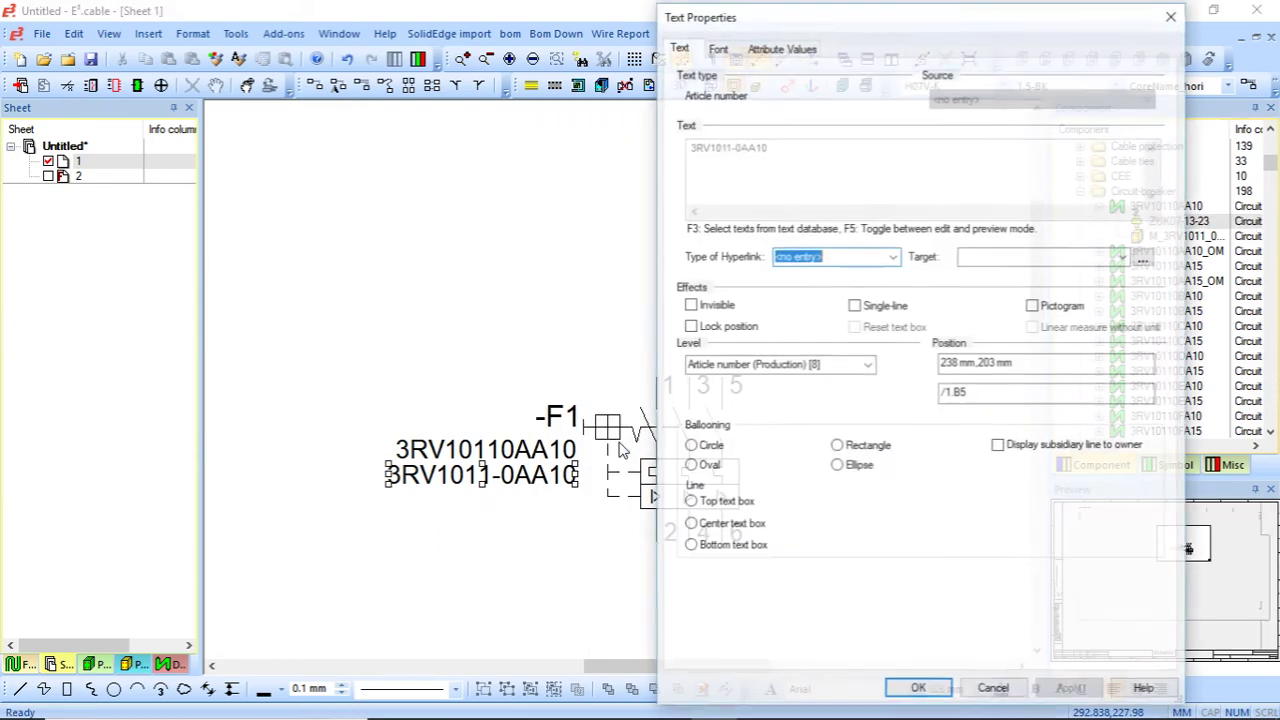
pyautogui.click(1173, 14)
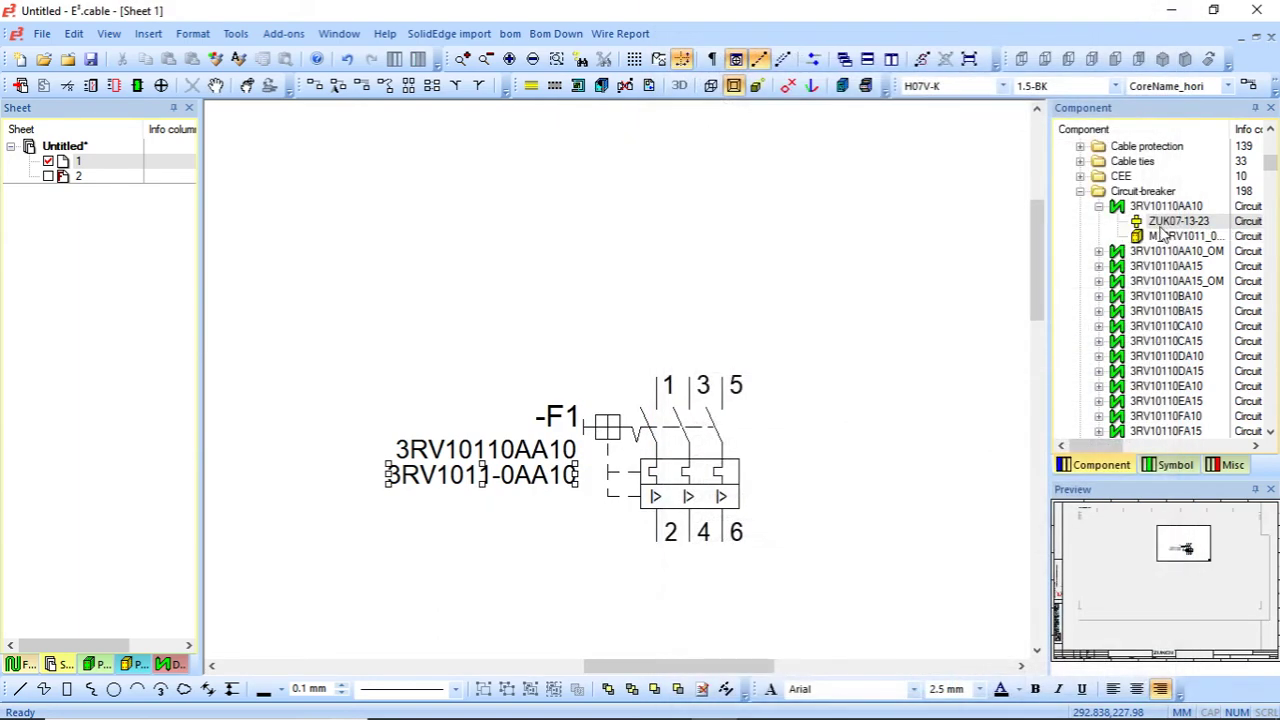
# - Place another 3RV10110AA10 circuit breaker on the sheet above -F1 and check the level of its Article number text
pyautogui.moveTo(1165, 213); pyautogui.dragTo(742, 258)
pyautogui.rightClick(731, 243)
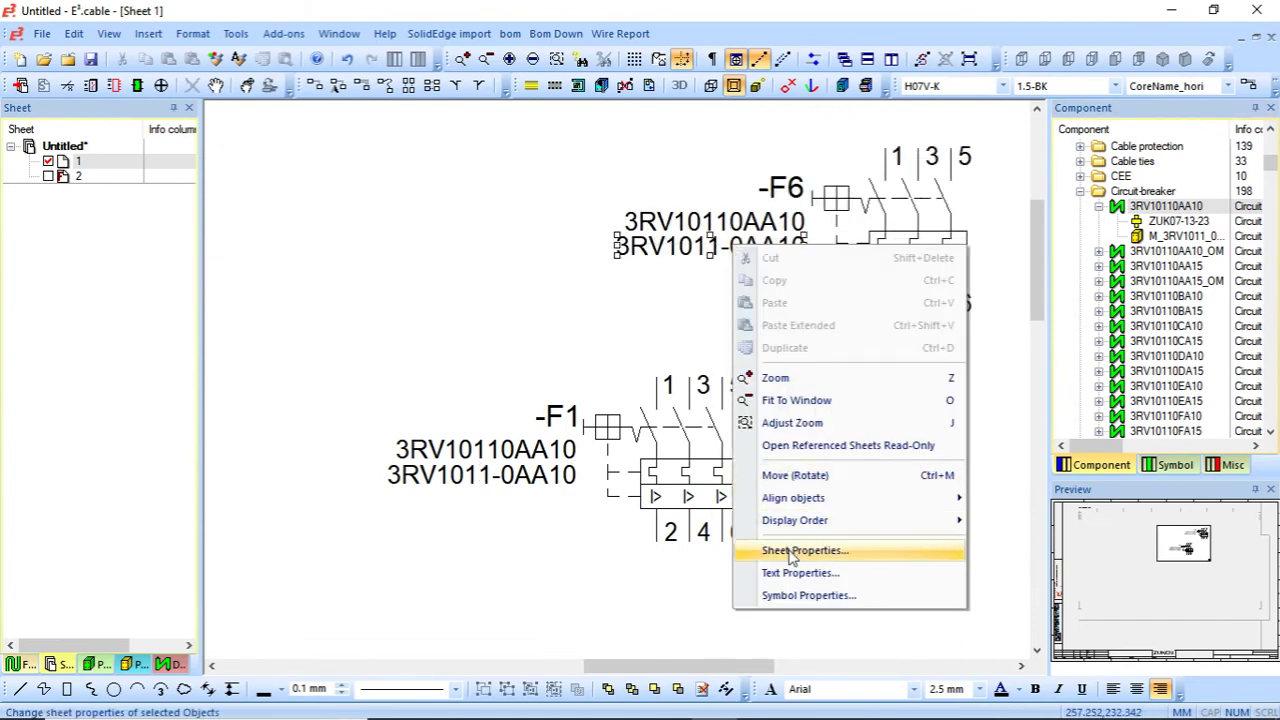
pyautogui.click(795, 580)
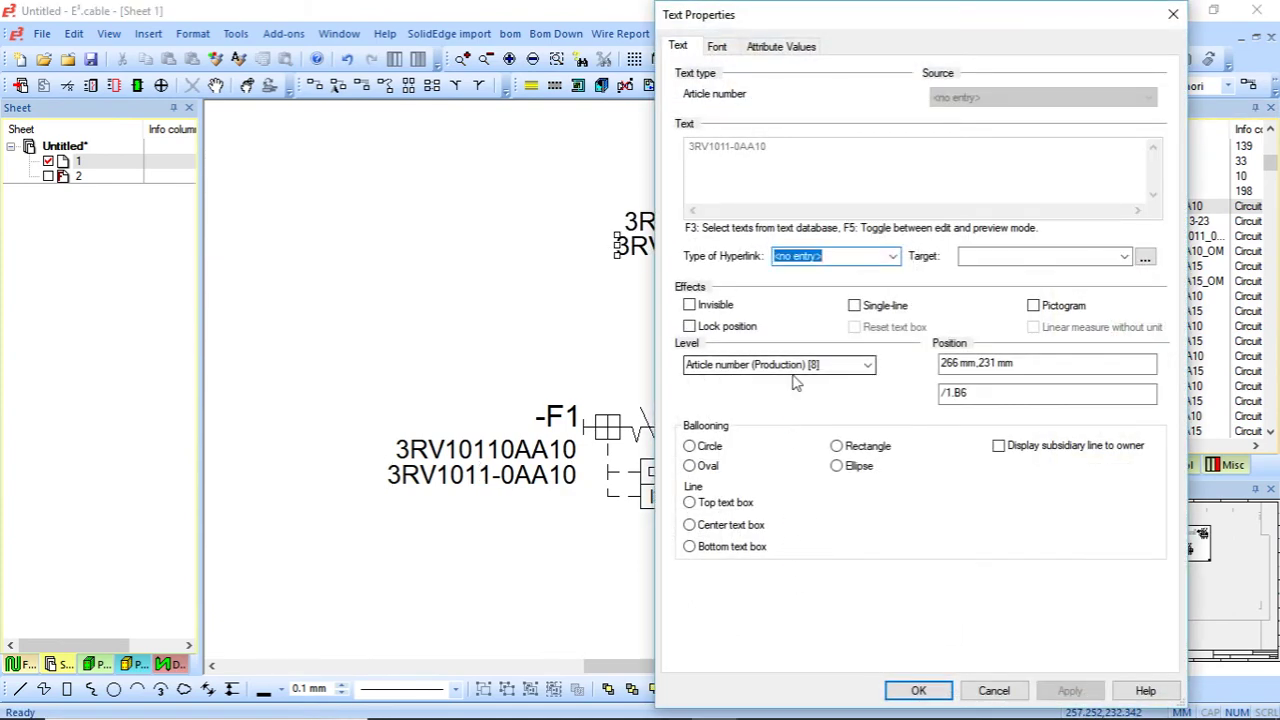
pyautogui.click(918, 690)
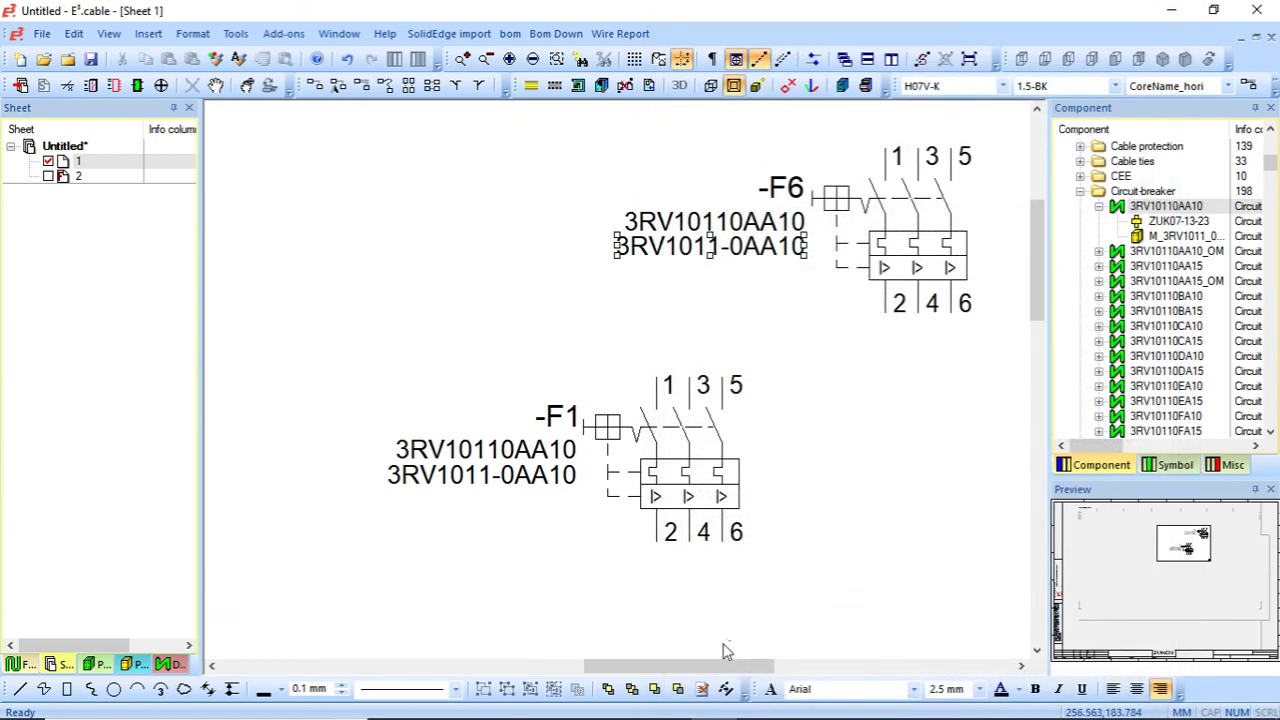
# - Examine the database commands, including Update in Project, offered for component 3RV10110AA10 and for symbol X12420 under Accessories_Suction cups
pyautogui.moveTo(728, 668)
pyautogui.mouseDown()
pyautogui.moveTo(803, 654)
pyautogui.moveTo(706, 563)
pyautogui.moveTo(749, 666)
pyautogui.moveTo(727, 668)
pyautogui.mouseUp()
pyautogui.scroll(2, 750, 515)
pyautogui.scroll(-2, 756, 518)
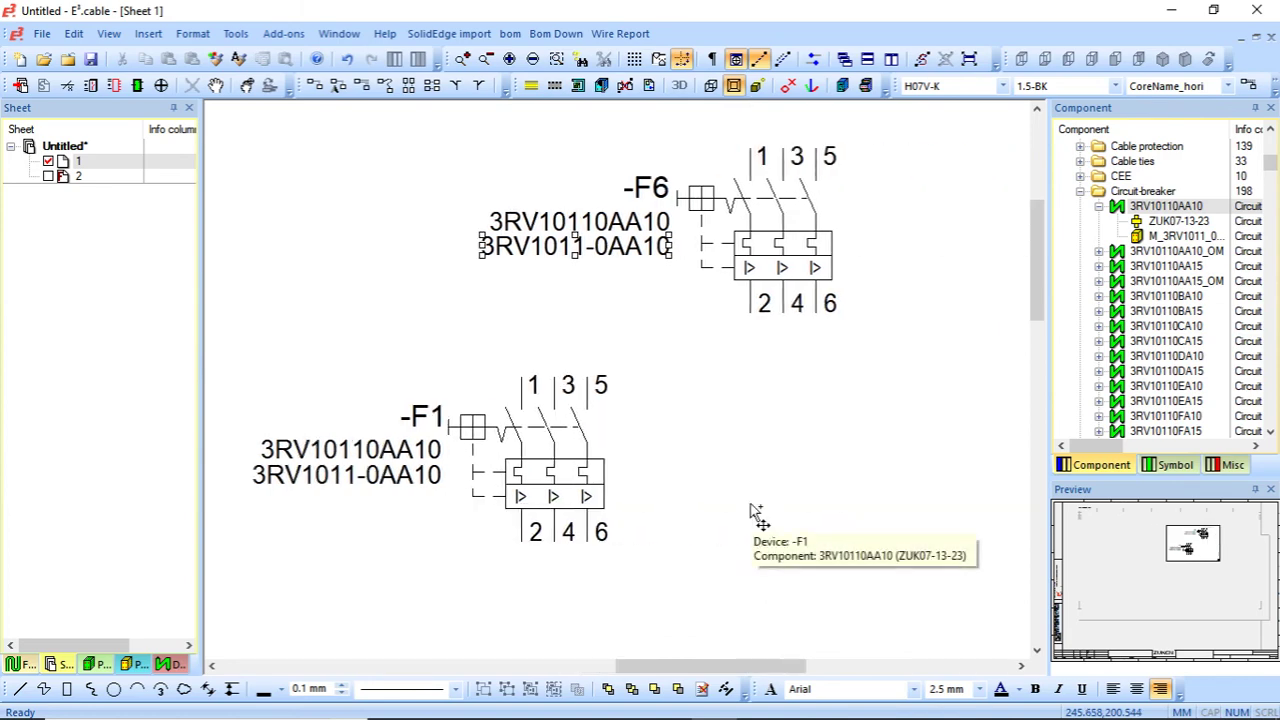
pyautogui.scroll(-3, 752, 510)
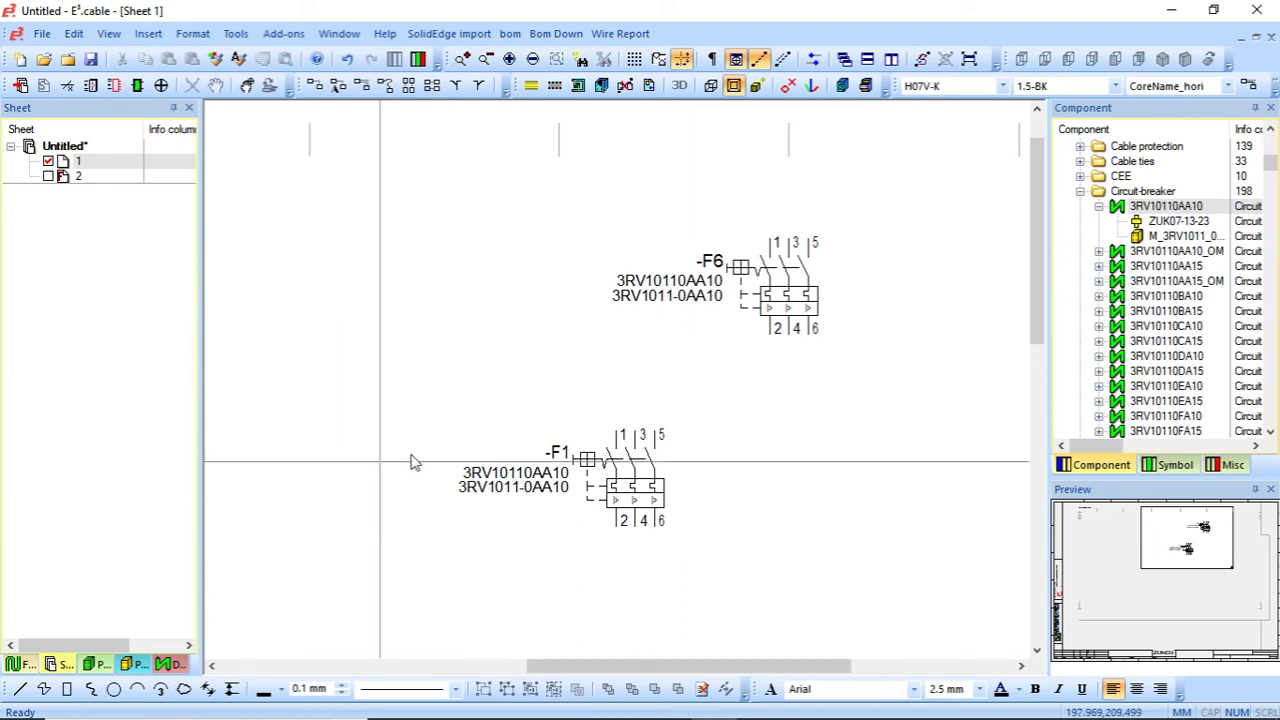
pyautogui.rightClick(1158, 213)
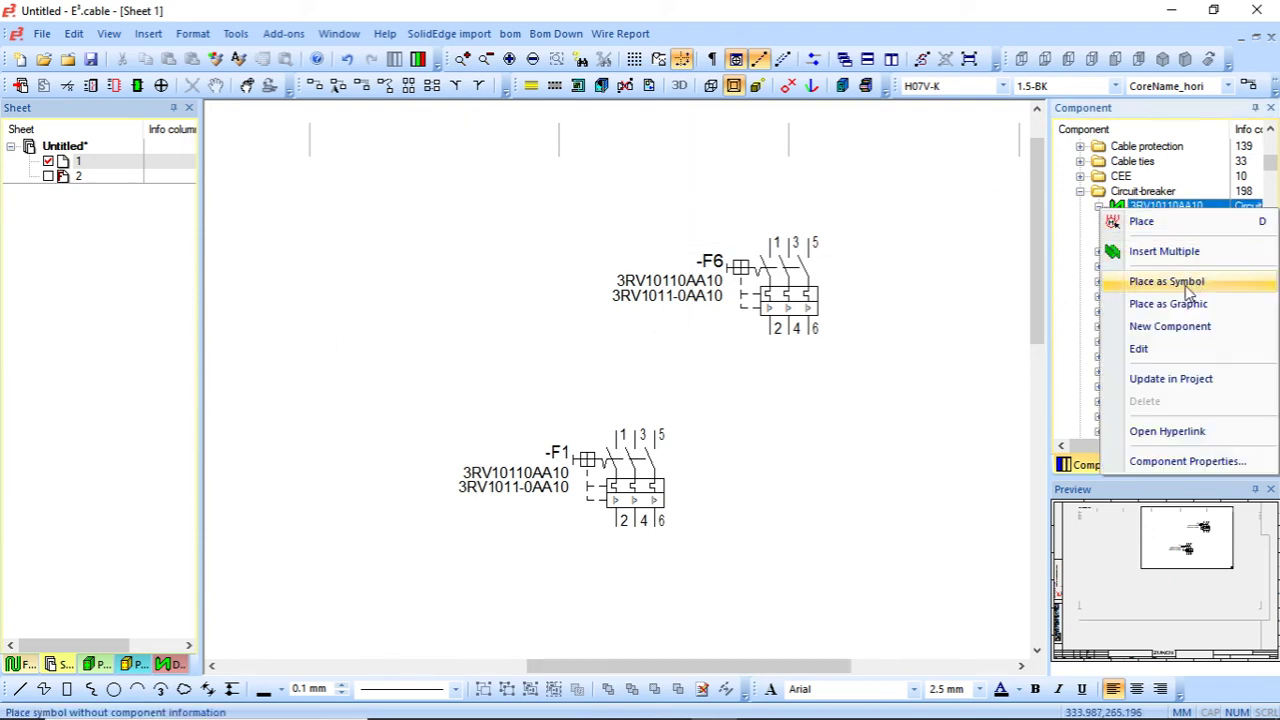
pyautogui.click(1122, 377)
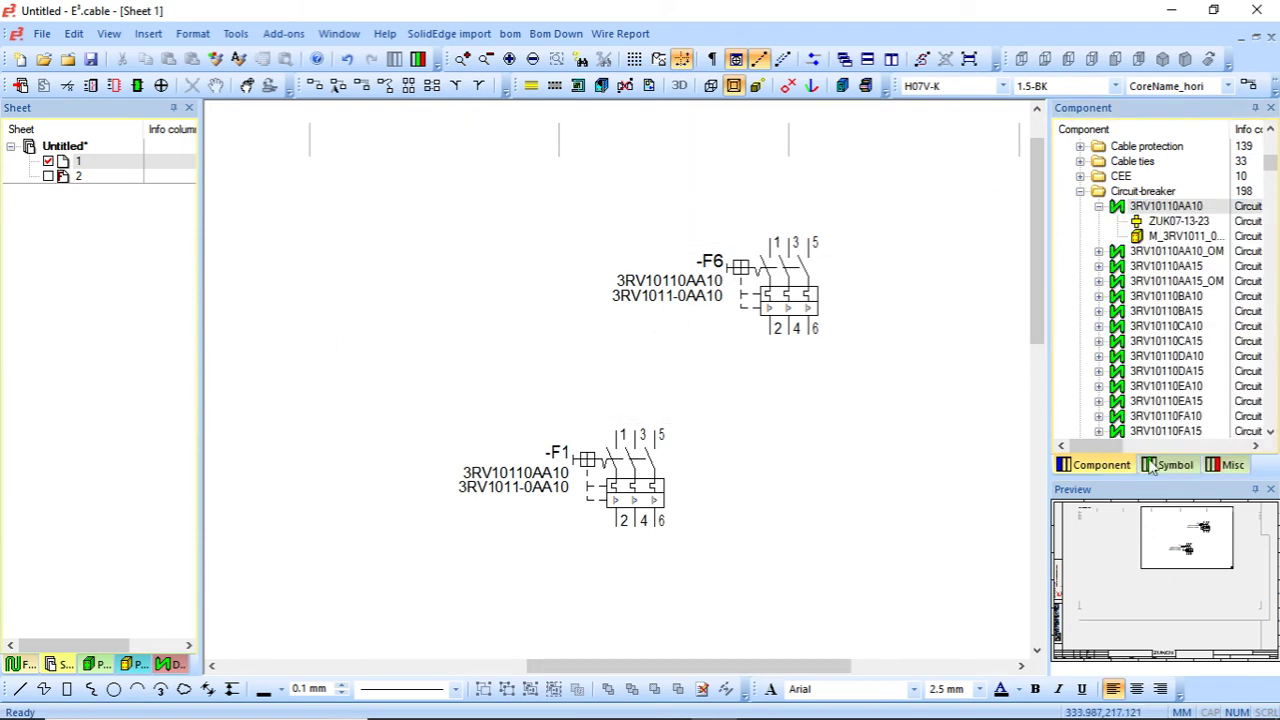
pyautogui.click(1176, 465)
pyautogui.click(1128, 326)
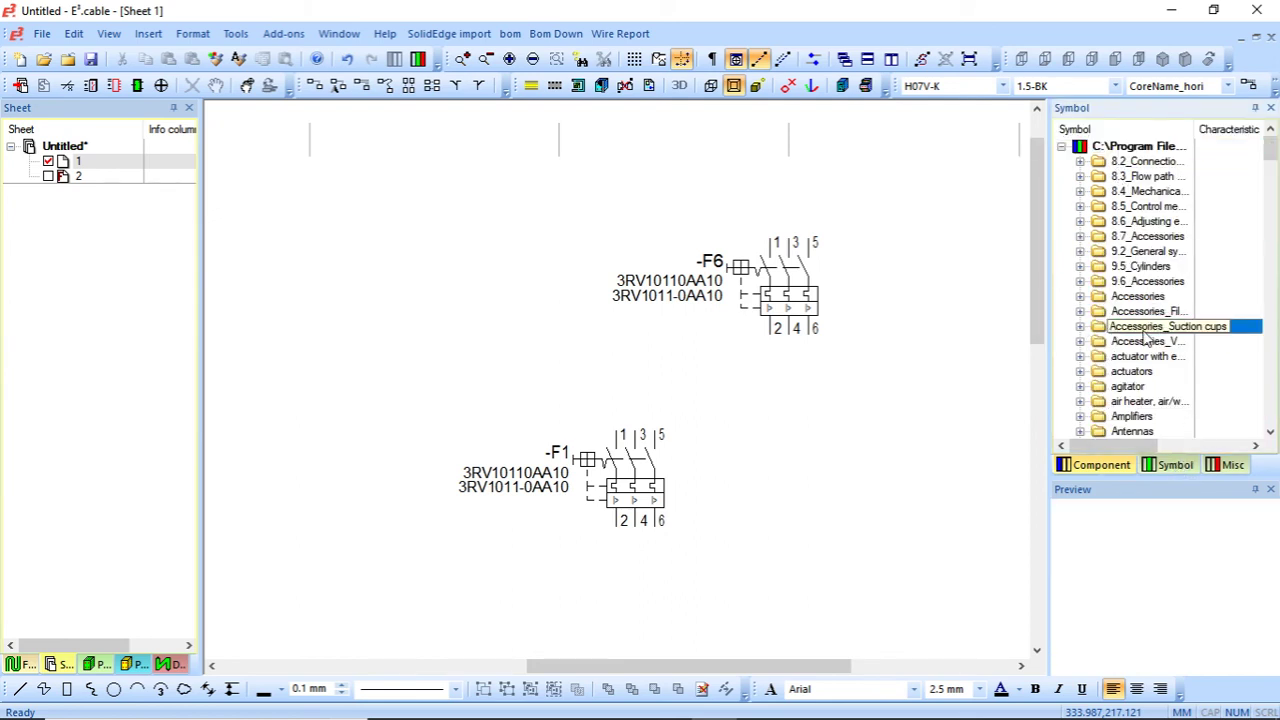
pyautogui.rightClick(1145, 328)
pyautogui.click(1080, 327)
pyautogui.click(1130, 341)
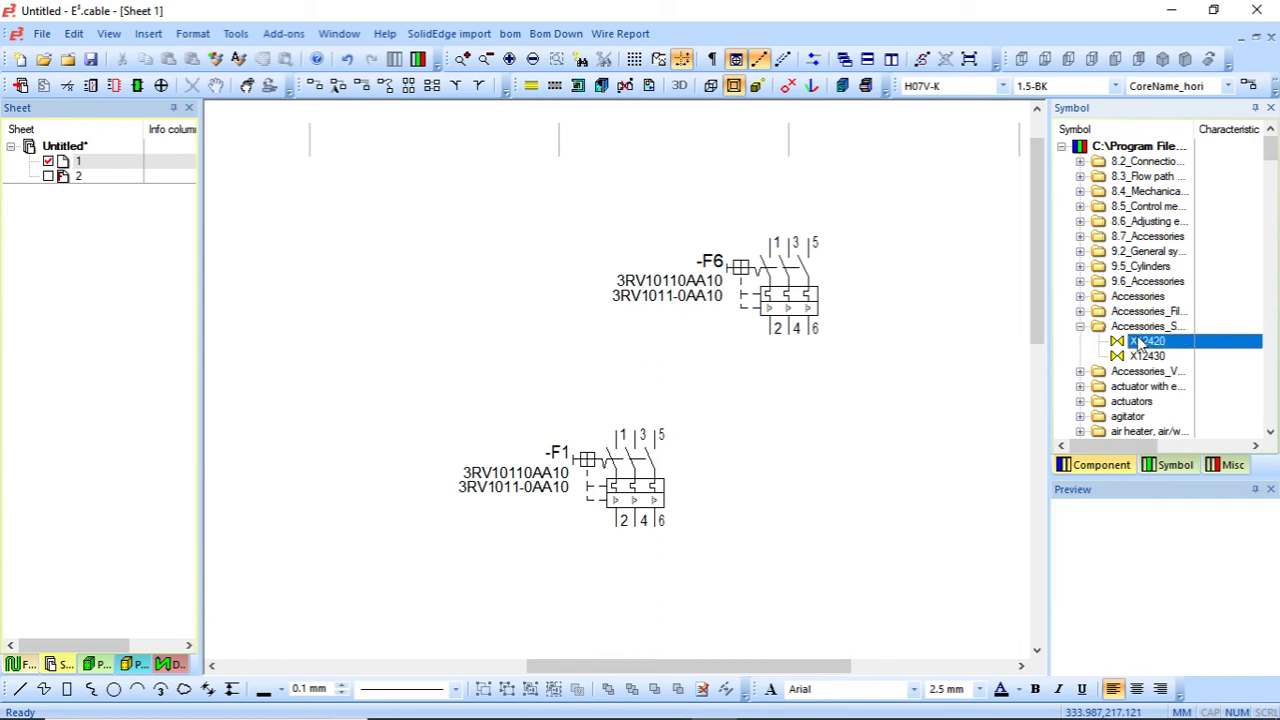
pyautogui.rightClick(1124, 341)
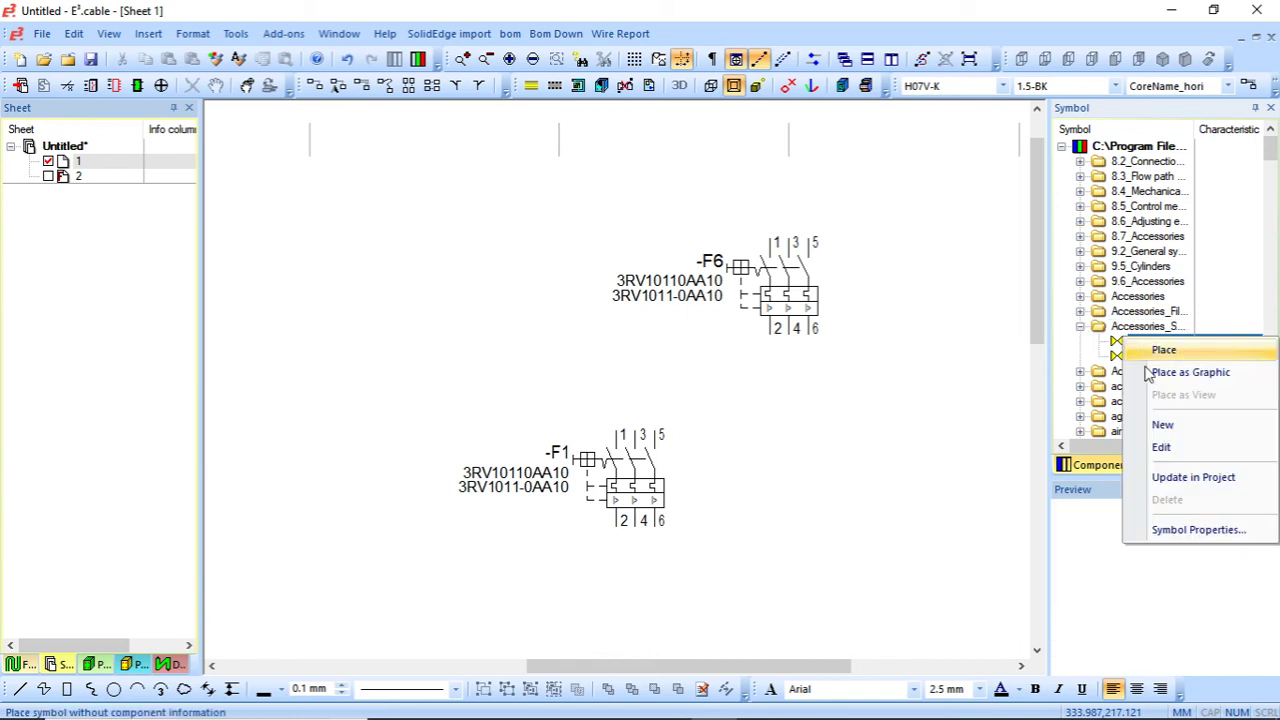
pyautogui.click(1083, 466)
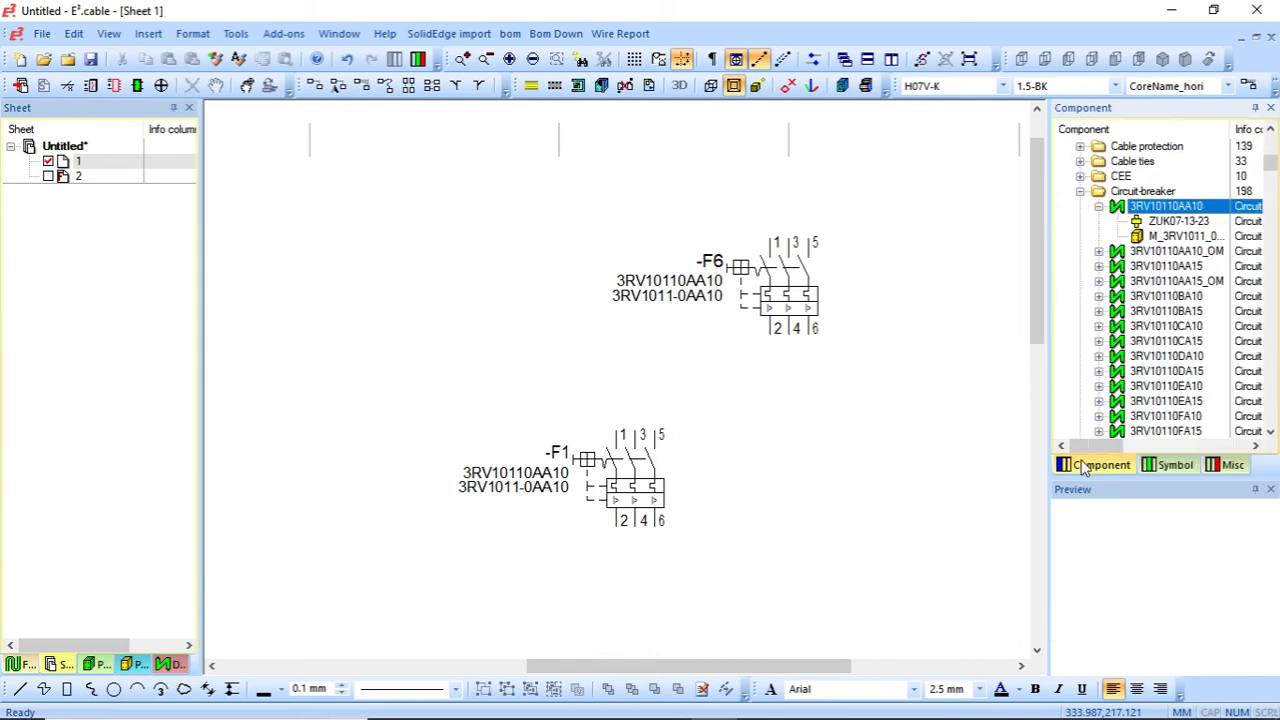
pyautogui.click(1099, 207)
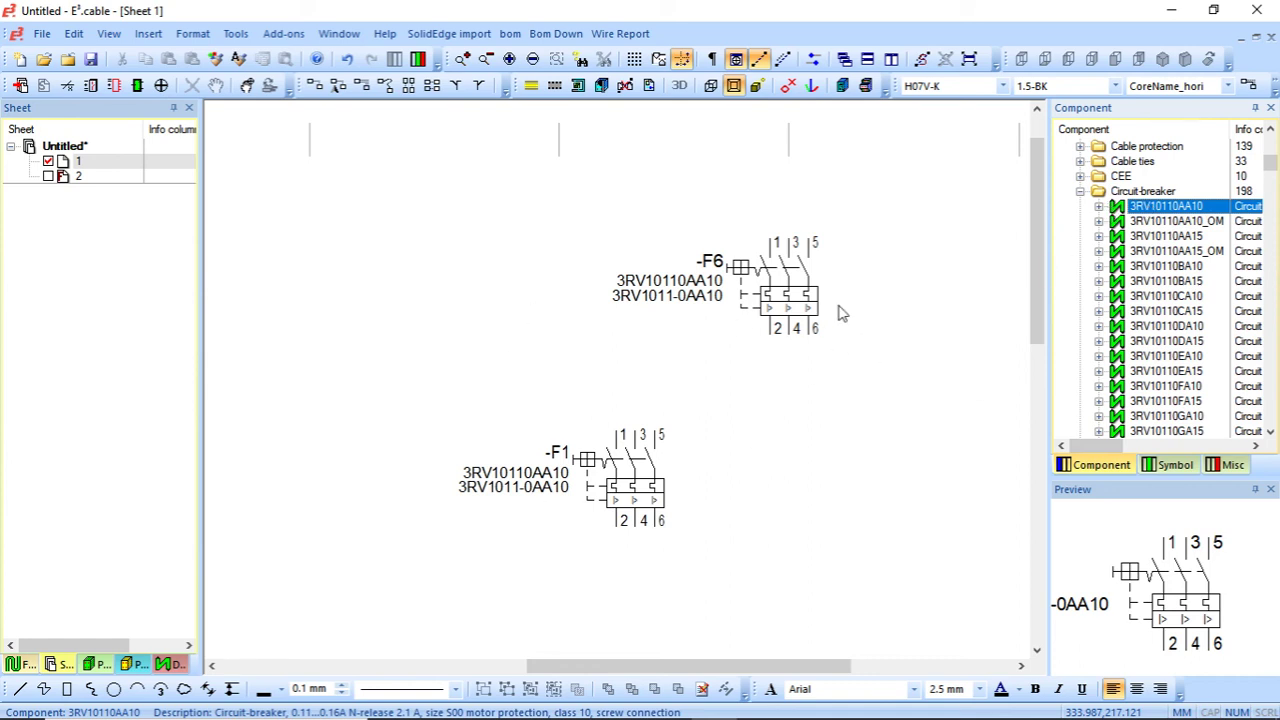
pyautogui.click(848, 370)
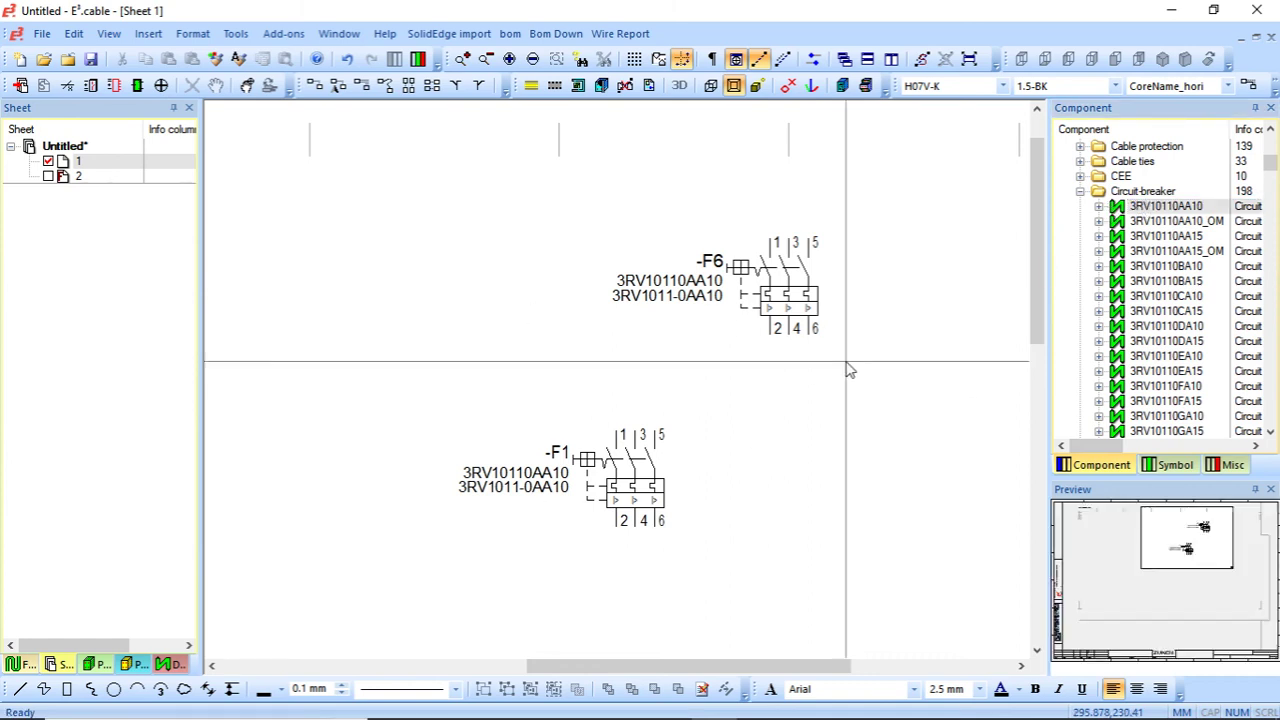
# - In the Levels settings, hide the symbol texts on level 8, Article number (Production), and apply the change
pyautogui.hotkey('ctrl', 'l')
pyautogui.moveTo(785, 108); pyautogui.dragTo(183, 36)
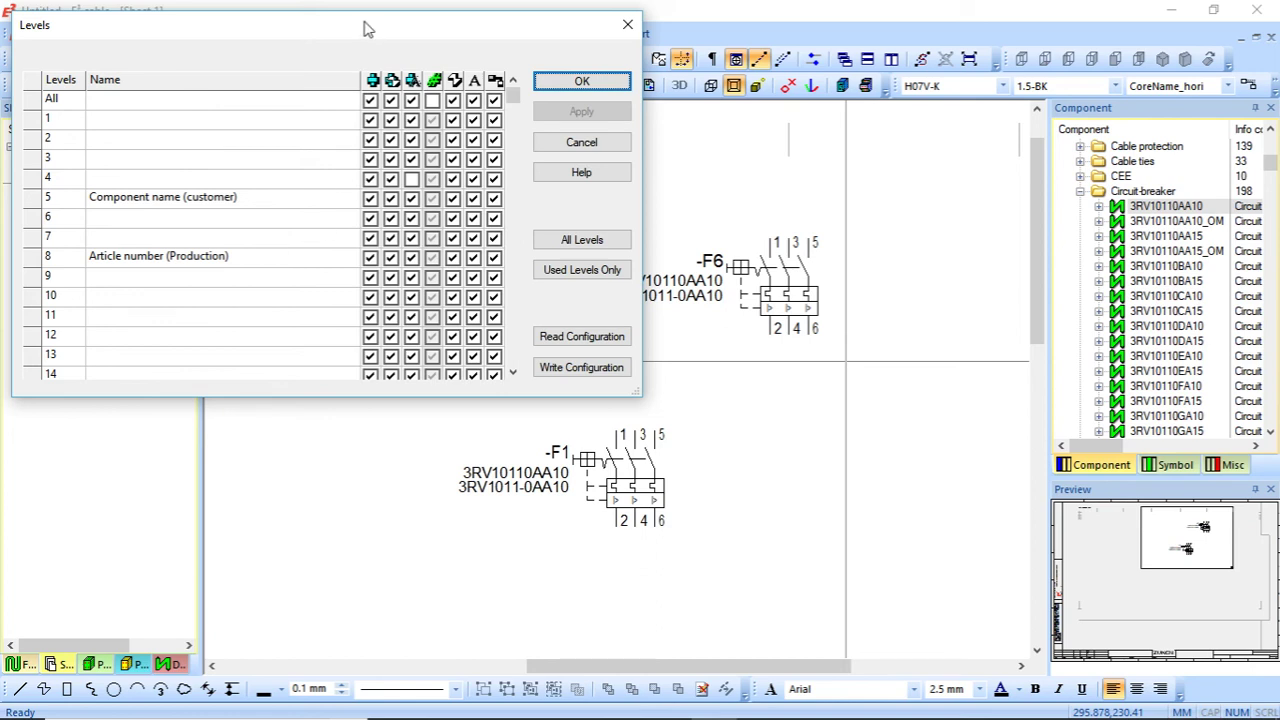
pyautogui.moveTo(365, 27); pyautogui.dragTo(344, 28)
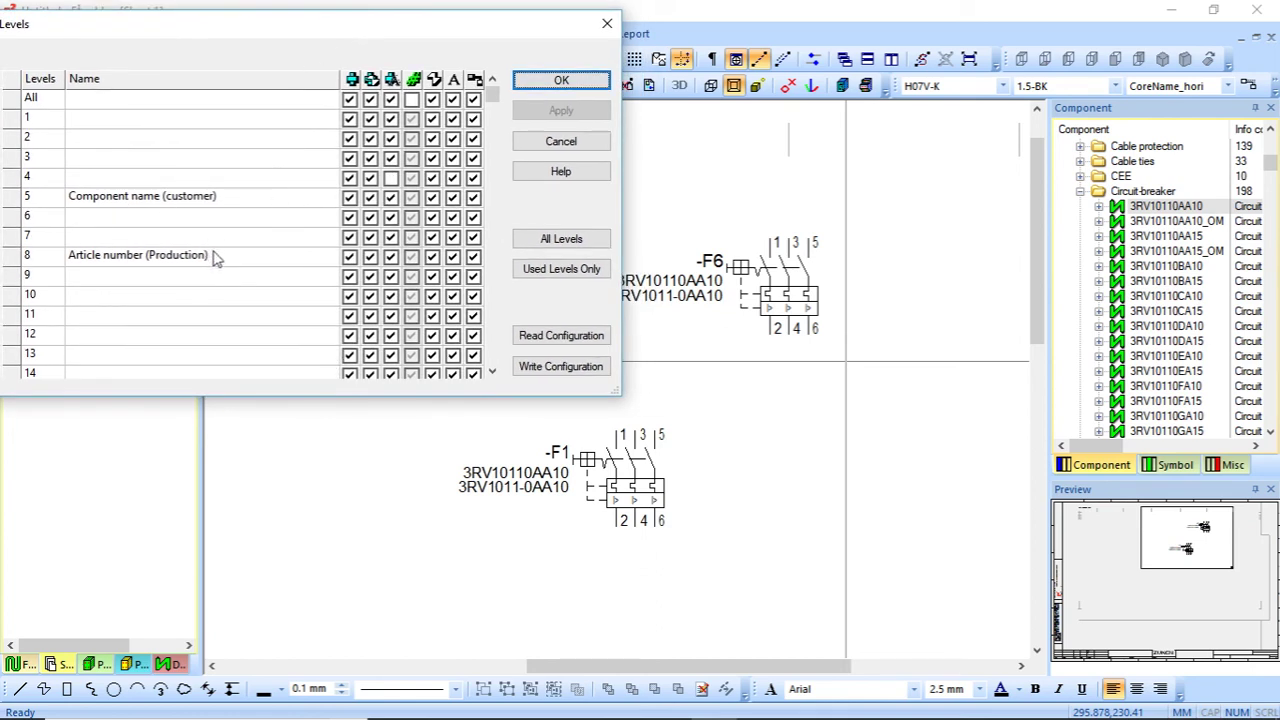
pyautogui.click(391, 262)
pyautogui.click(249, 268)
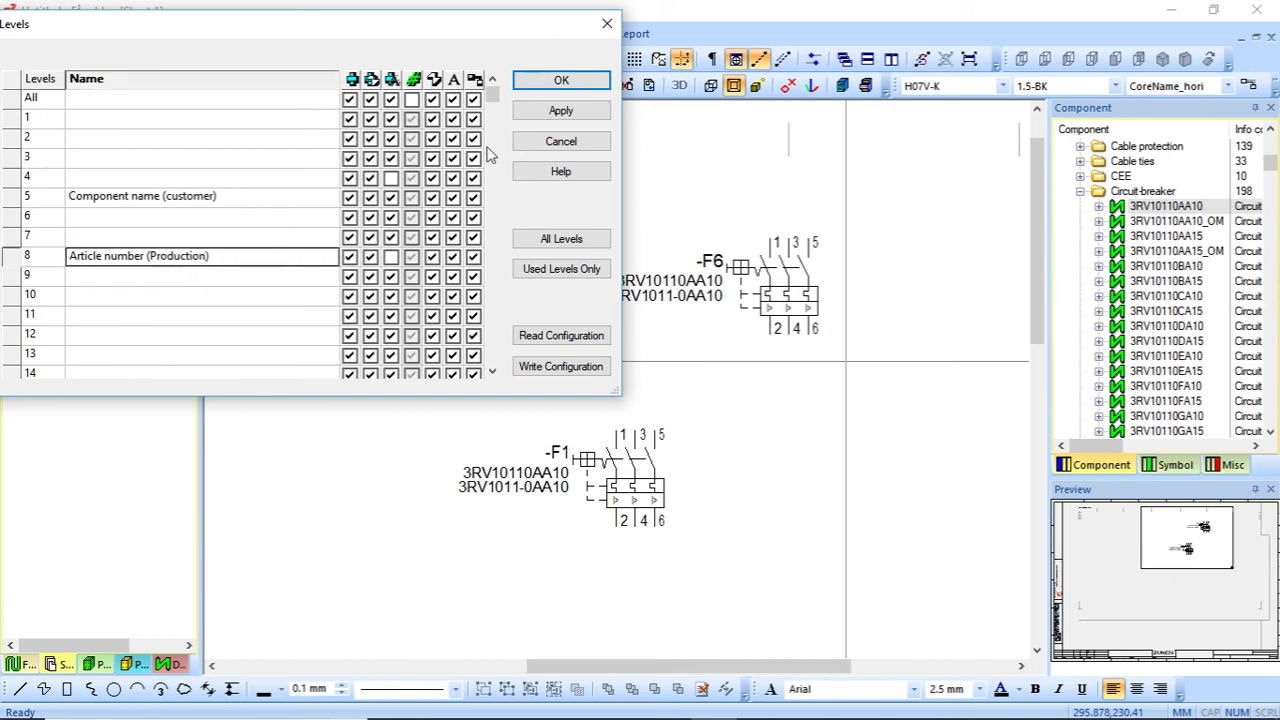
pyautogui.click(522, 113)
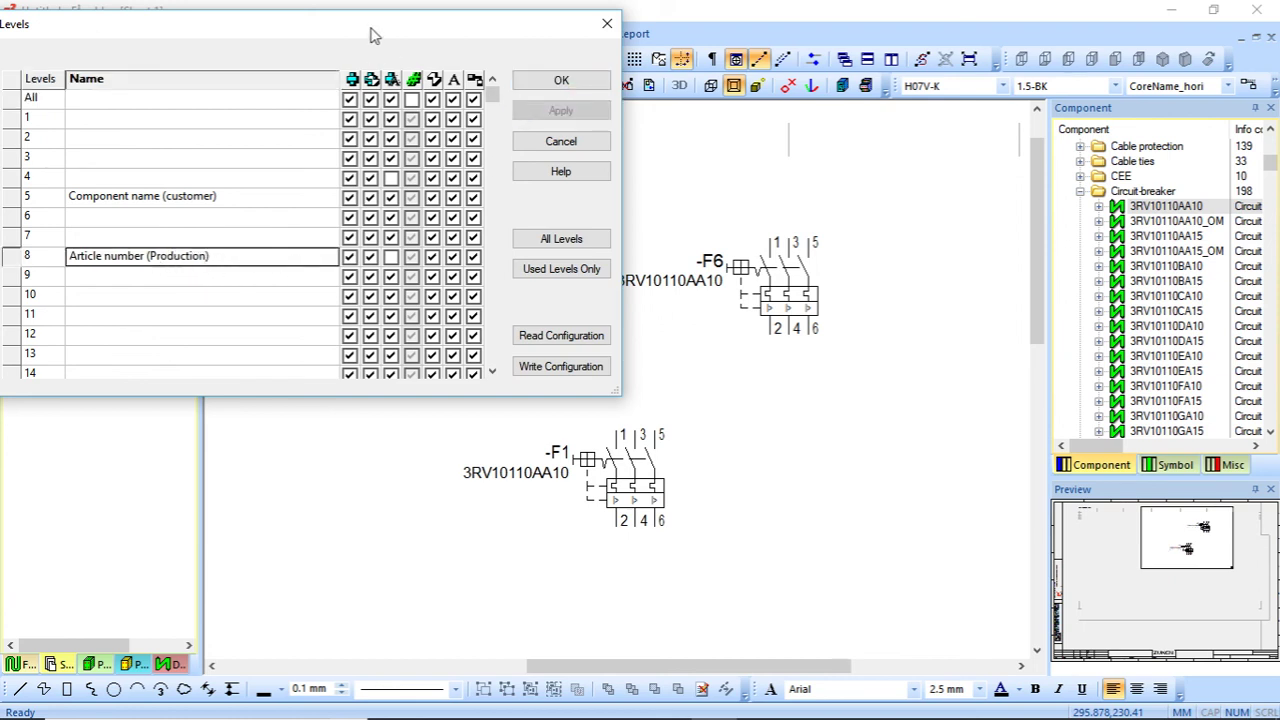
# - Hide the level 5 Component name (customer) symbol texts, show the level 8 Article number (Production) ones, and apply
pyautogui.moveTo(370, 35); pyautogui.dragTo(350, 29)
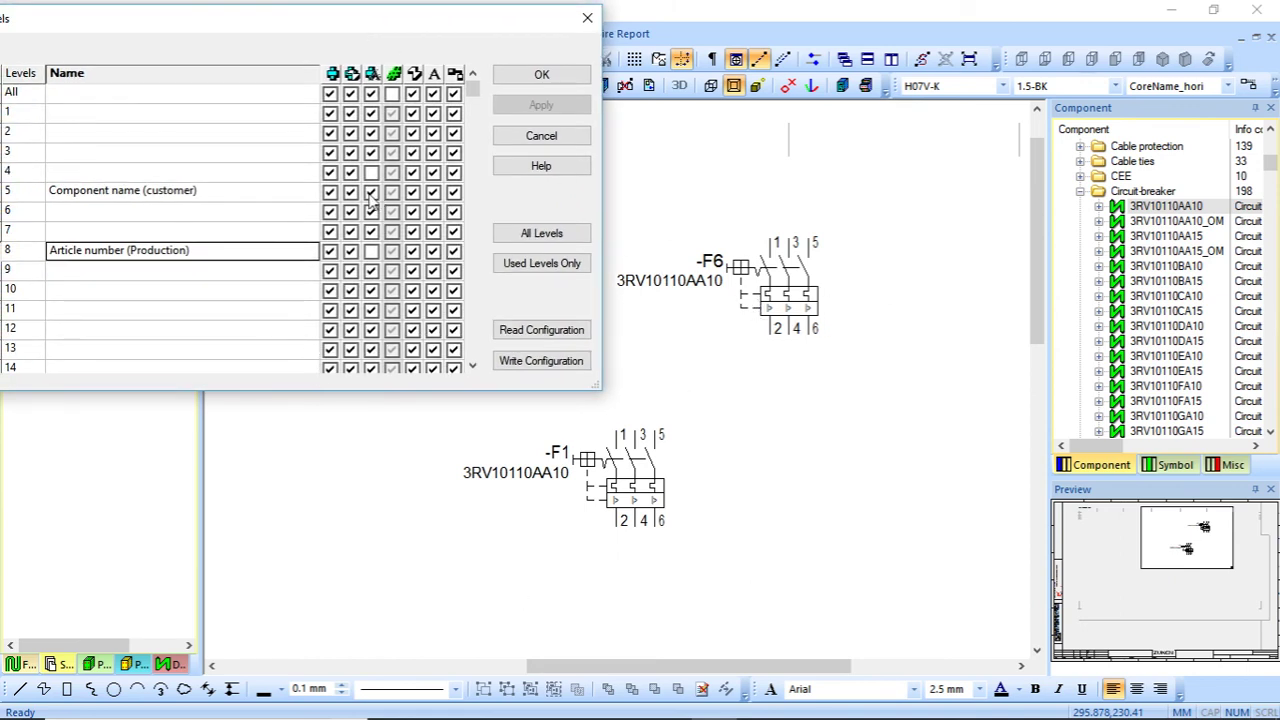
pyautogui.click(371, 191)
pyautogui.click(371, 250)
pyautogui.click(530, 106)
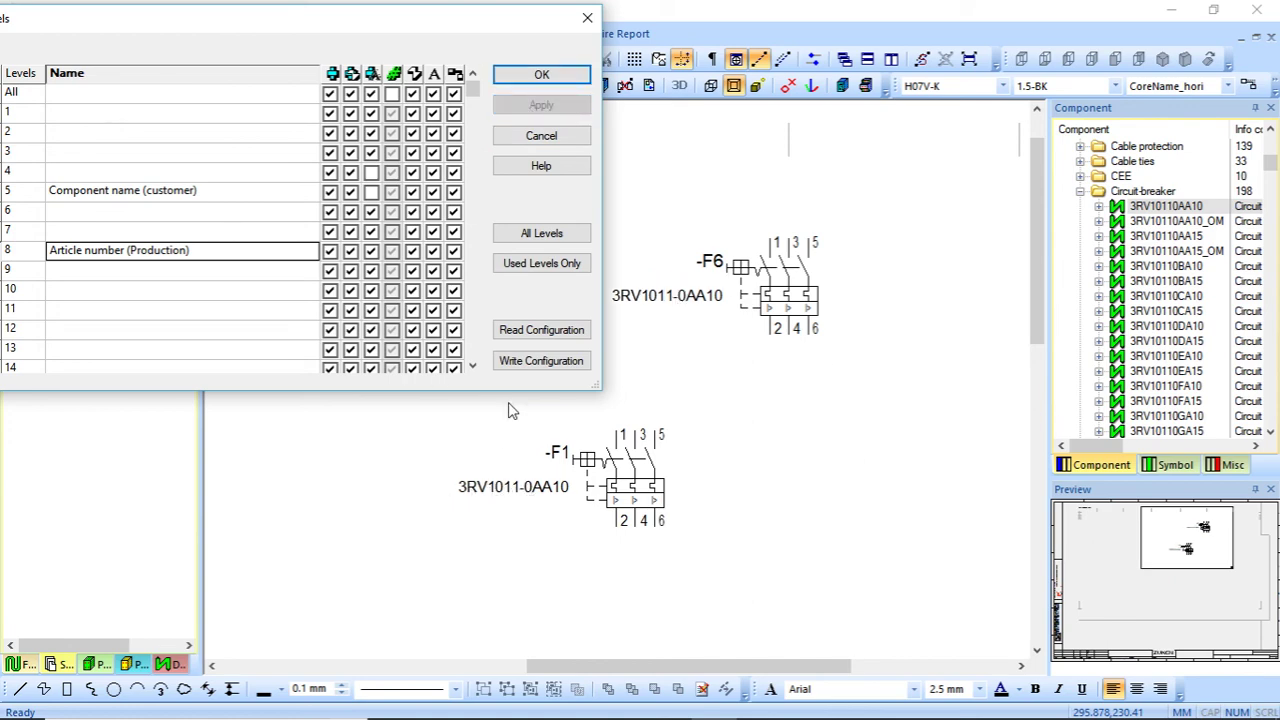
pyautogui.click(587, 18)
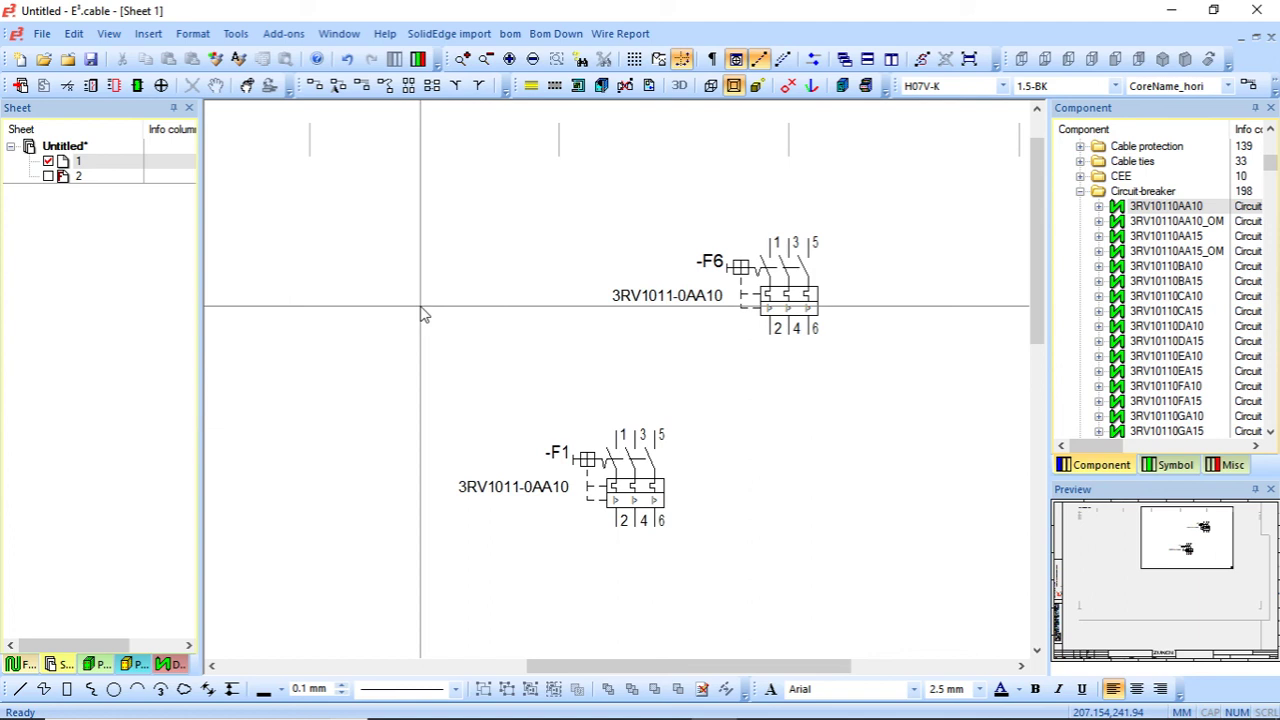
# - Start a PDF export of the project with only the article numbers shown
pyautogui.click(42, 33)
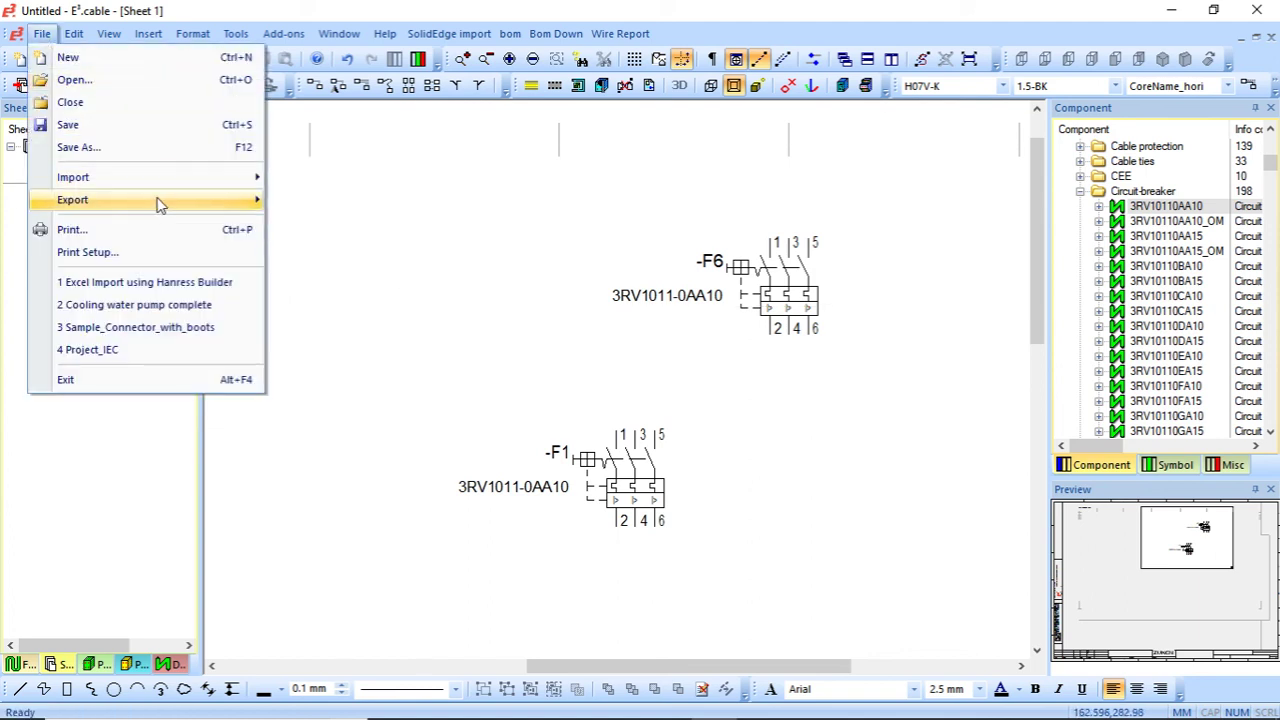
pyautogui.moveTo(161, 205)
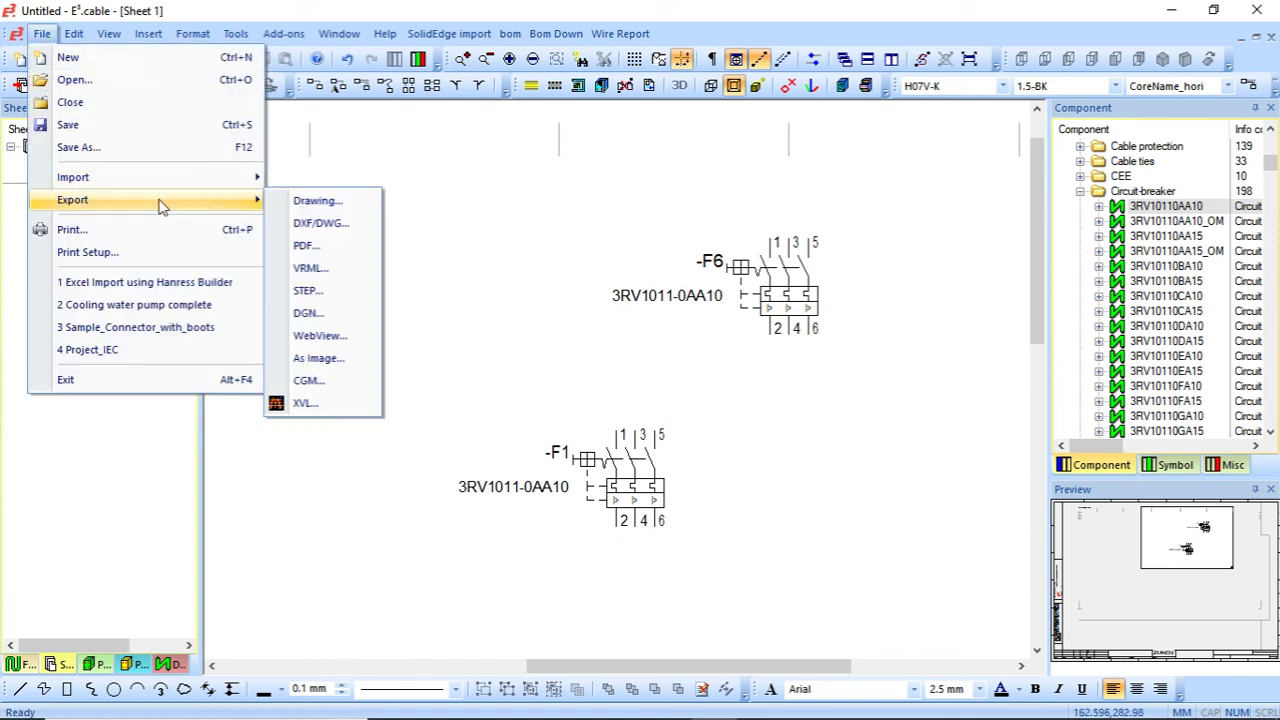
pyautogui.click(361, 250)
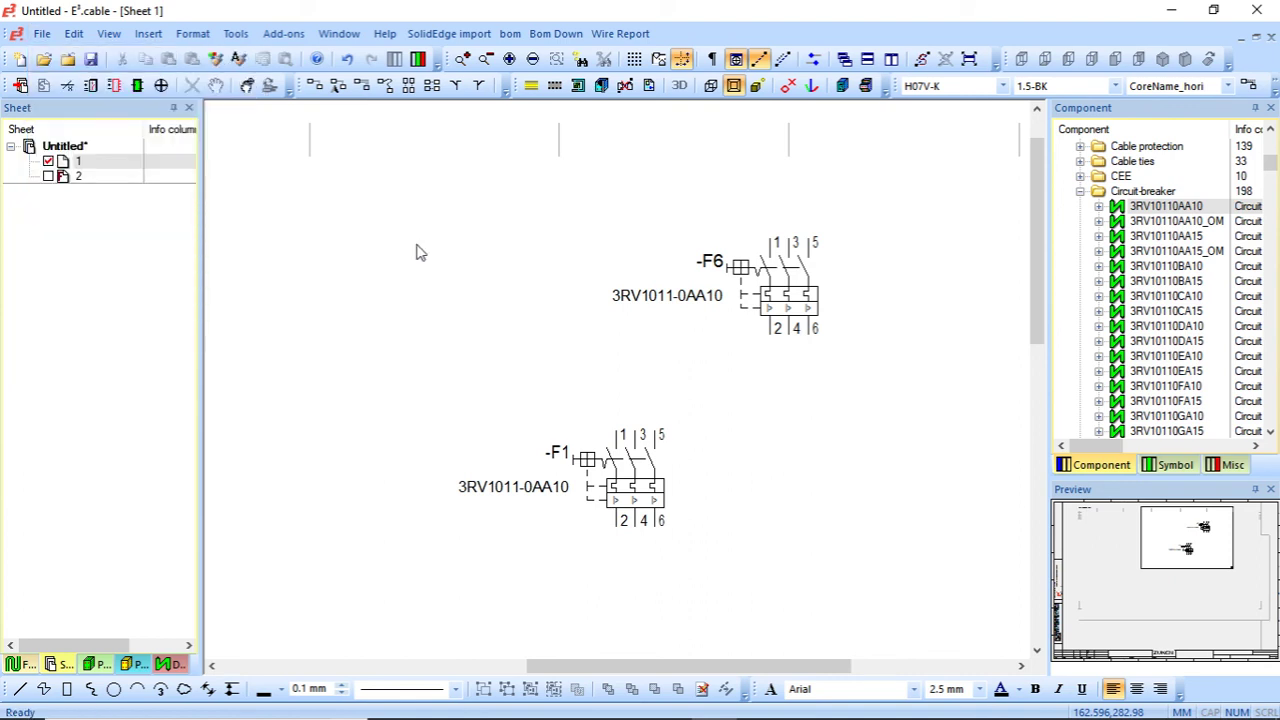